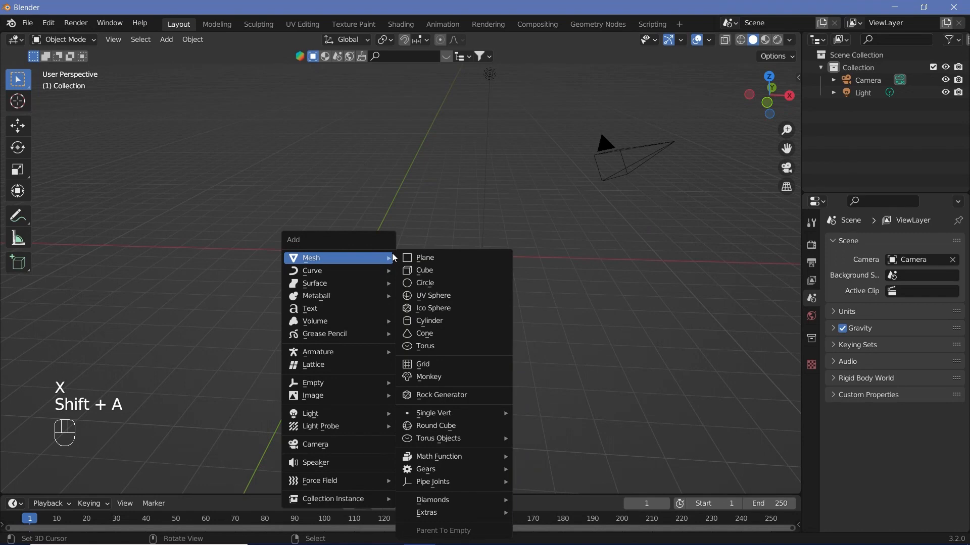
# Add a cylinder mesh at the world origin with 12 vertices.
pyautogui.click(424, 320)
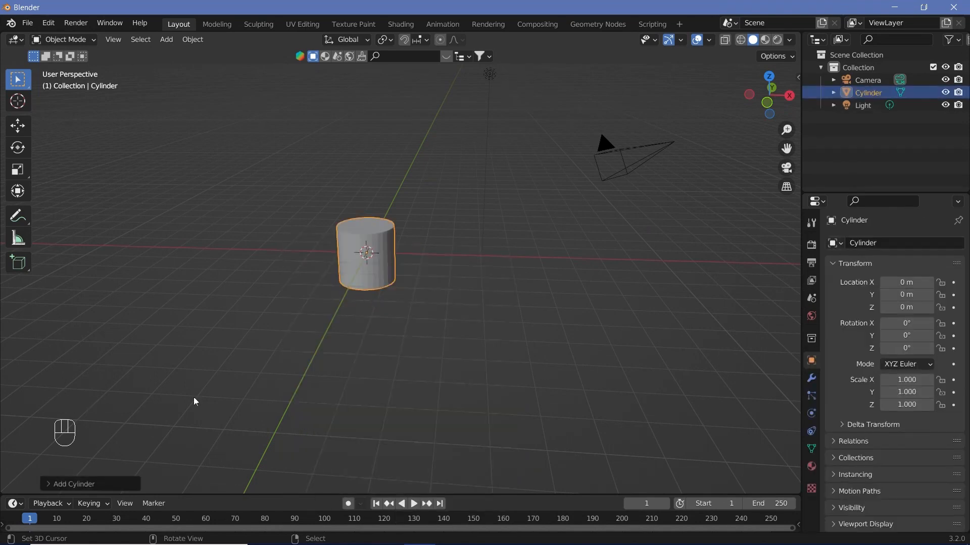
pyautogui.click(50, 487)
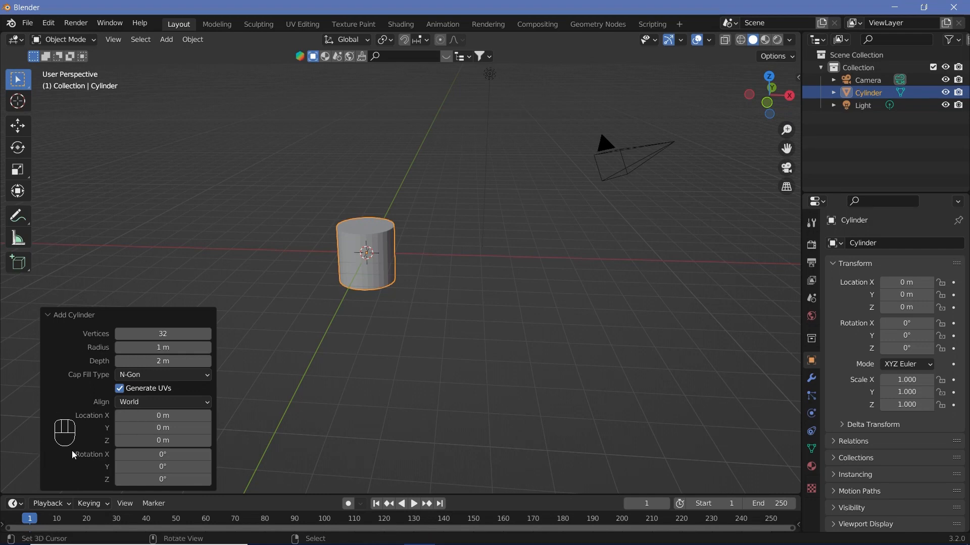
pyautogui.click(157, 333)
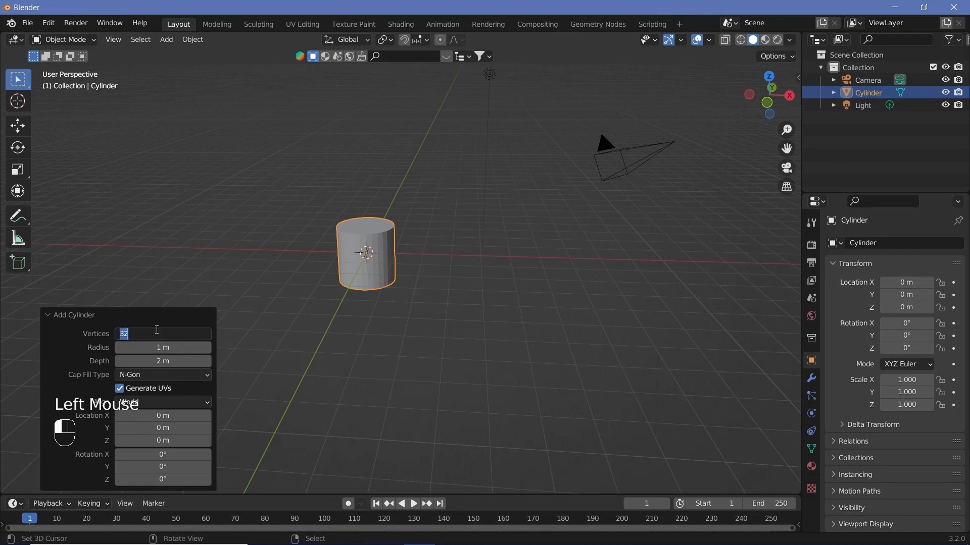
pyautogui.write('12')
pyautogui.press('Return')
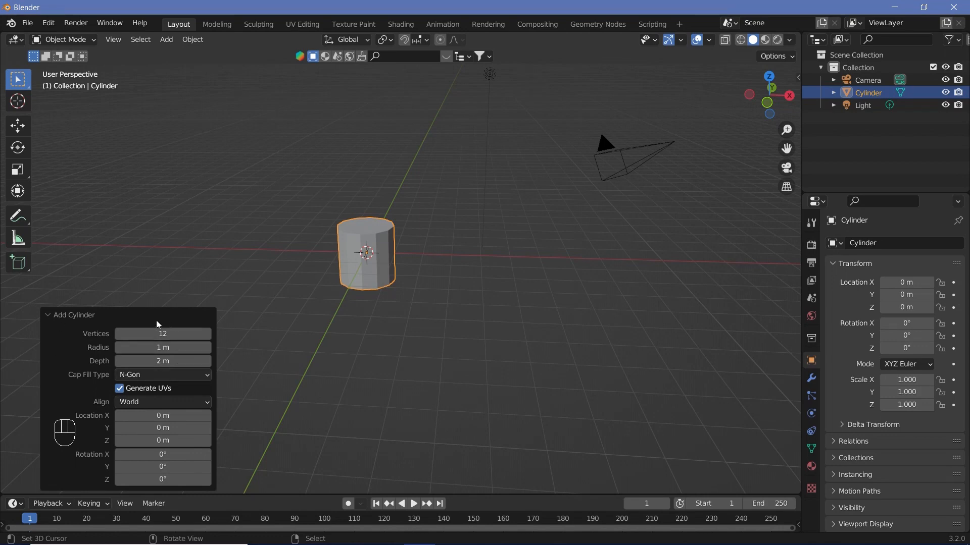
pyautogui.click(60, 315)
# Scale the cylinder by 20 along the Z axis.
pyautogui.press('s')
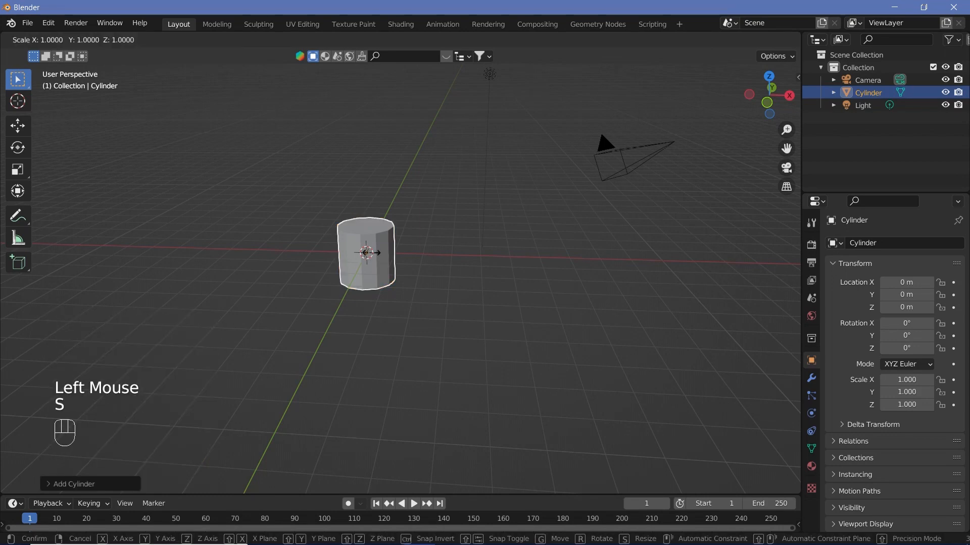
pyautogui.press('z')
pyautogui.press('2')
pyautogui.press('0')
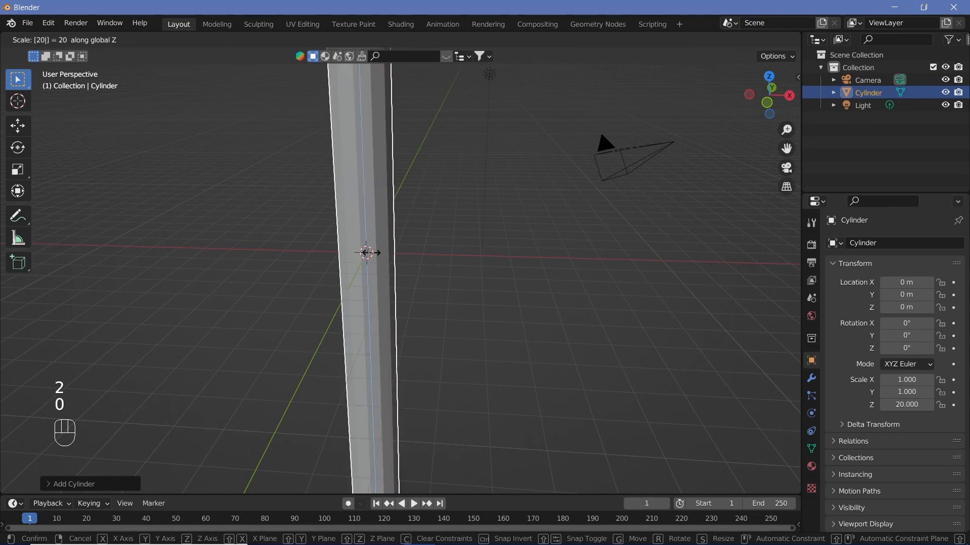
pyautogui.press('Return')
# In Edit Mode, add 110 horizontal loop cuts along the cylinder's length.
pyautogui.scroll(-3, 468, 289)
pyautogui.press('Tab')
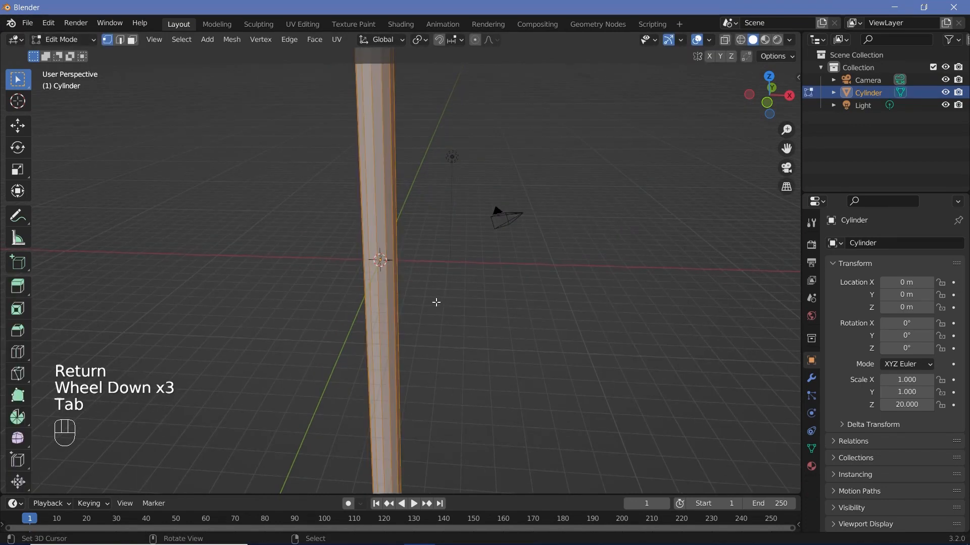
pyautogui.scroll(-2, 437, 303)
pyautogui.scroll(1, 429, 303)
pyautogui.hotkey('ctrl', 'r')
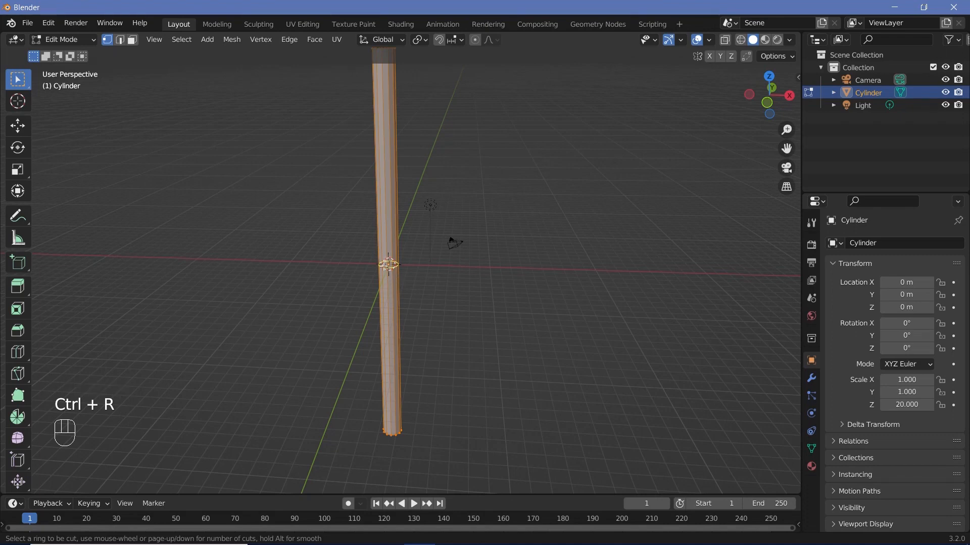
pyautogui.write('110')
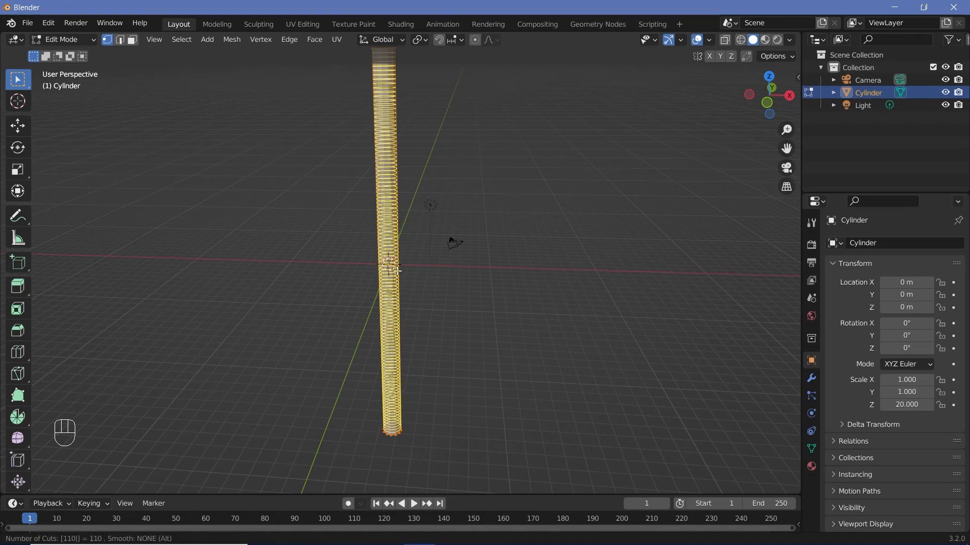
pyautogui.press('Return')
# Taper the cylinder's upper end by scaling its top edge loop to about 0.22 with smooth proportional editing, proportional size about 12.
pyautogui.scroll(-2, 456, 280)
pyautogui.moveTo(457, 280); pyautogui.dragTo(433, 266, button='middle')
pyautogui.scroll(2, 433, 266)
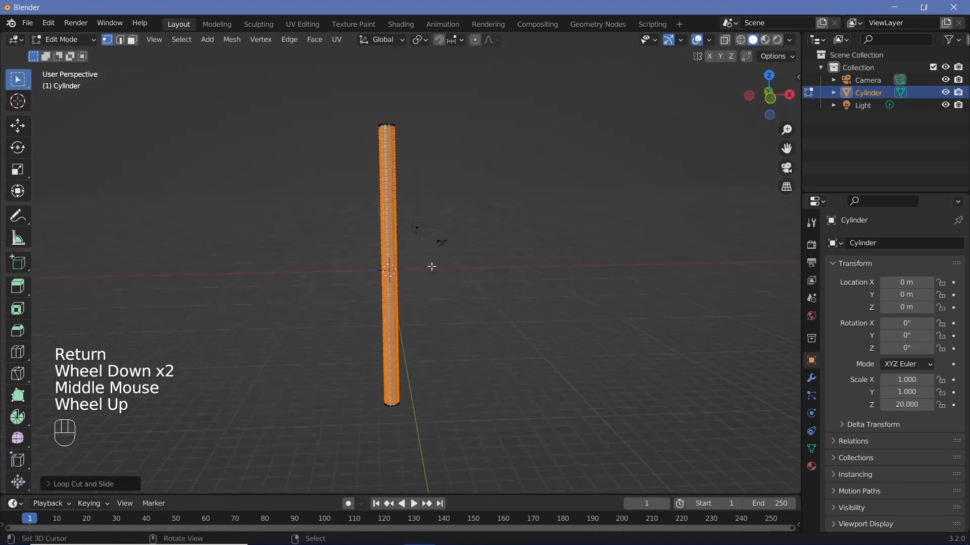
pyautogui.scroll(-1, 457, 383)
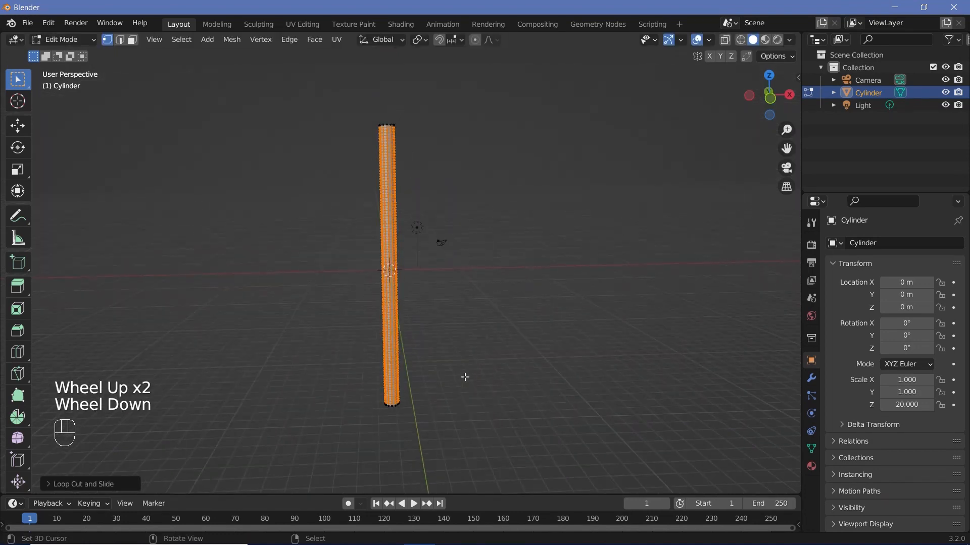
pyautogui.scroll(-1, 461, 378)
pyautogui.moveTo(461, 379); pyautogui.dragTo(452, 377, button='middle')
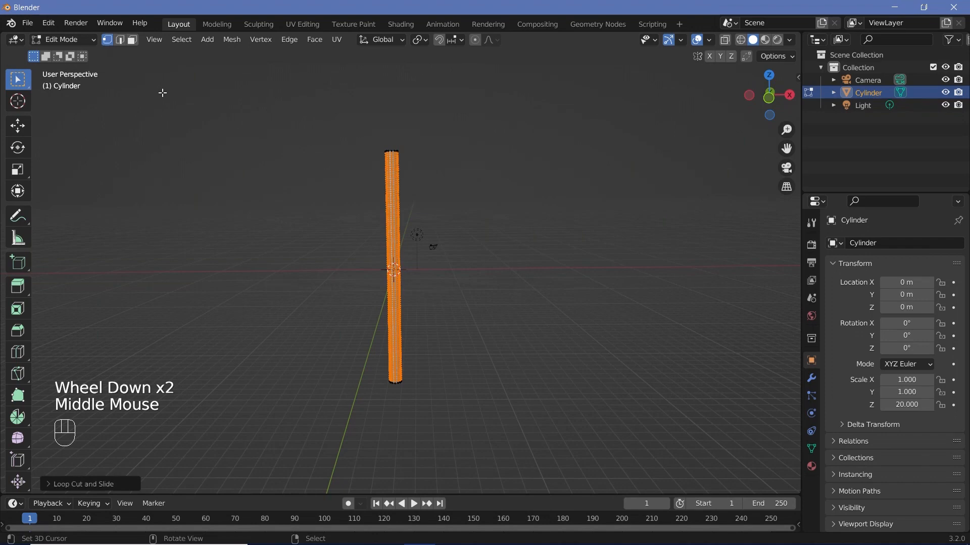
pyautogui.press('2')
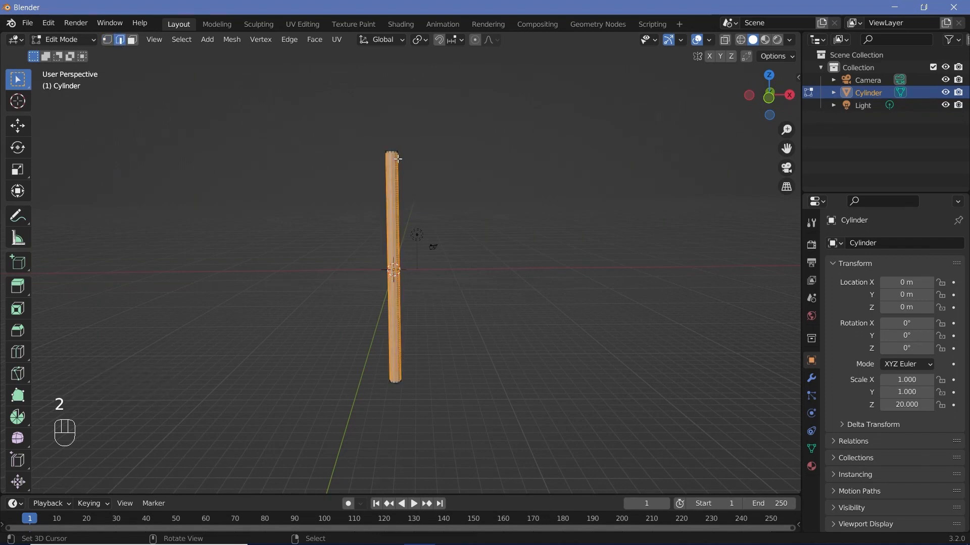
pyautogui.scroll(1, 397, 158)
pyautogui.rightClick(387, 95)
pyautogui.keyDown('alt'); pyautogui.keyDown('shift'); pyautogui.rightClick(387, 94); pyautogui.keyUp('shift'); pyautogui.keyUp('alt')
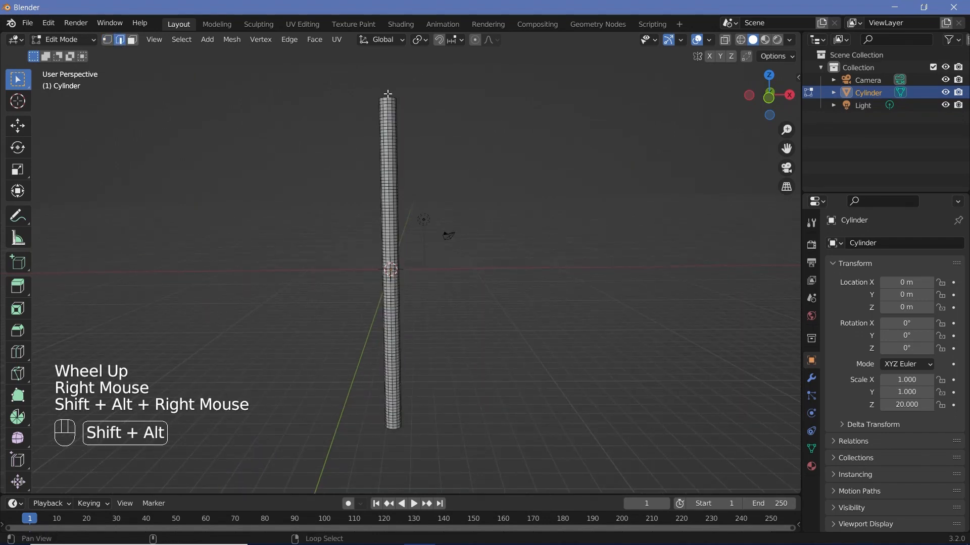
pyautogui.keyDown('alt'); pyautogui.keyDown('shift'); pyautogui.rightClick(387, 95); pyautogui.keyUp('shift'); pyautogui.keyUp('alt')
pyautogui.moveTo(389, 96); pyautogui.dragTo(404, 167, button='middle')
pyautogui.press('o')
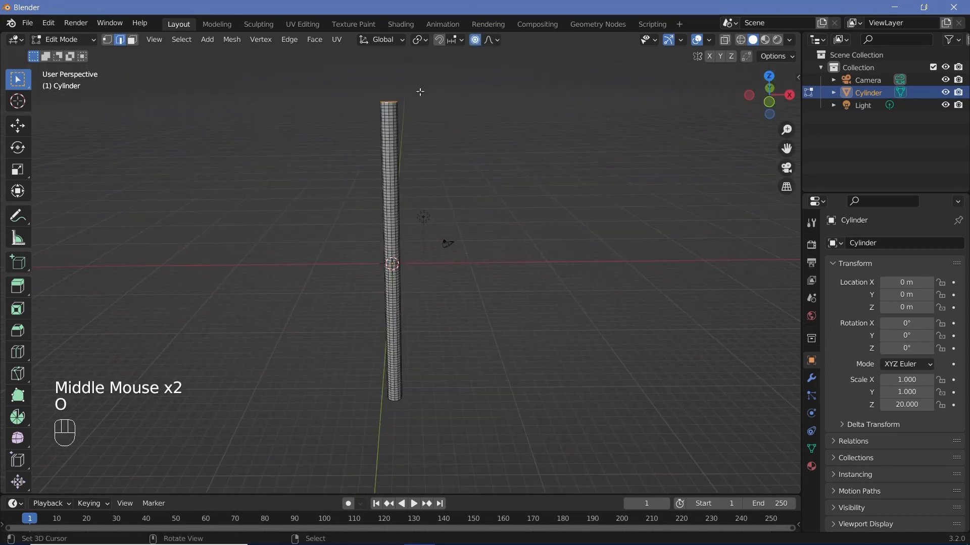
pyautogui.moveTo(408, 124); pyautogui.dragTo(391, 110, button='middle')
pyautogui.press('s')
pyautogui.scroll(-13, 404, 118)
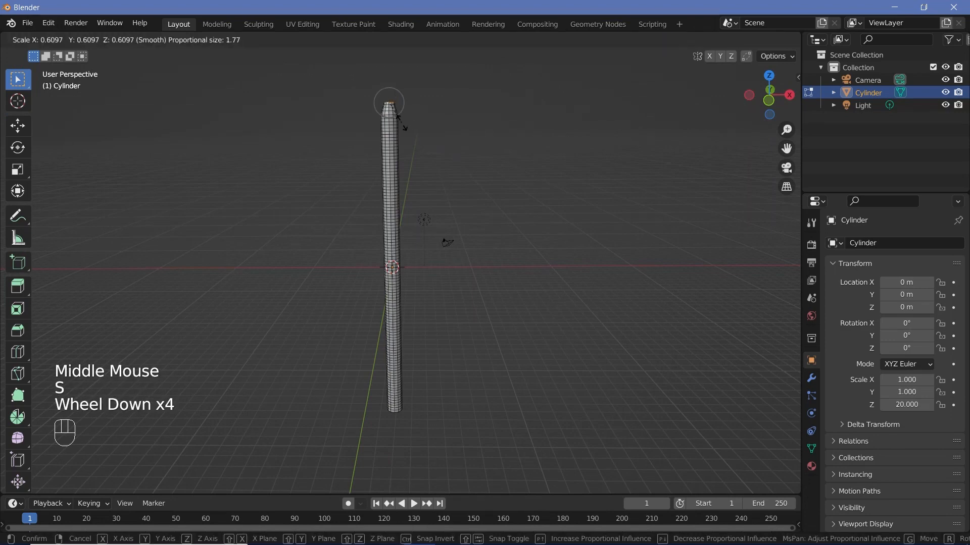
pyautogui.scroll(5, 402, 121)
pyautogui.scroll(-4, 401, 121)
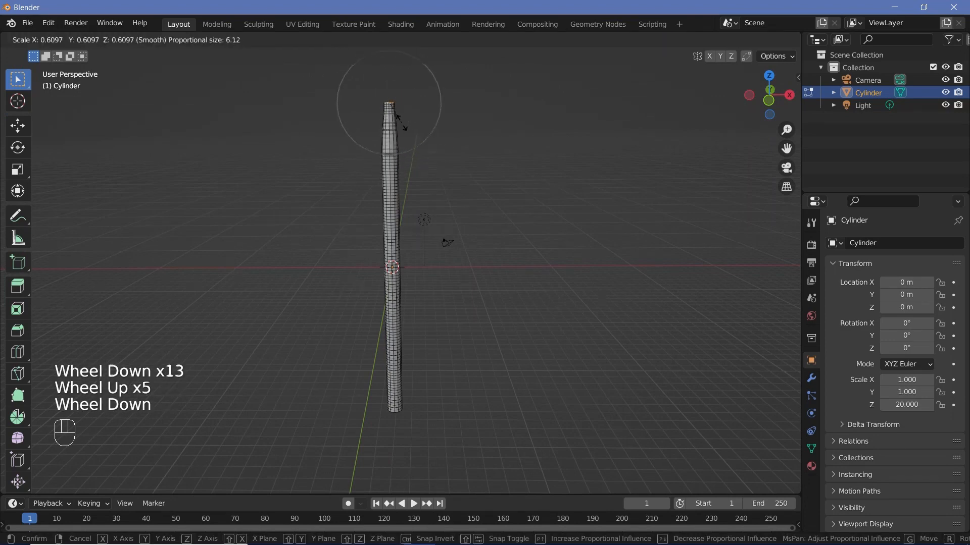
pyautogui.scroll(3, 401, 122)
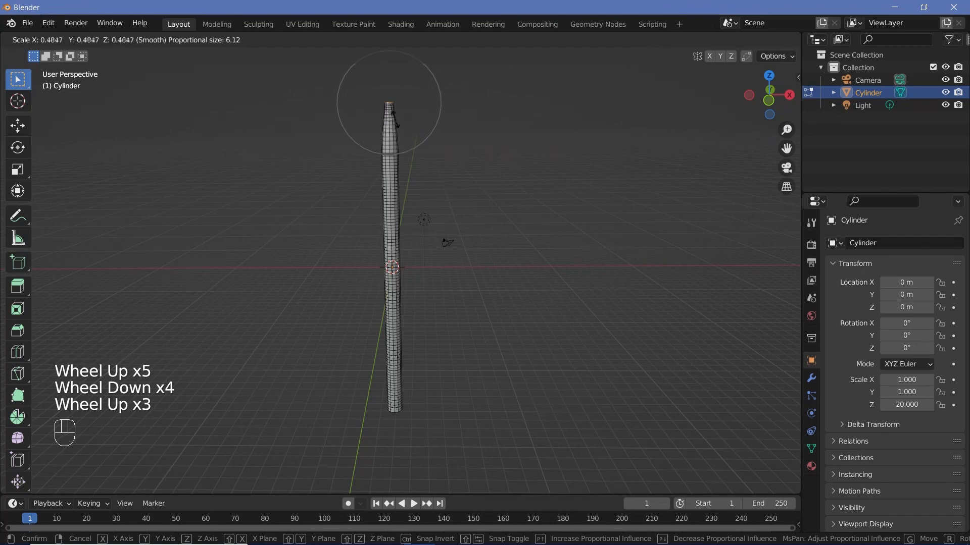
pyautogui.scroll(-6, 392, 117)
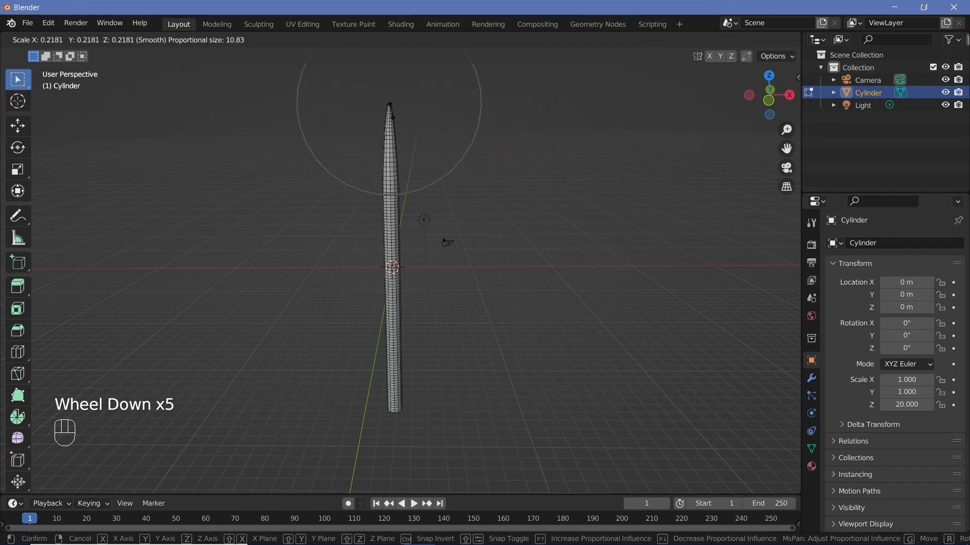
pyautogui.click(391, 110)
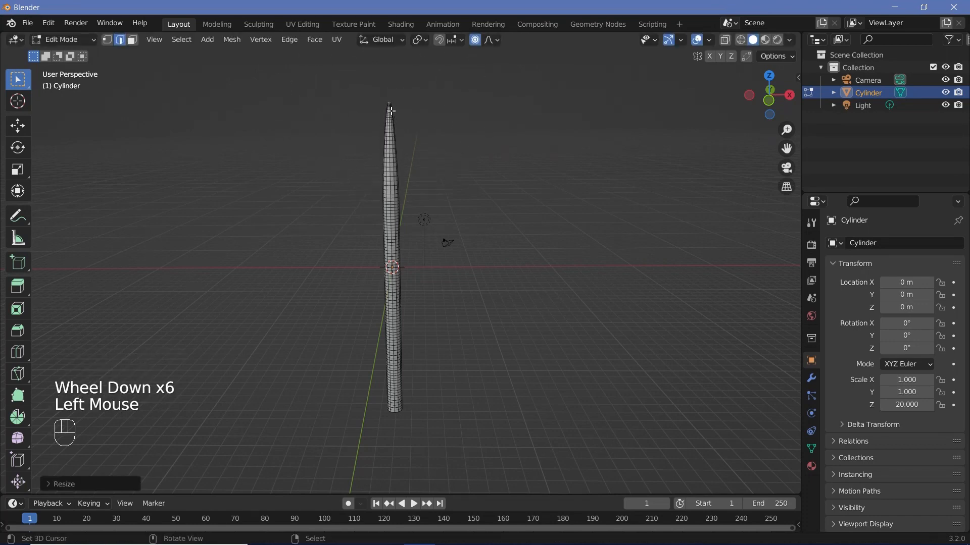
# Taper the cylinder's lower end by scaling down its bottom edge loop with proportional editing, and return to Object Mode.
pyautogui.moveTo(405, 429)
pyautogui.mouseDown(button='middle')
pyautogui.moveTo(403, 413)
pyautogui.moveTo(394, 426)
pyautogui.mouseUp(button='middle')
pyautogui.rightClick(392, 443)
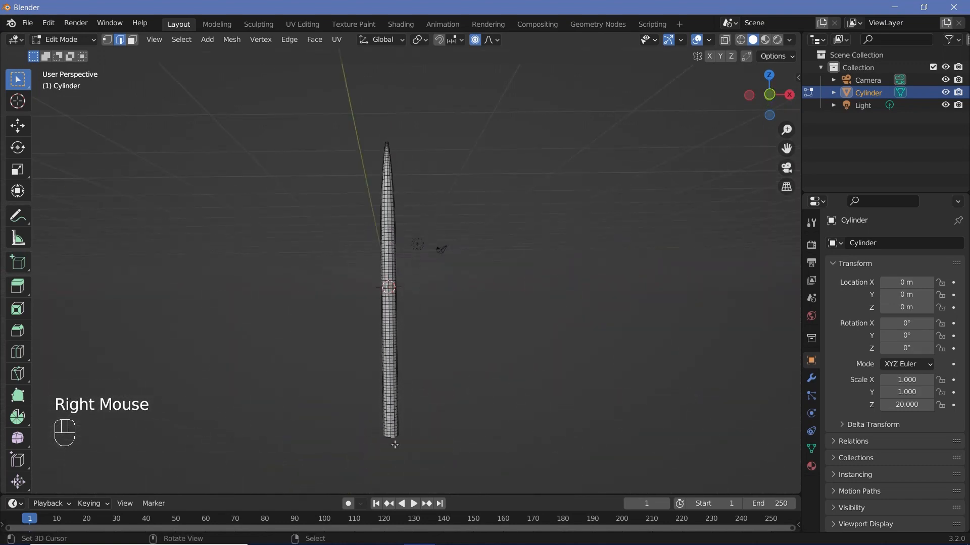
pyautogui.keyDown('alt'); pyautogui.keyDown('shift'); pyautogui.rightClick(393, 443); pyautogui.keyUp('shift'); pyautogui.keyUp('alt')
pyautogui.keyDown('alt'); pyautogui.keyDown('shift'); pyautogui.rightClick(396, 442); pyautogui.keyUp('shift'); pyautogui.keyUp('alt')
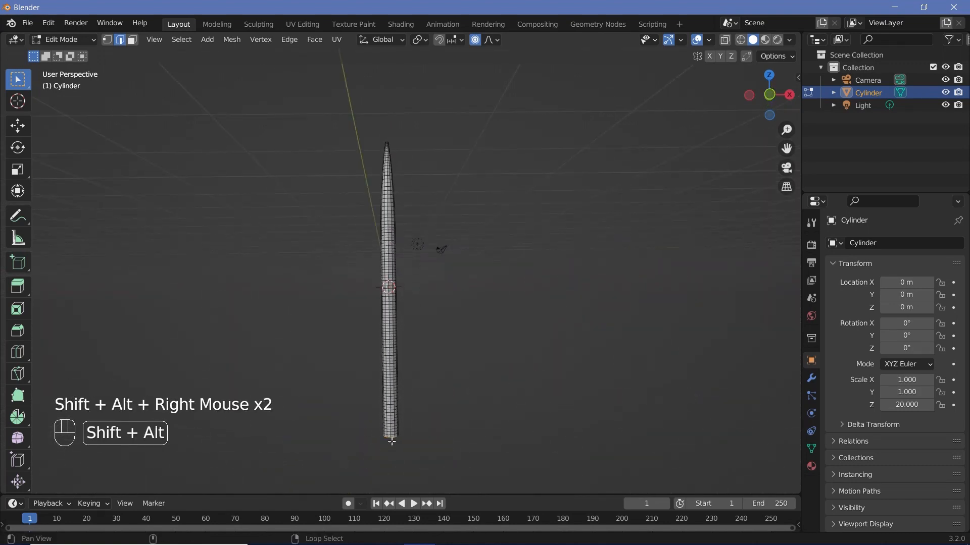
pyautogui.press('s')
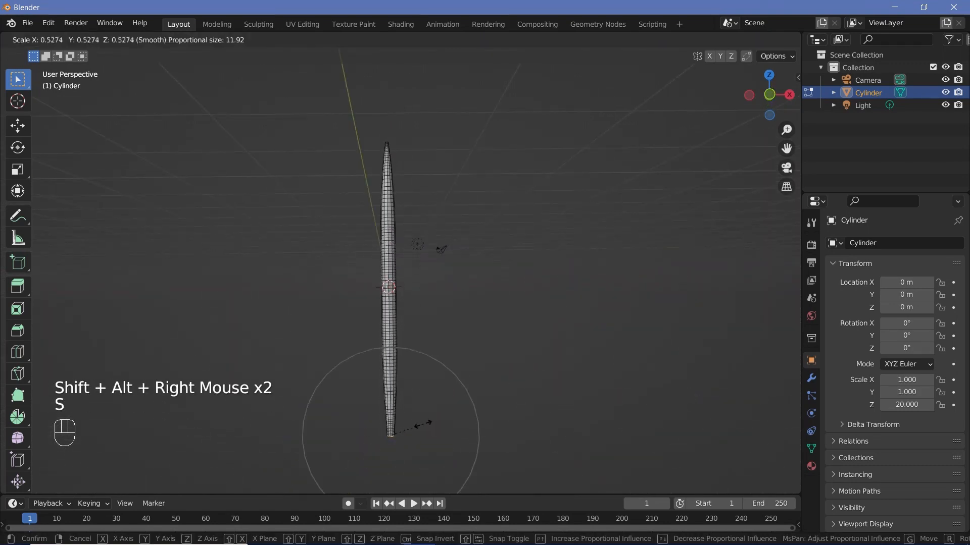
pyautogui.click(439, 300)
pyautogui.press('Tab')
# Add a Curve modifier to the tapered cylinder.
pyautogui.scroll(-2, 426, 225)
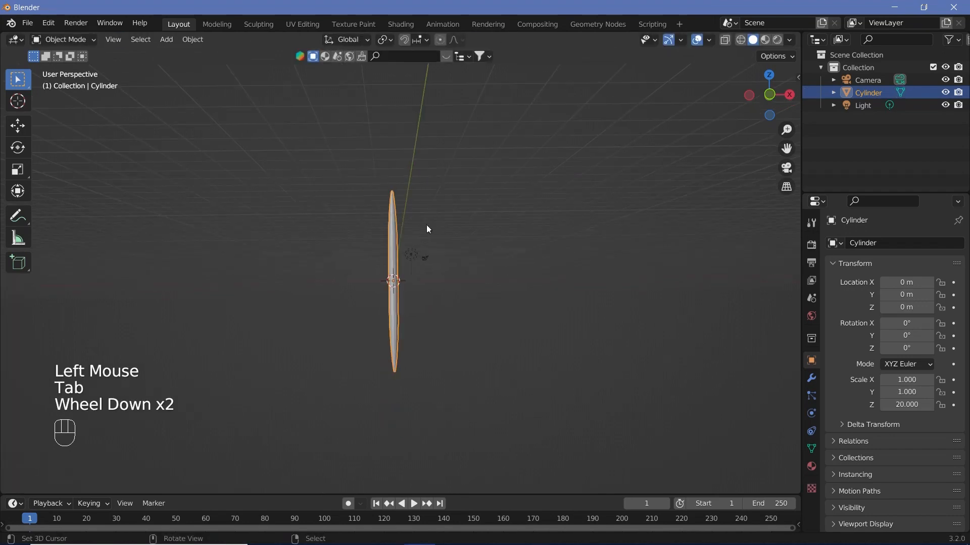
pyautogui.moveTo(427, 225); pyautogui.dragTo(428, 266, button='middle')
pyautogui.scroll(1, 429, 266)
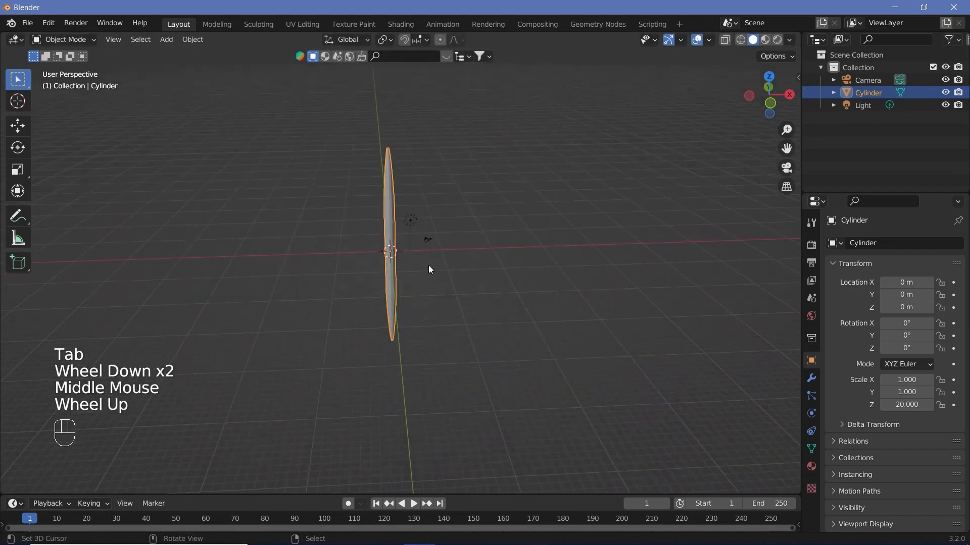
pyautogui.click(811, 379)
pyautogui.click(868, 243)
pyautogui.click(699, 305)
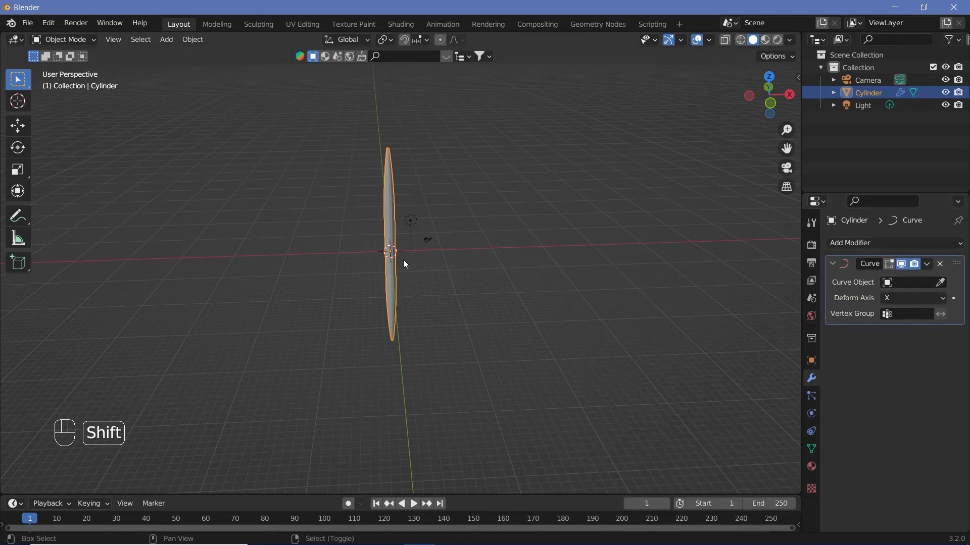
# Add a Bezier circle at the origin and rotate it 90° about the X axis.
pyautogui.hotkey('shift', 'a')
pyautogui.moveTo(406, 263)
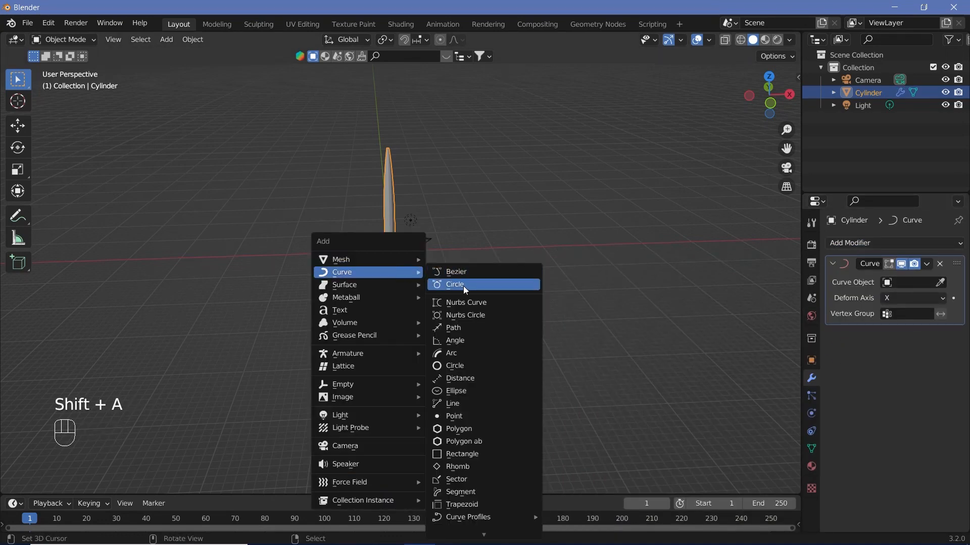
pyautogui.click(462, 286)
pyautogui.write('r')
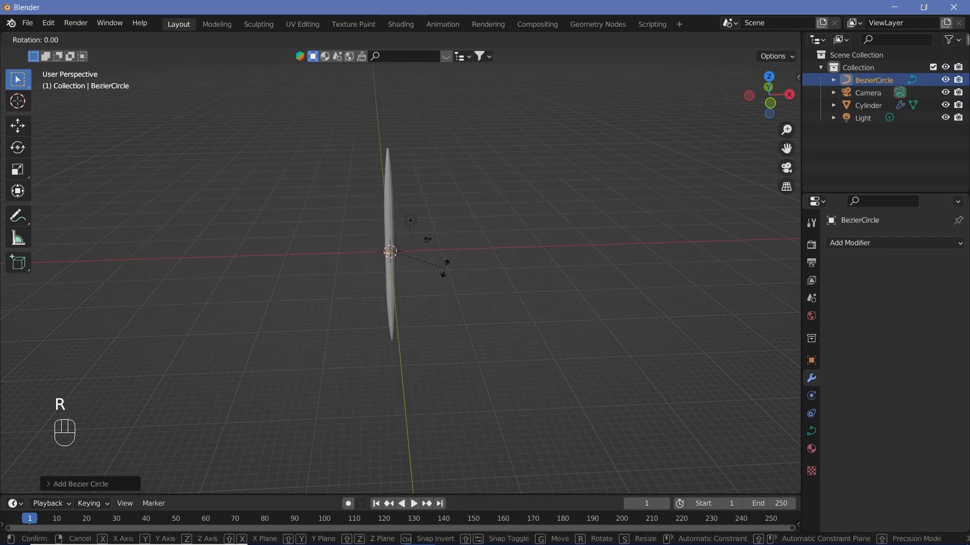
pyautogui.write('x90')
pyautogui.press('Return')
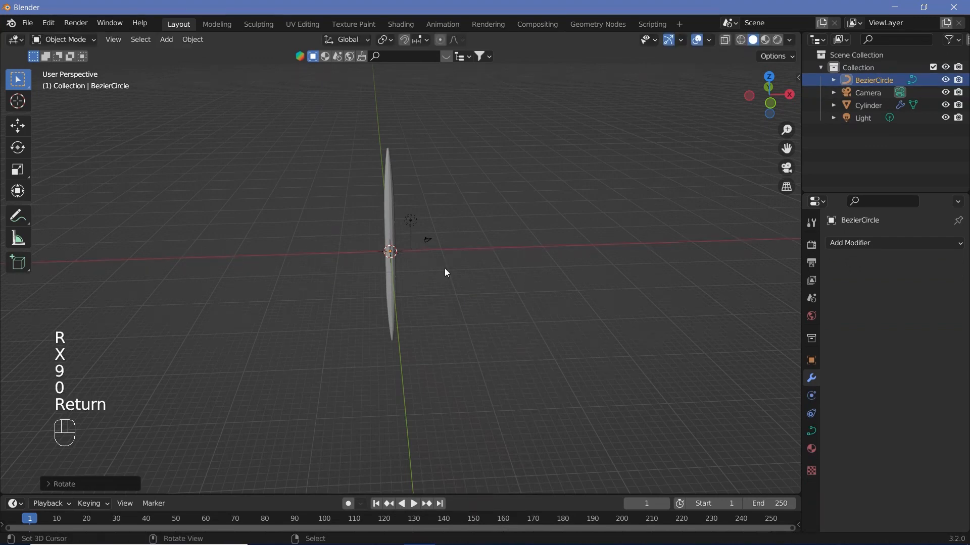
# Scale the Bezier circle uniformly by 8.
pyautogui.press('s')
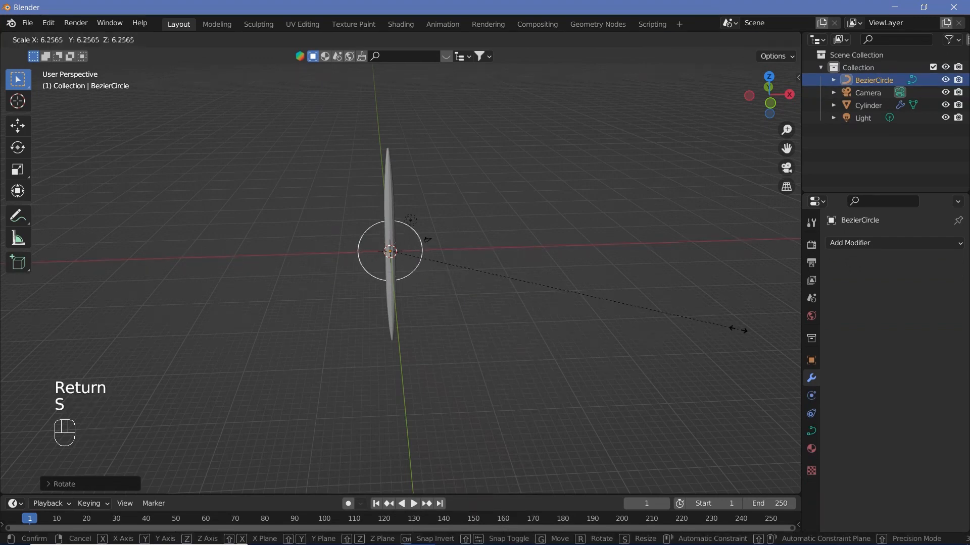
pyautogui.write('8')
pyautogui.press('Return')
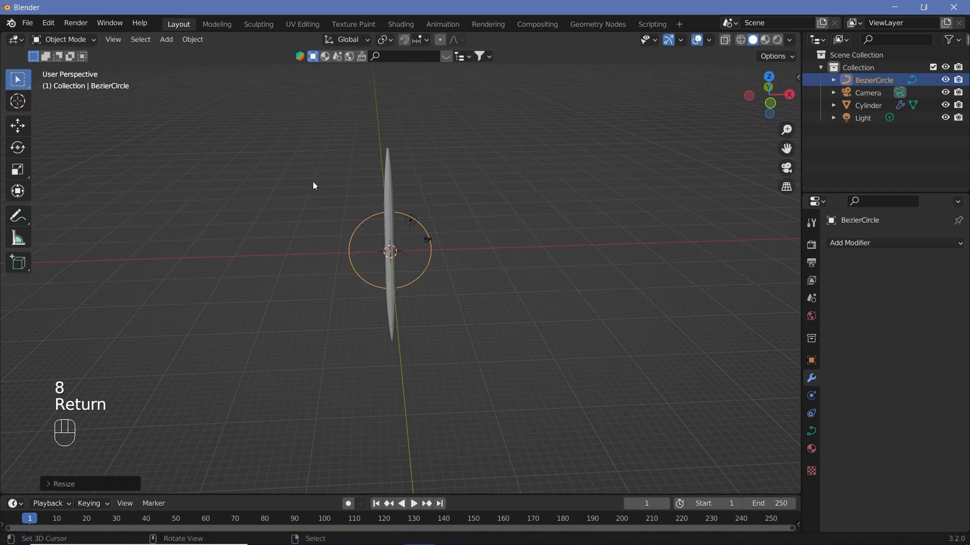
# Set the cylinder's Curve modifier to use BezierCircle as the curve object and Y as the deform axis.
pyautogui.click(386, 189)
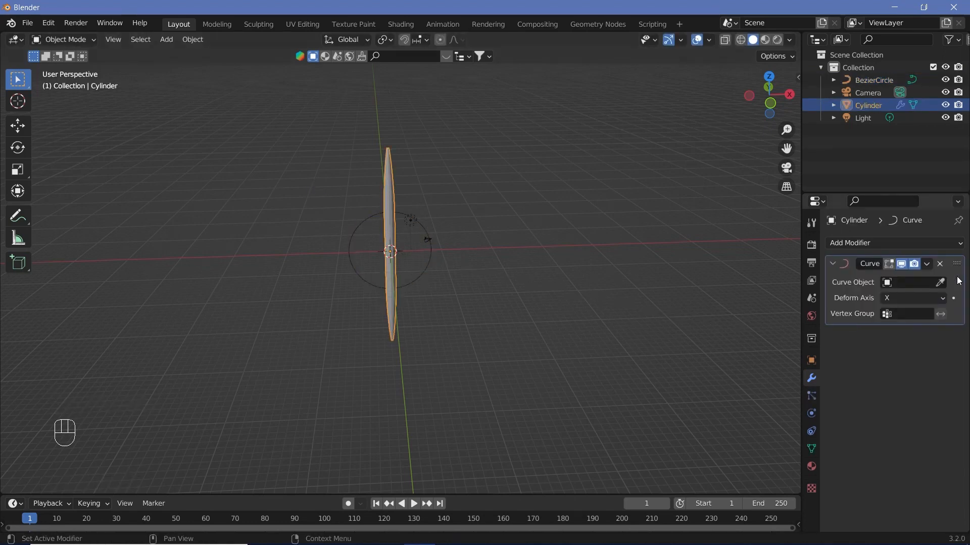
pyautogui.click(941, 282)
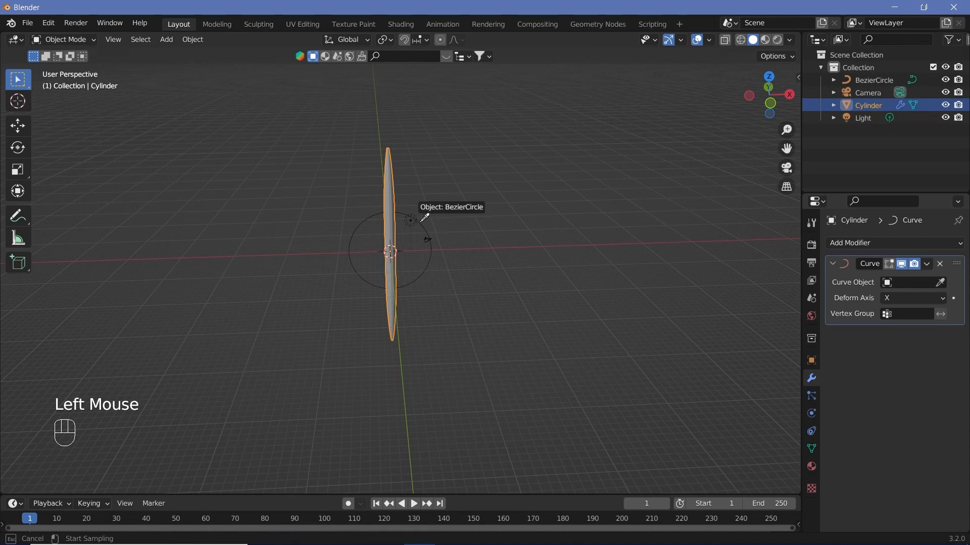
pyautogui.click(422, 220)
pyautogui.scroll(4, 478, 299)
pyautogui.moveTo(477, 299); pyautogui.dragTo(417, 290, button='middle')
pyautogui.moveTo(493, 326); pyautogui.dragTo(525, 324, button='middle')
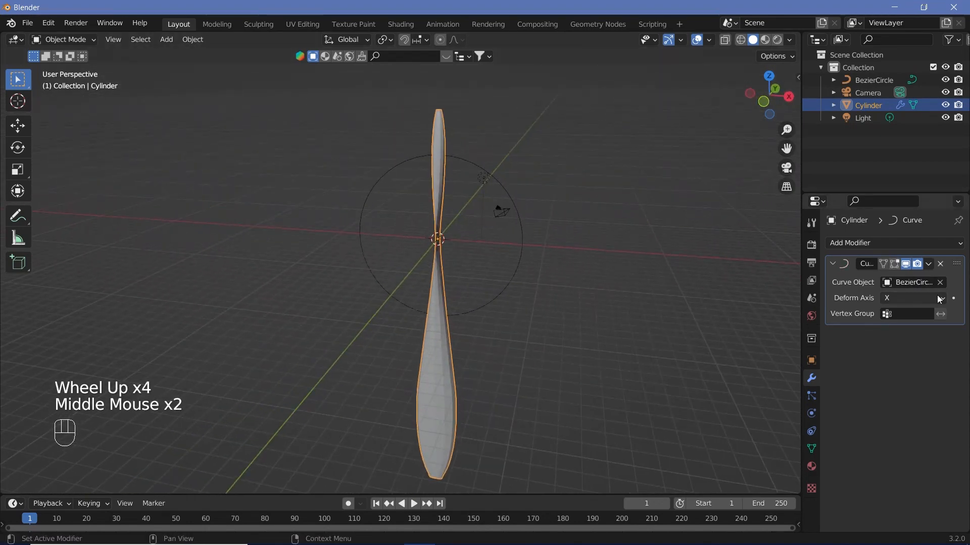
pyautogui.click(933, 297)
pyautogui.click(901, 329)
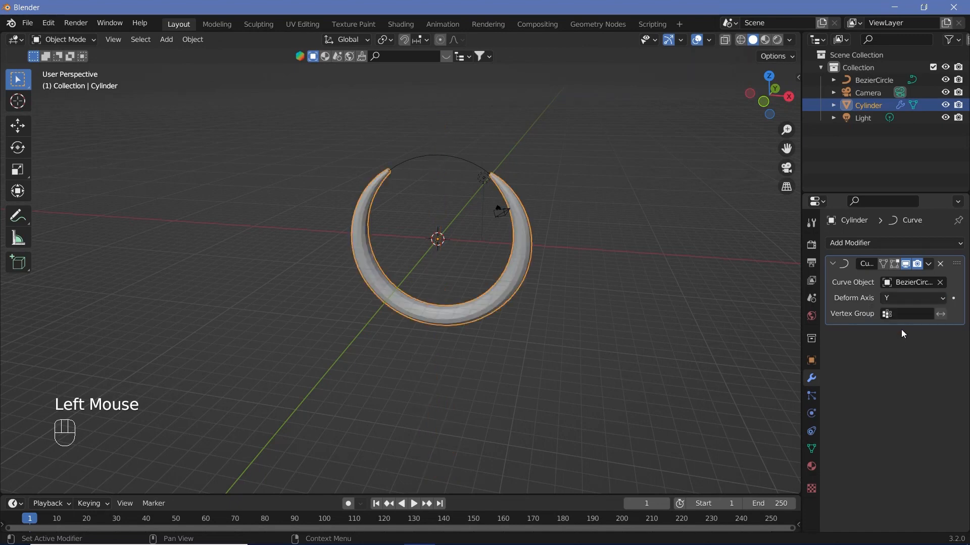
# Scale the cylinder down slightly along the global Z axis to widen the gap between its two tapered ends.
pyautogui.moveTo(523, 186); pyautogui.dragTo(494, 268, button='middle')
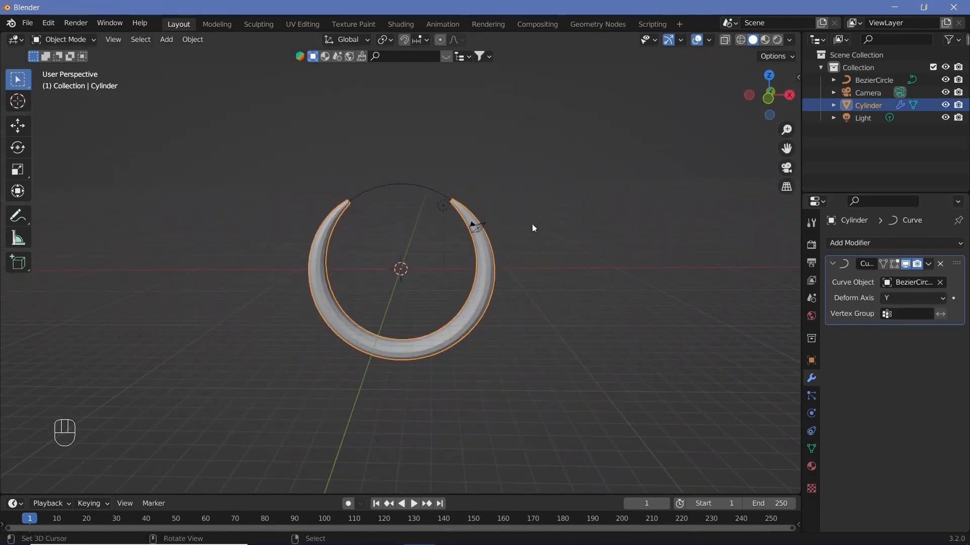
pyautogui.press('s')
pyautogui.press('z')
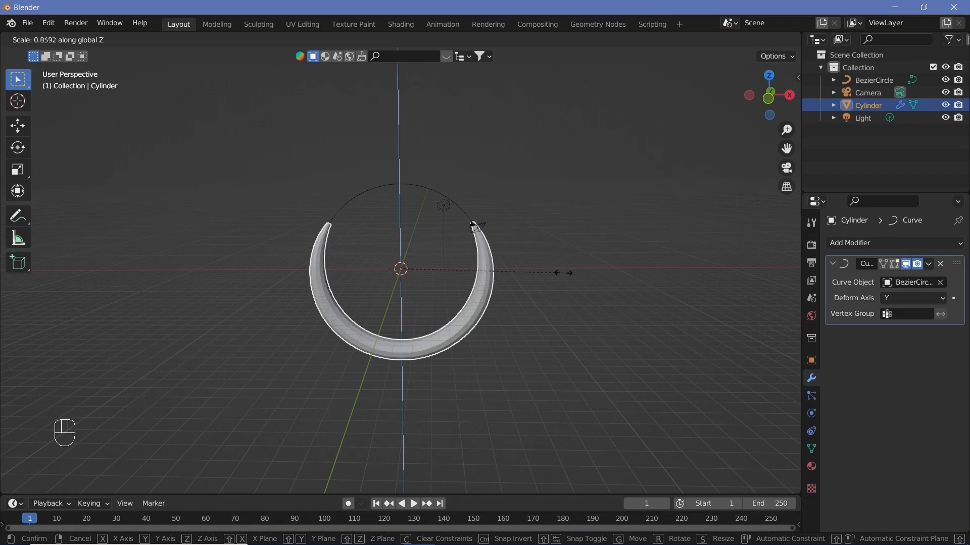
pyautogui.press('ctrl')
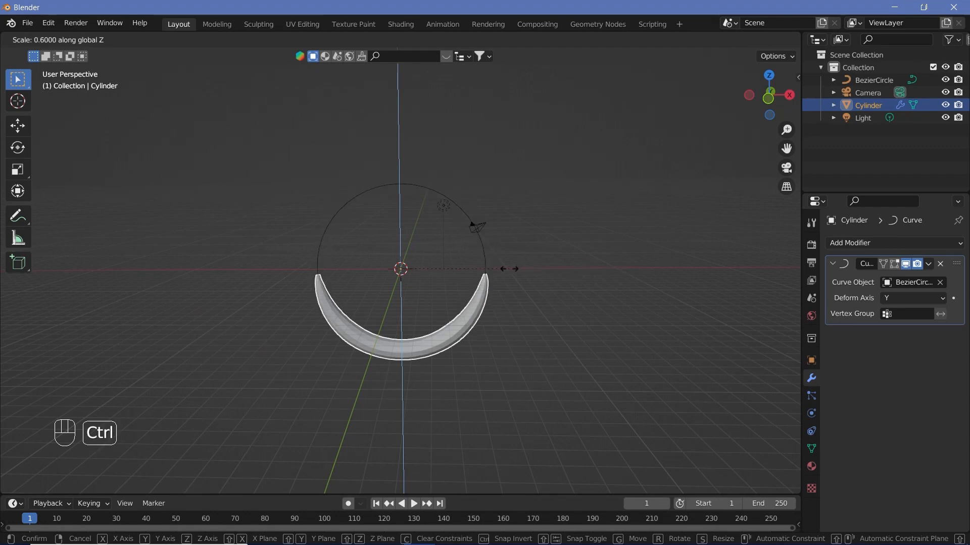
pyautogui.keyDown('ctrl'); pyautogui.click(558, 269); pyautogui.keyUp('ctrl')
pyautogui.scroll(3, 441, 292)
pyautogui.middleClick(445, 286)
pyautogui.scroll(1, 448, 277)
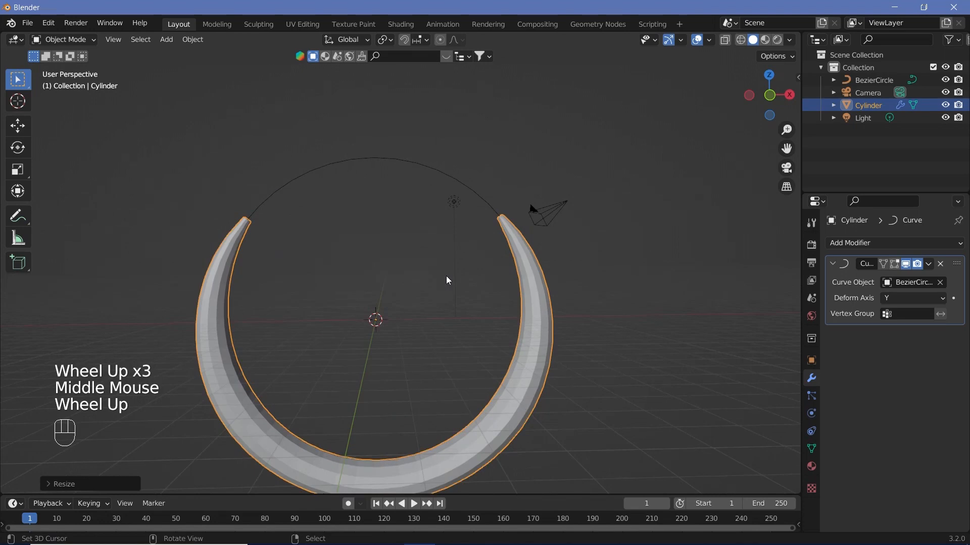
# Add a Displace modifier to the cylinder with a new texture of type Clouds.
pyautogui.click(877, 245)
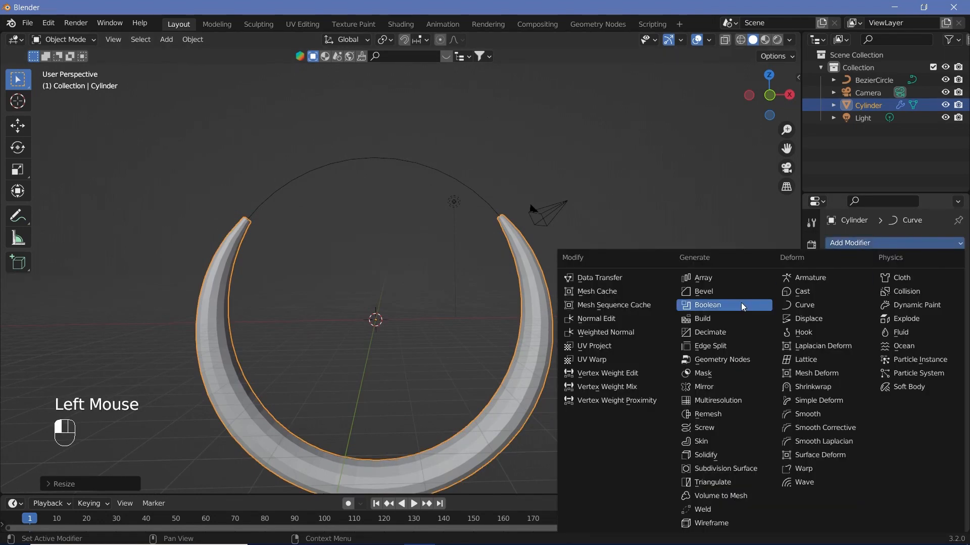
pyautogui.click(814, 319)
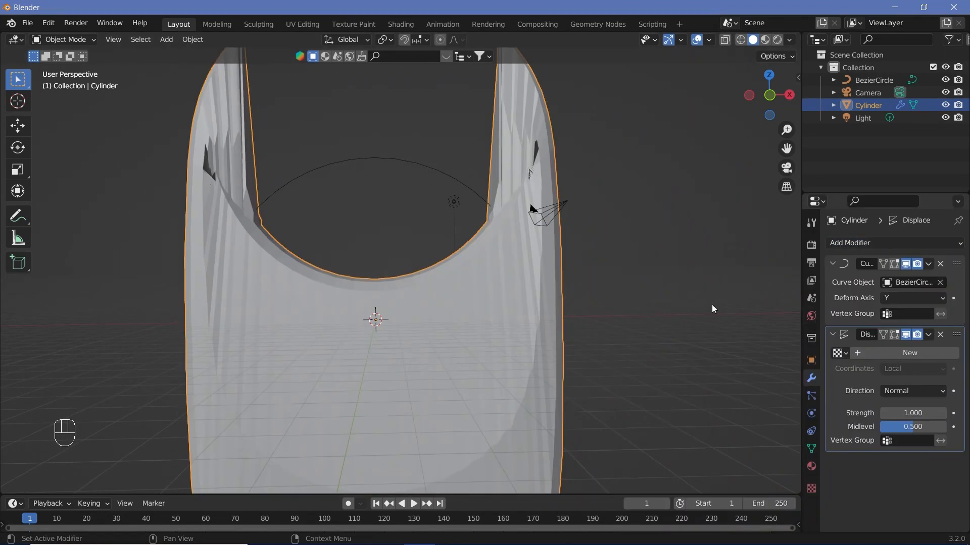
pyautogui.click(889, 353)
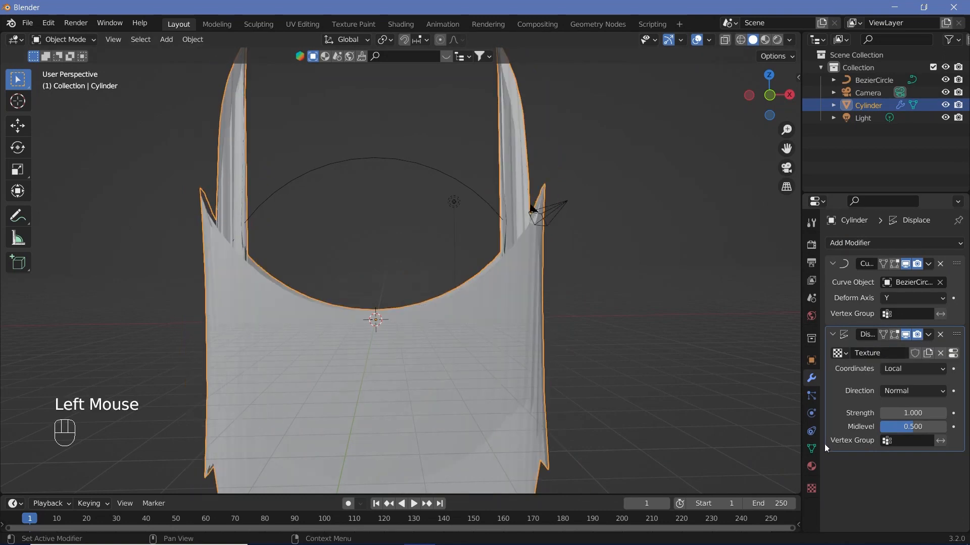
pyautogui.click(811, 489)
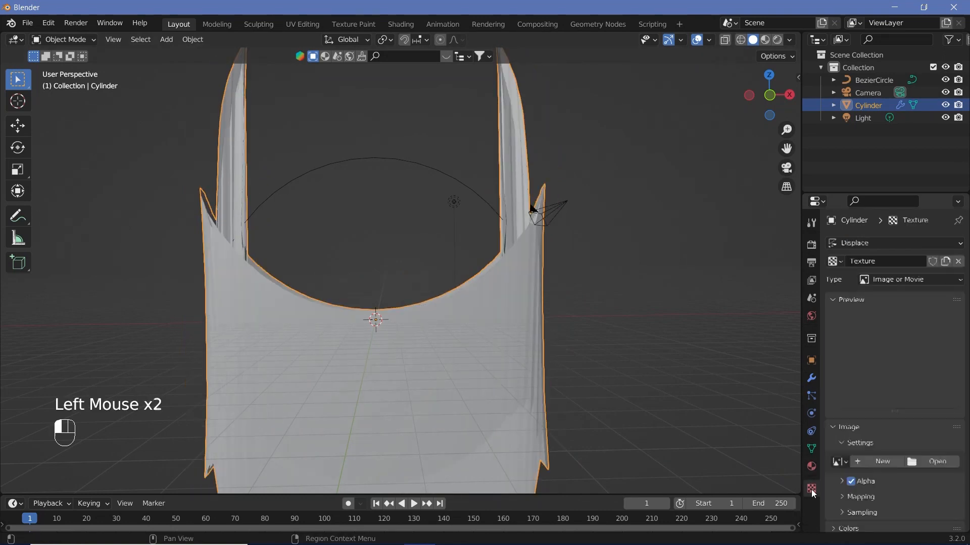
pyautogui.click(885, 281)
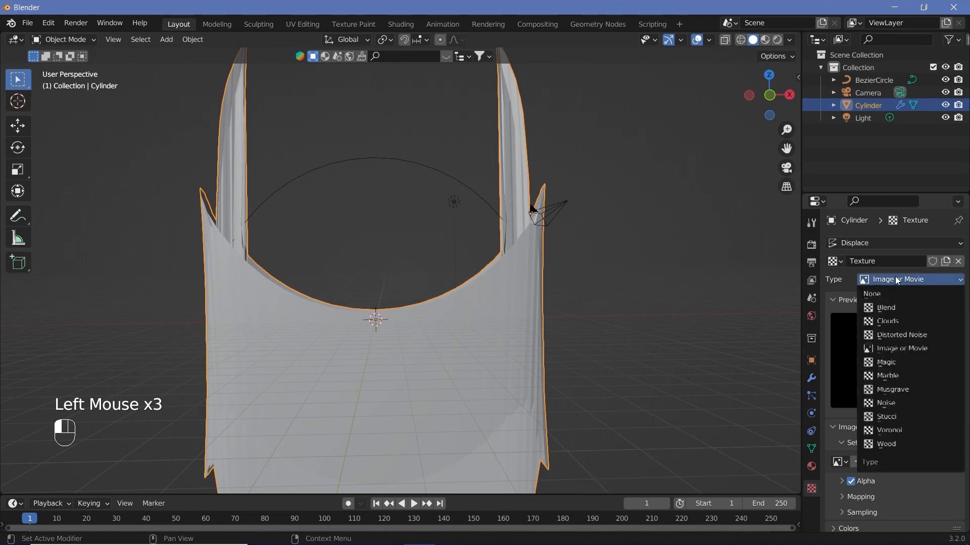
pyautogui.click(884, 321)
pyautogui.moveTo(556, 303); pyautogui.dragTo(612, 160, button='middle')
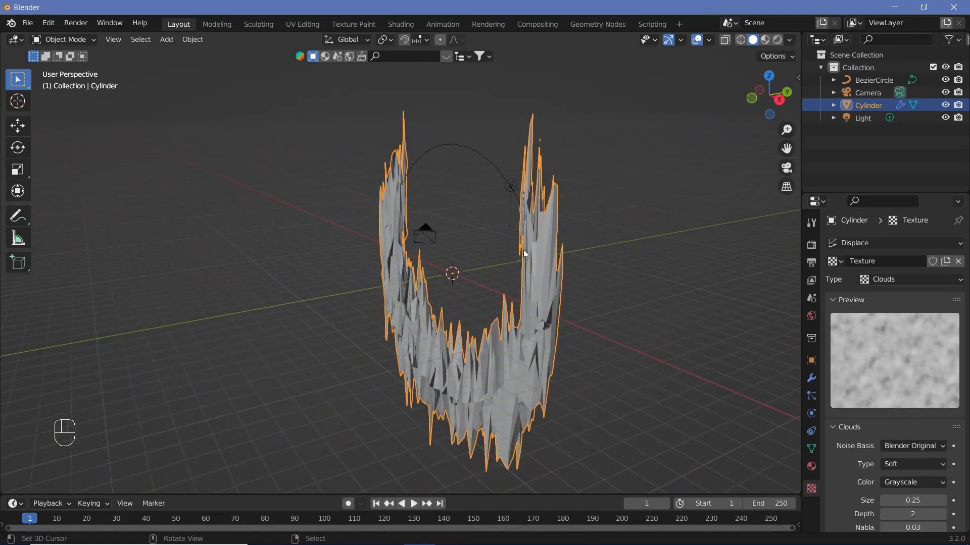
# Apply the cylinder's scale so the displacement acts evenly on the mesh.
pyautogui.moveTo(495, 255); pyautogui.dragTo(556, 211, button='middle')
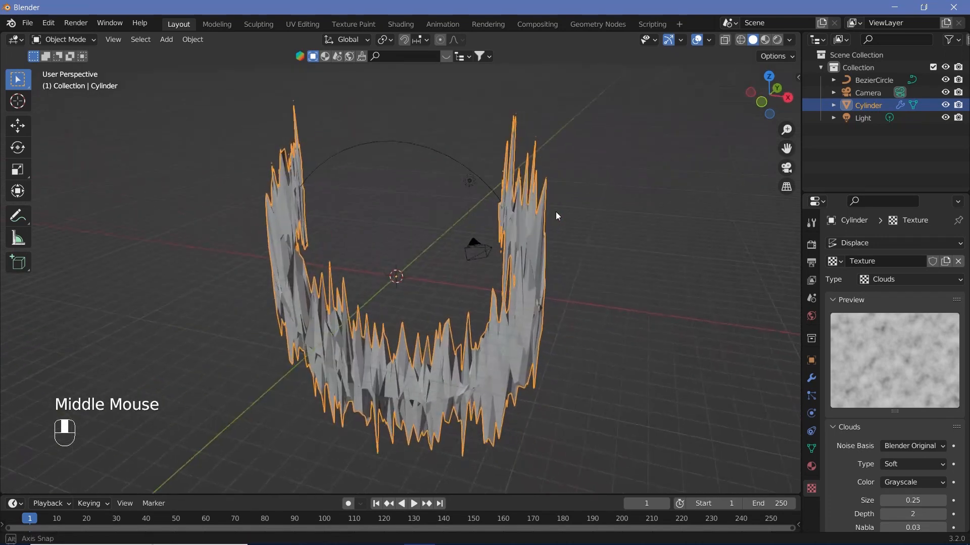
pyautogui.hotkey('ctrl', 'a')
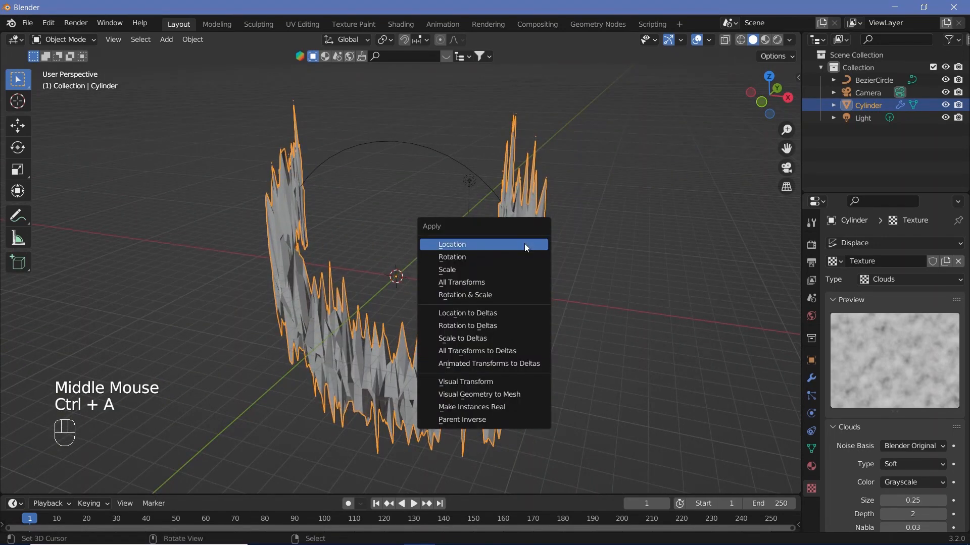
pyautogui.click(492, 268)
pyautogui.moveTo(493, 268); pyautogui.dragTo(457, 305, button='middle')
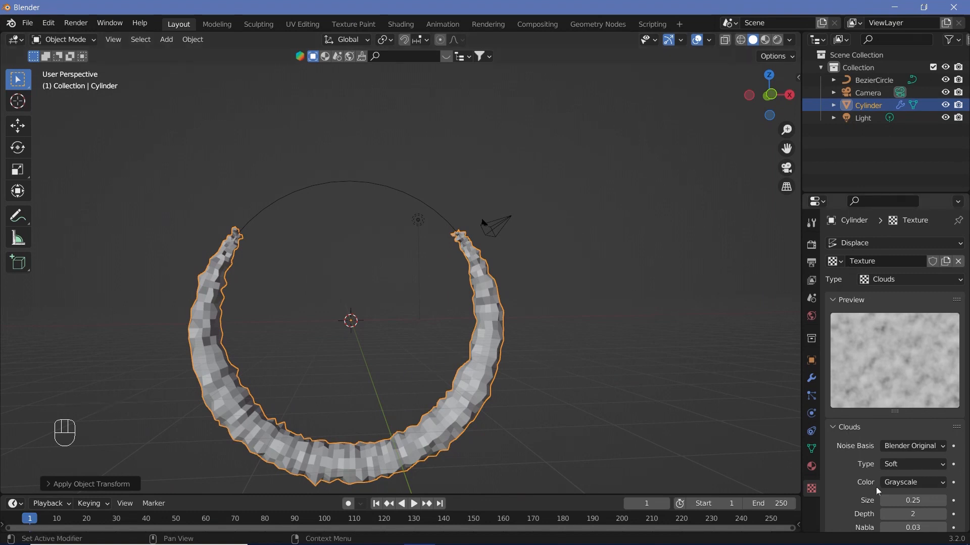
# Set the Clouds texture size to 1.
pyautogui.moveTo(915, 501); pyautogui.dragTo(939, 500)
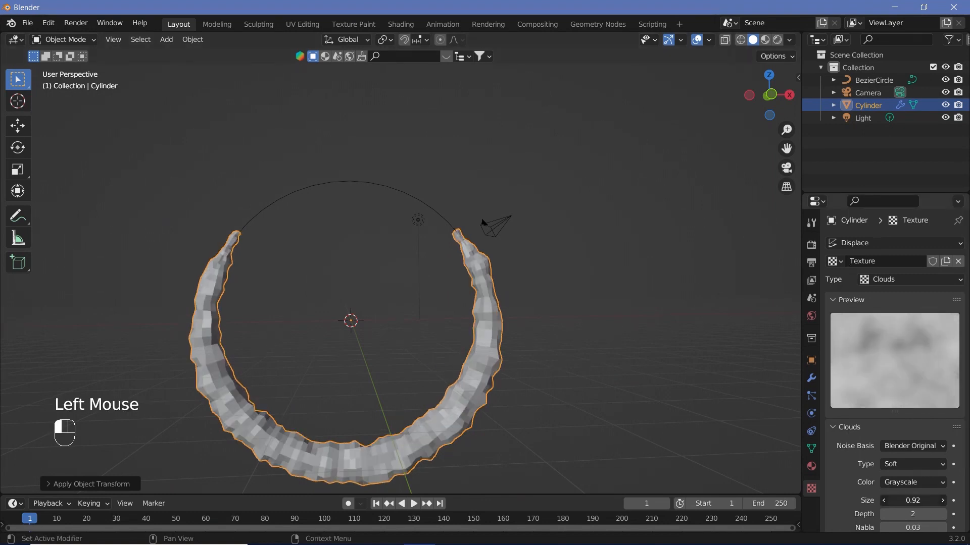
pyautogui.click(916, 502)
pyautogui.write('1')
pyautogui.press('Return')
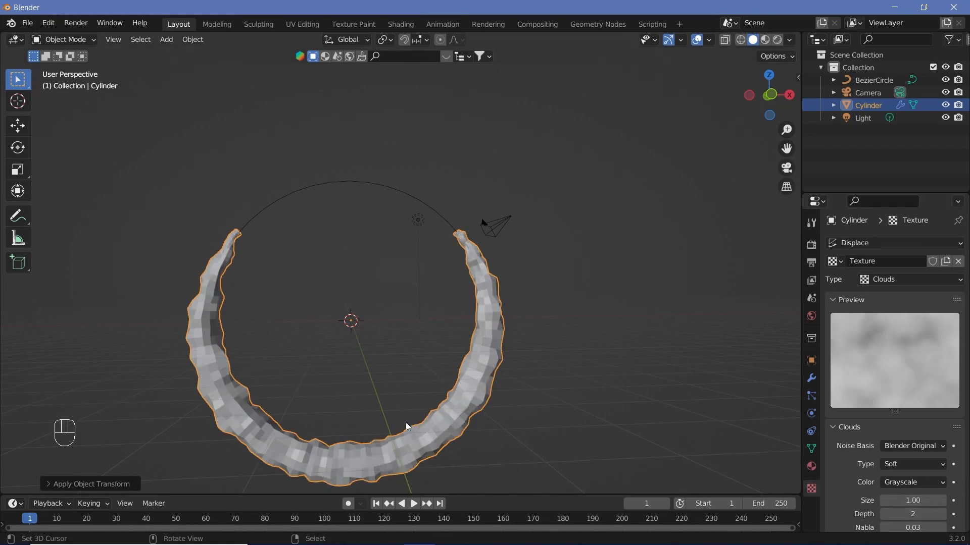
# Set the Displace modifier's texture coordinates to Object.
pyautogui.click(811, 379)
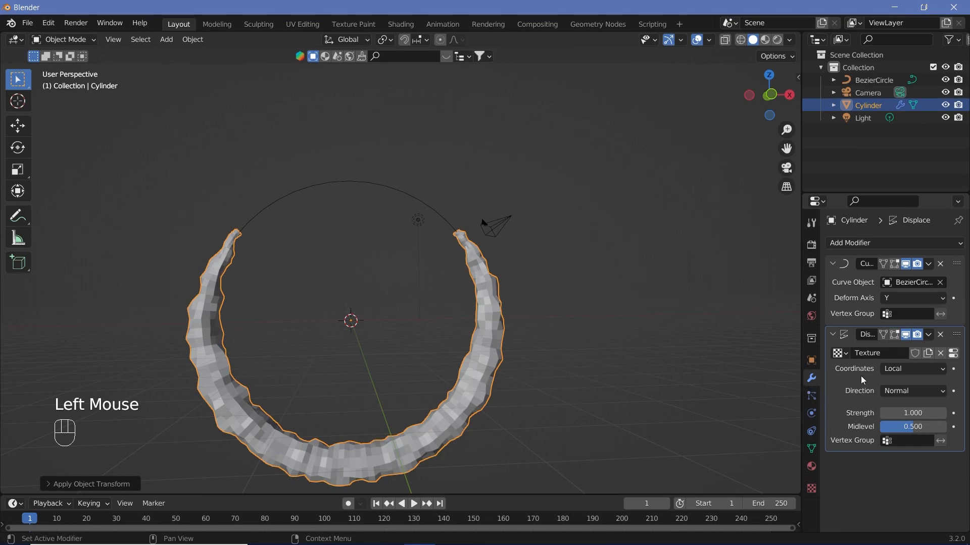
pyautogui.click(899, 367)
pyautogui.click(879, 410)
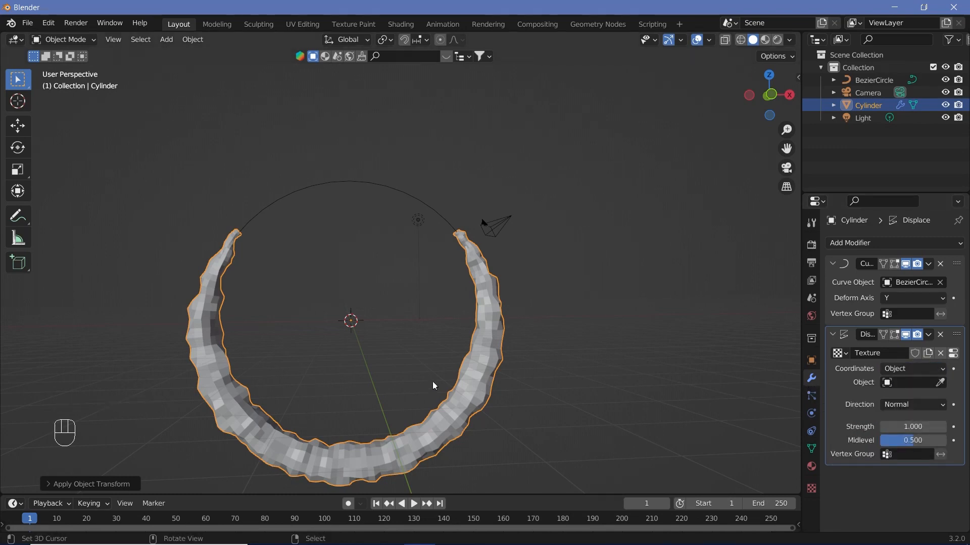
# Add a plain axes empty at the origin.
pyautogui.moveTo(403, 350); pyautogui.dragTo(374, 335, button='middle')
pyautogui.hotkey('shift', 'a')
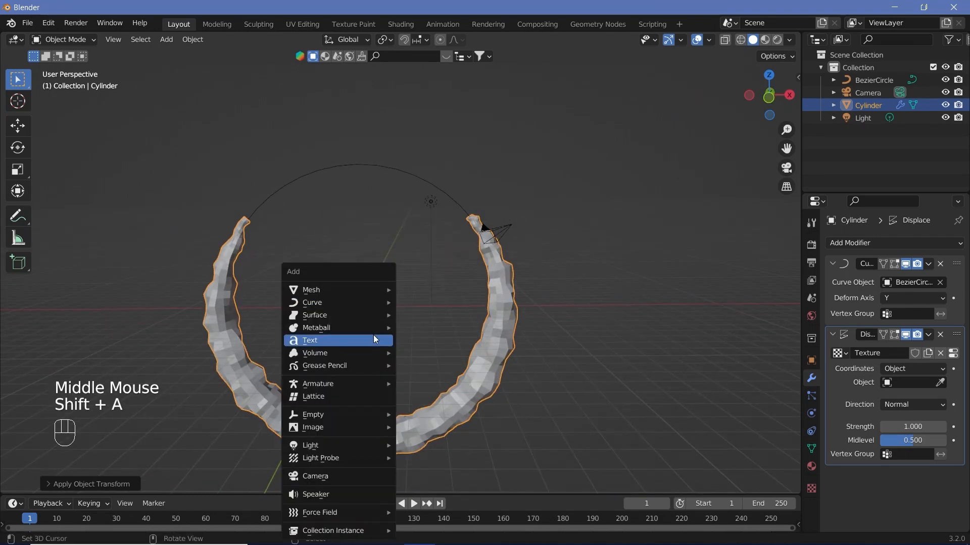
pyautogui.moveTo(346, 416)
pyautogui.click(450, 415)
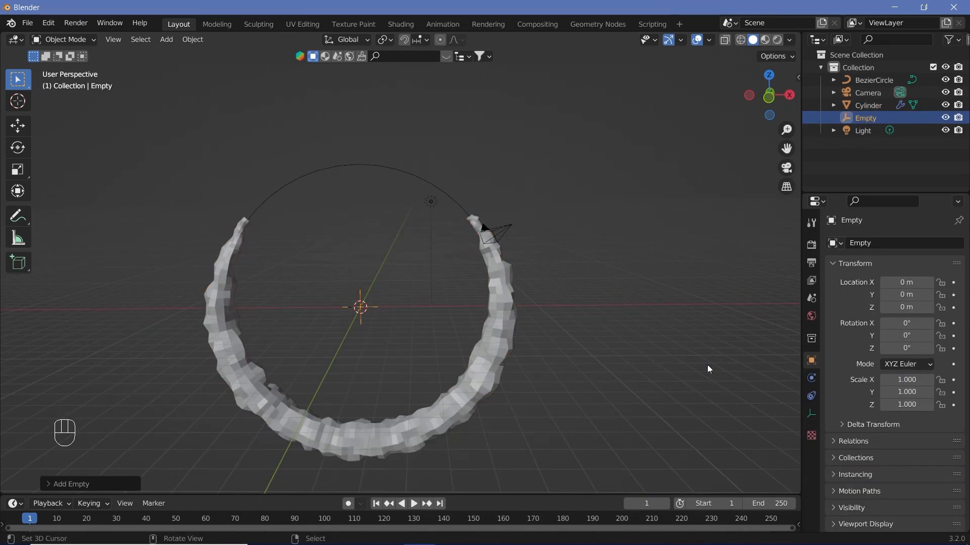
# Assign the empty as the coordinate object of the cylinder's Displace modifier.
pyautogui.rightClick(492, 302)
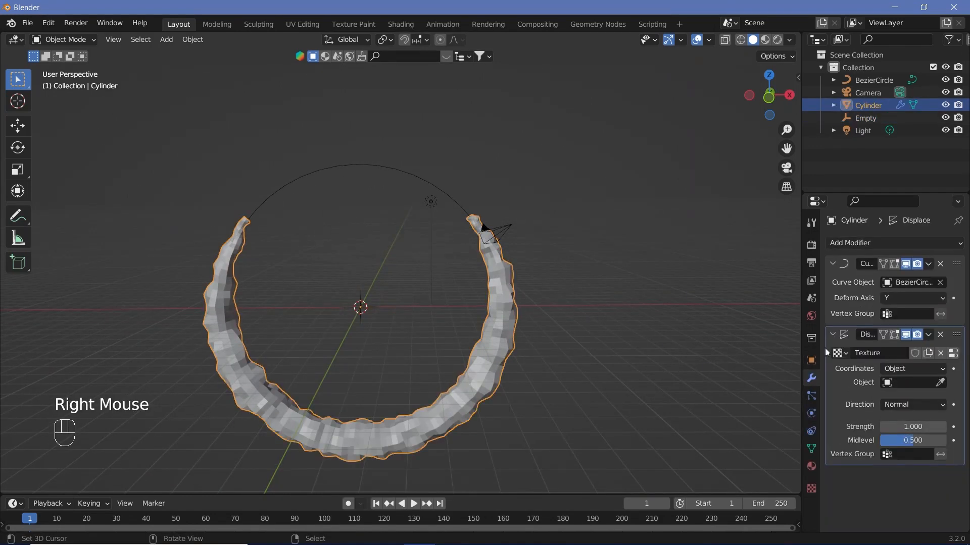
pyautogui.click(940, 382)
pyautogui.click(361, 303)
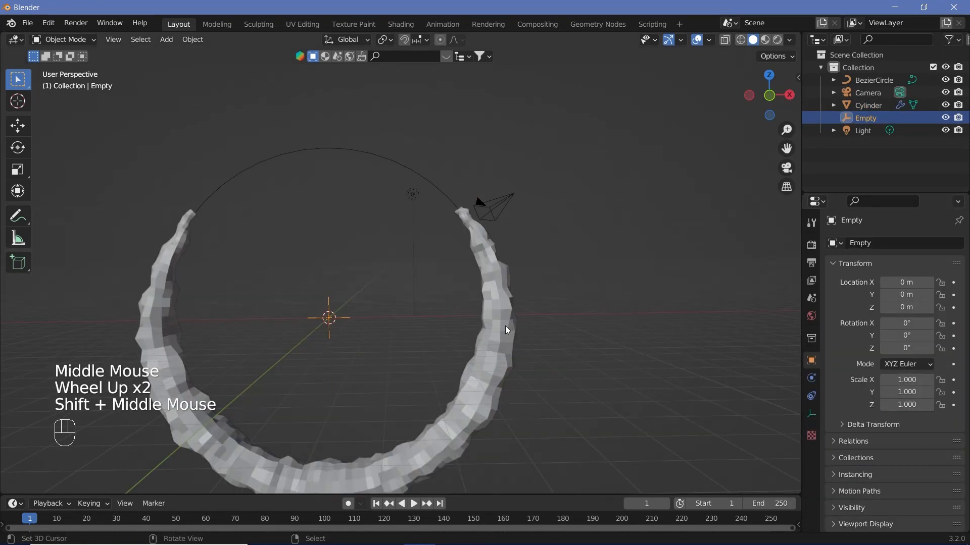
# Add a Subdivision Surface modifier to the cylinder with viewport and render levels of 3, and shade it smooth.
pyautogui.rightClick(506, 326)
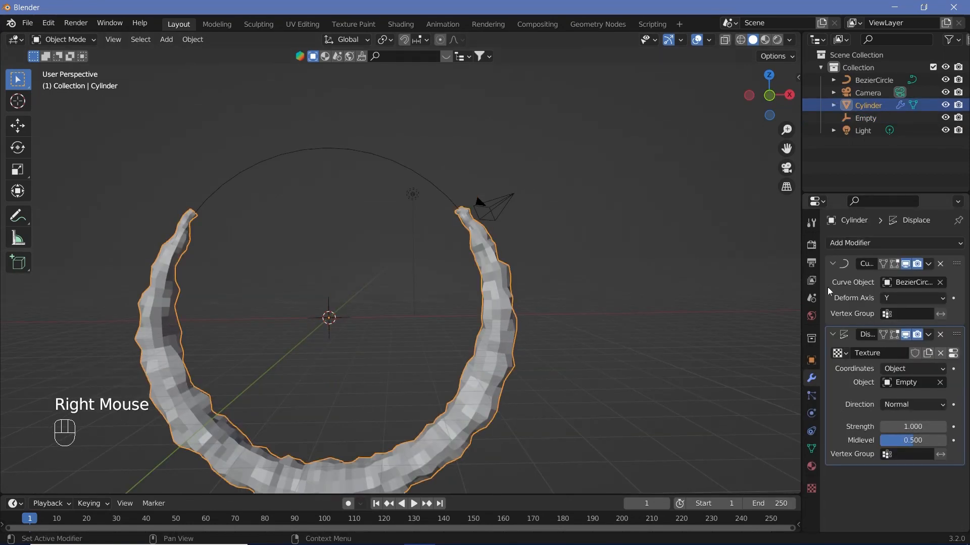
pyautogui.click(863, 245)
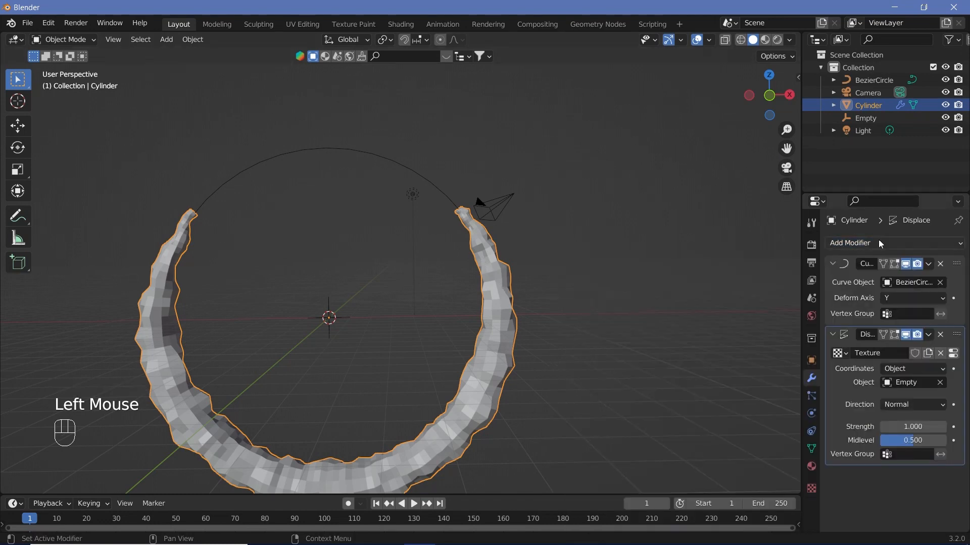
pyautogui.click(857, 241)
pyautogui.click(725, 469)
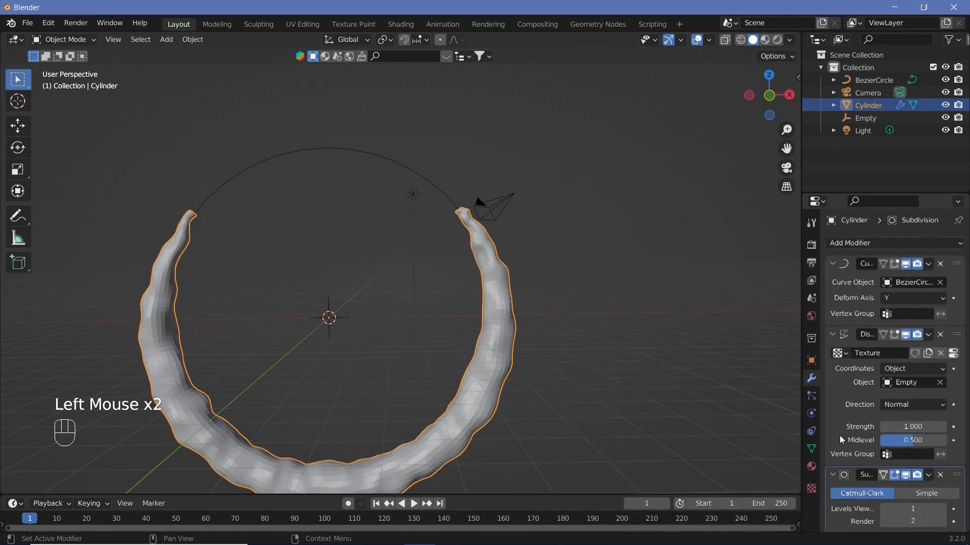
pyautogui.scroll(-2, 863, 463)
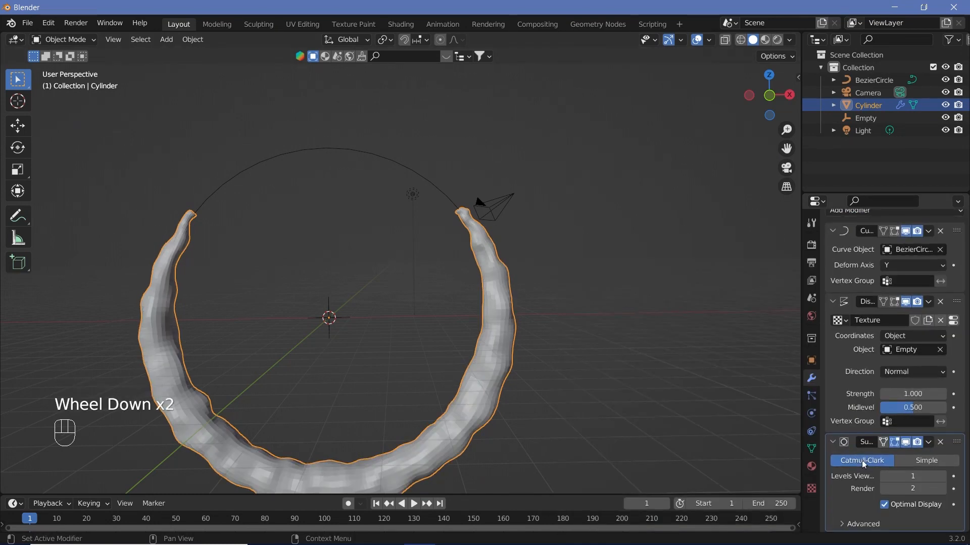
pyautogui.click(947, 482)
pyautogui.click(947, 483)
pyautogui.click(942, 489)
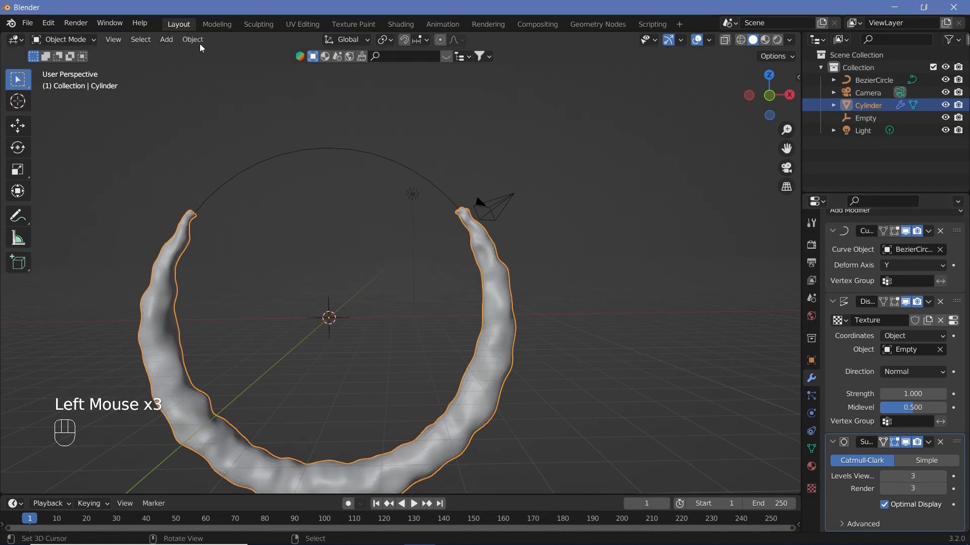
pyautogui.click(197, 41)
pyautogui.click(235, 303)
# Scale the empty by 0.001 along the Z axis to stretch the displacement pattern.
pyautogui.moveTo(236, 305); pyautogui.dragTo(359, 331, button='middle')
pyautogui.rightClick(393, 308)
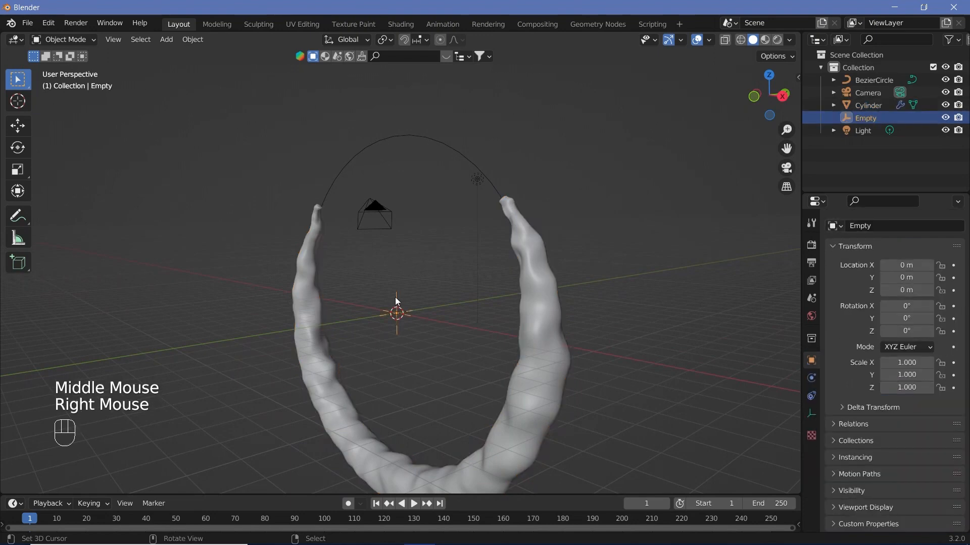
pyautogui.press('s')
pyautogui.press('y')
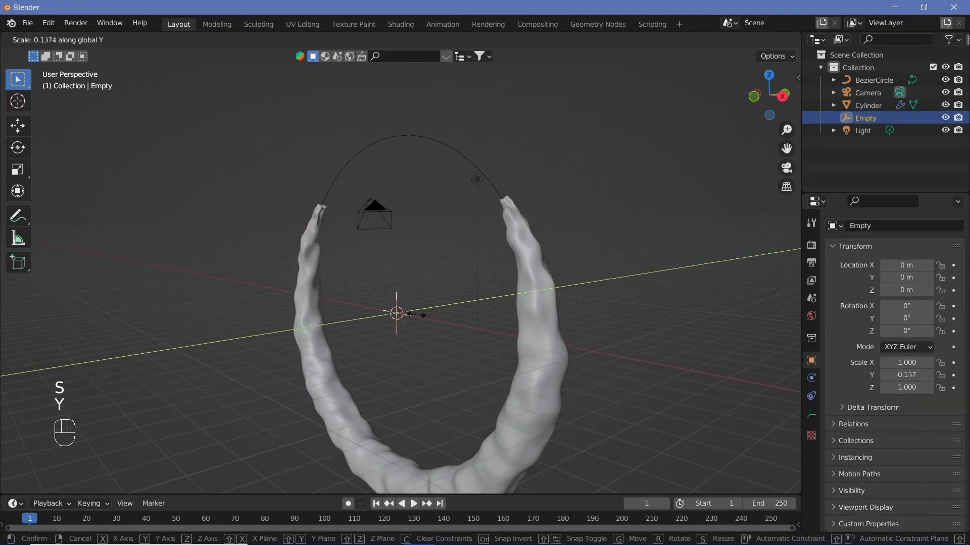
pyautogui.press('z')
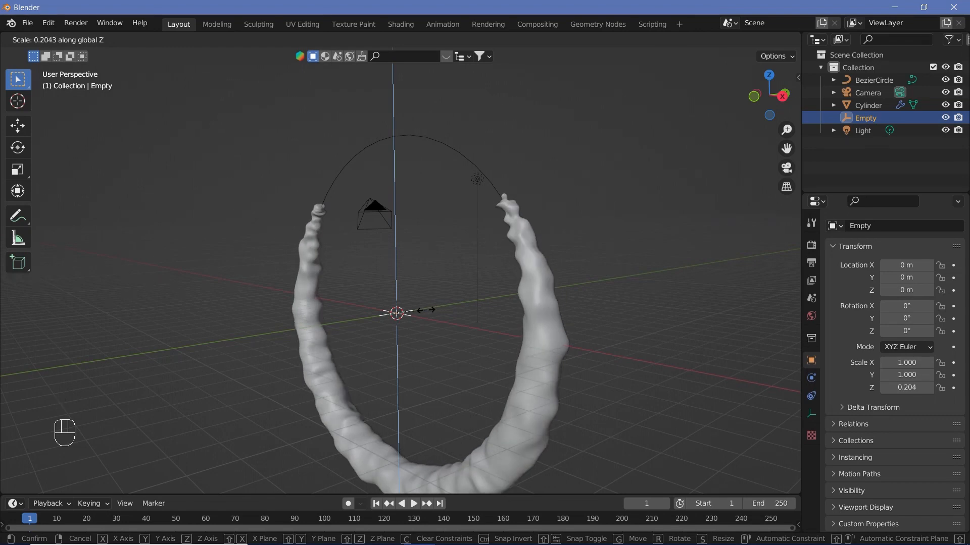
pyautogui.write('0')
pyautogui.write('.001')
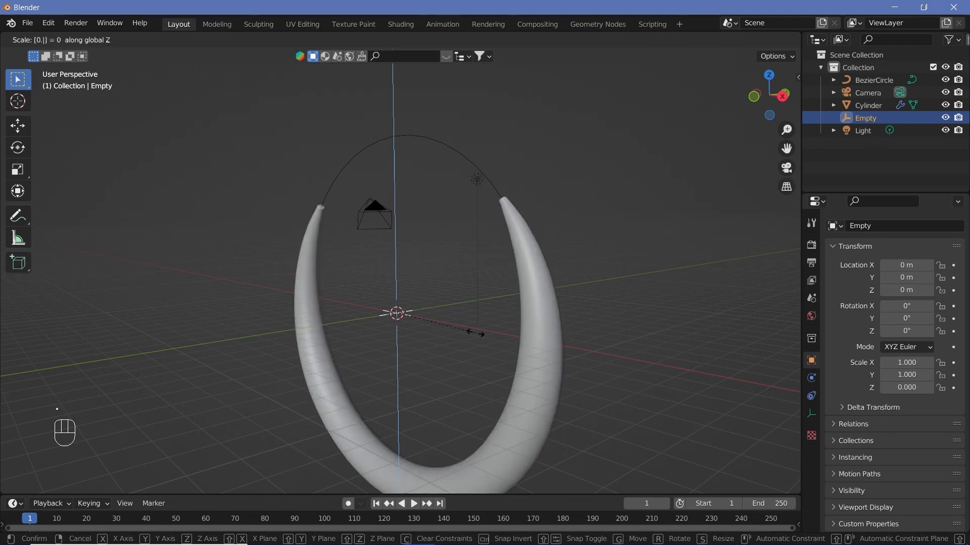
pyautogui.press('Return')
pyautogui.moveTo(475, 333); pyautogui.dragTo(366, 356, button='middle')
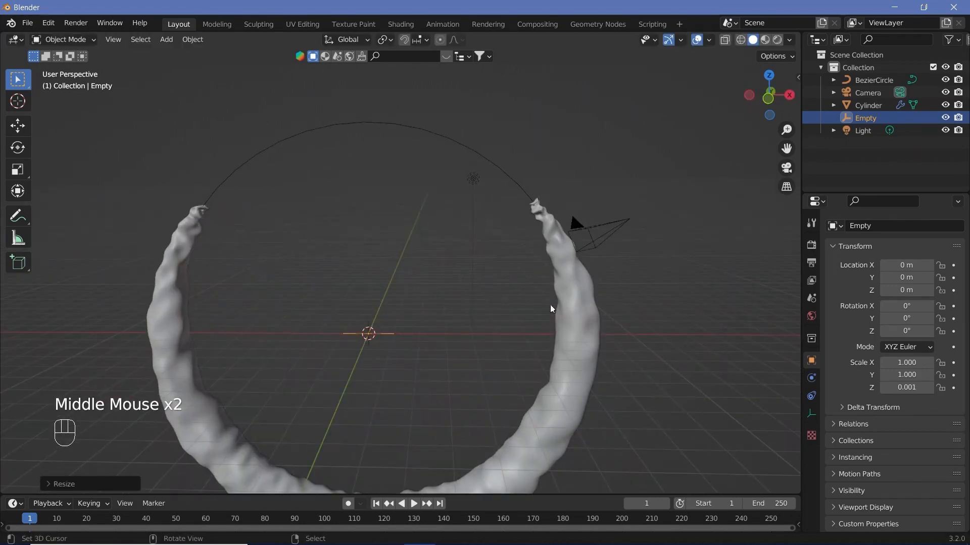
# Scale the cylinder by about 1.13 along the Z axis to bring its ends closer together.
pyautogui.rightClick(572, 310)
pyautogui.press('s')
pyautogui.press('z')
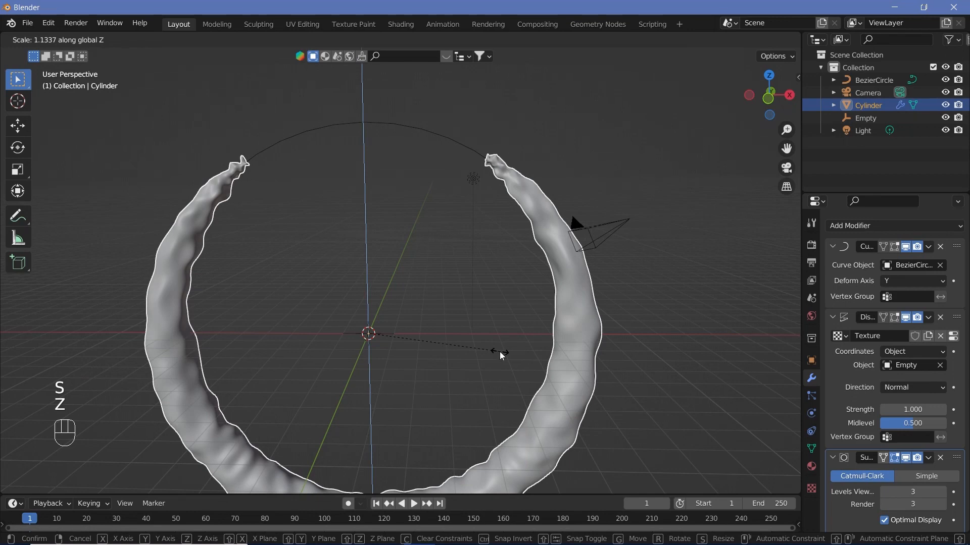
pyautogui.click(499, 354)
pyautogui.moveTo(379, 250)
pyautogui.mouseDown(button='middle')
pyautogui.moveTo(357, 256)
pyautogui.moveTo(372, 254)
pyautogui.mouseUp(button='middle')
pyautogui.moveTo(298, 396); pyautogui.dragTo(319, 361, button='middle')
pyautogui.scroll(-2, 332, 392)
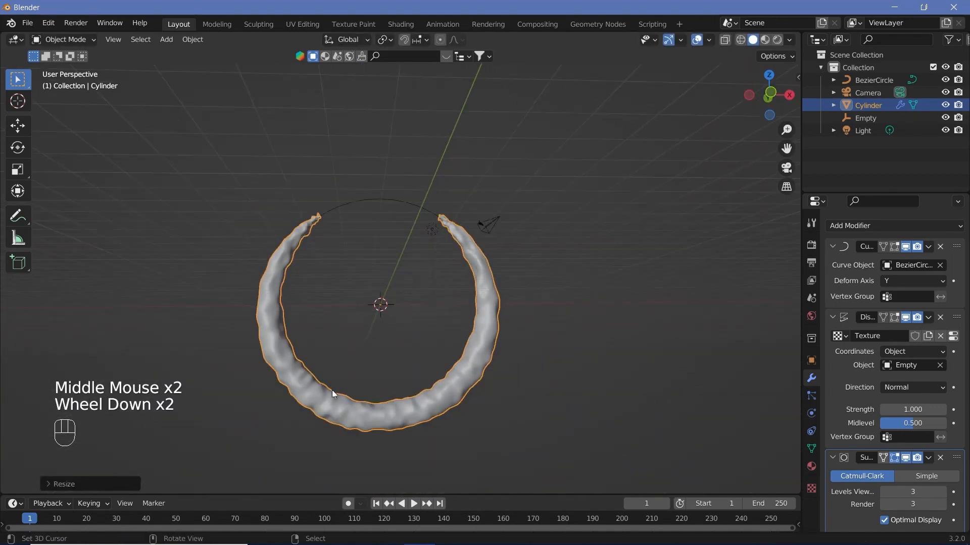
# Add a mesh plane at the centre of the ring and scale it by 10.
pyautogui.moveTo(420, 347); pyautogui.dragTo(249, 304, button='middle')
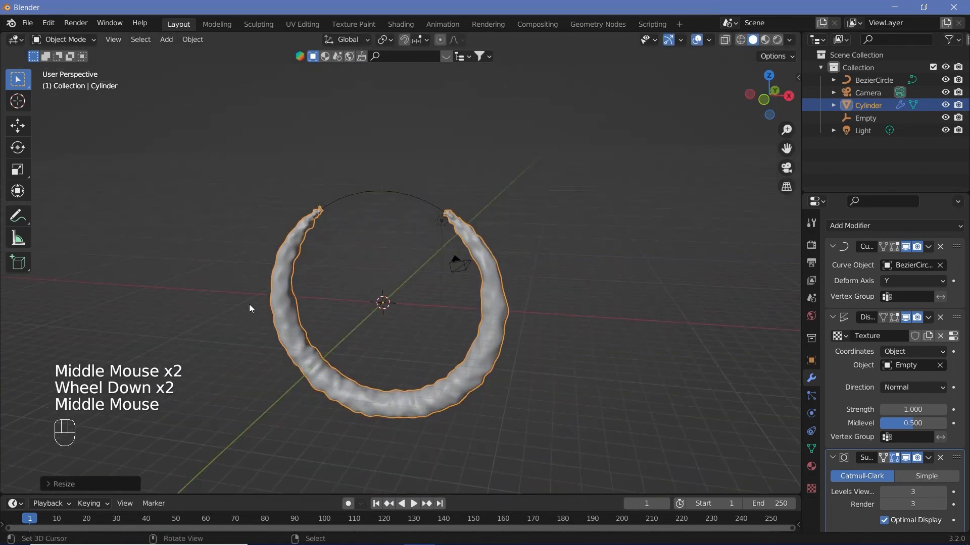
pyautogui.hotkey('shift', 'a')
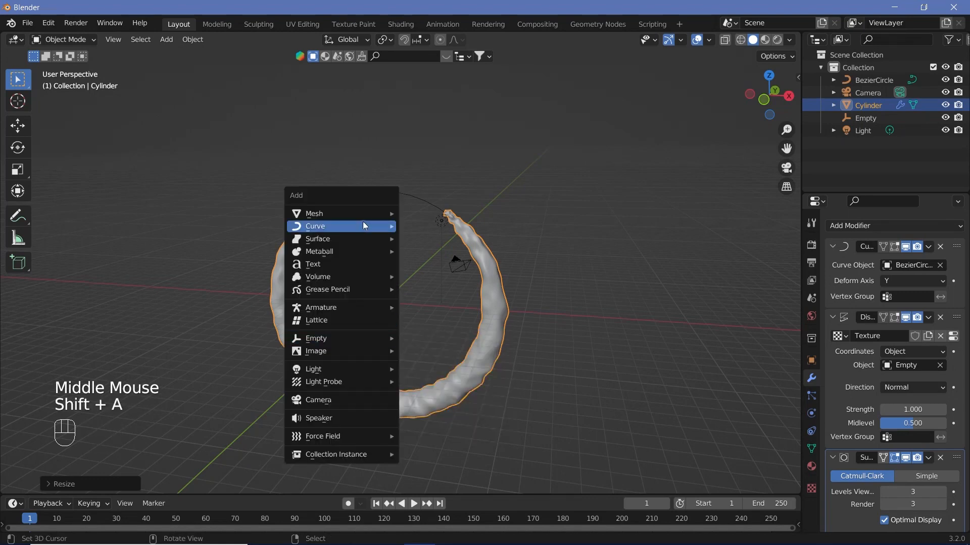
pyautogui.moveTo(361, 214)
pyautogui.click(454, 214)
pyautogui.write('s')
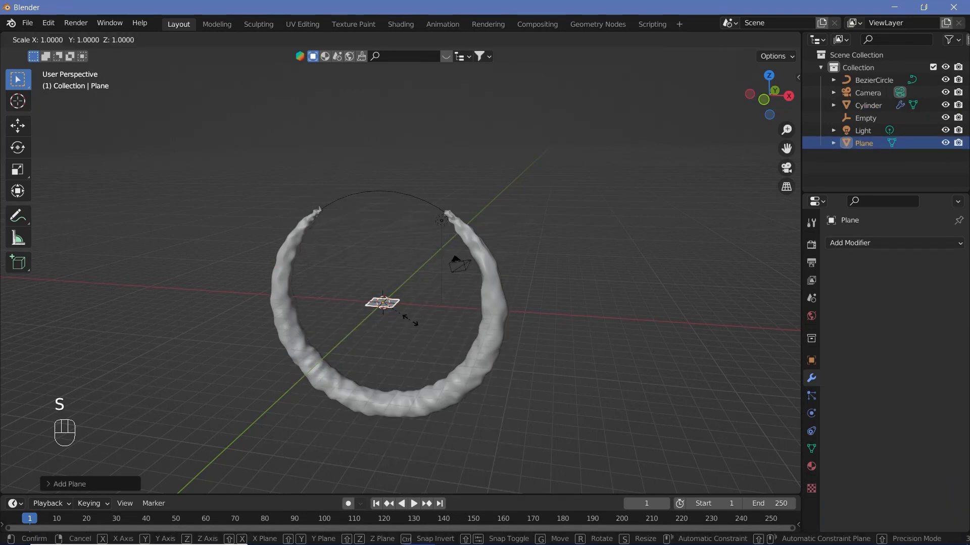
pyautogui.write('10')
pyautogui.press('Return')
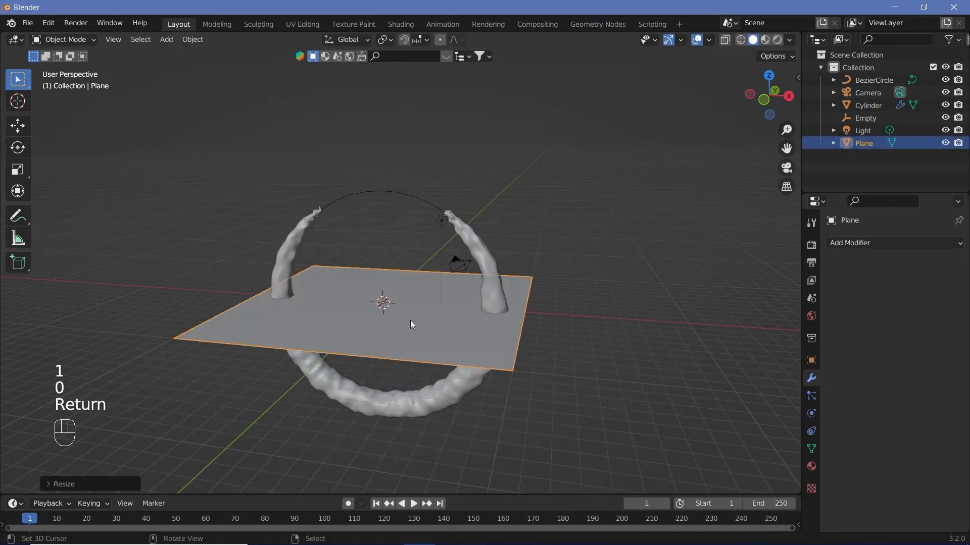
# Stretch the plane along the Y axis by a factor of 5 to form a long walkway.
pyautogui.press('s')
pyautogui.press('y')
pyautogui.press('BackSpace')
pyautogui.write('5')
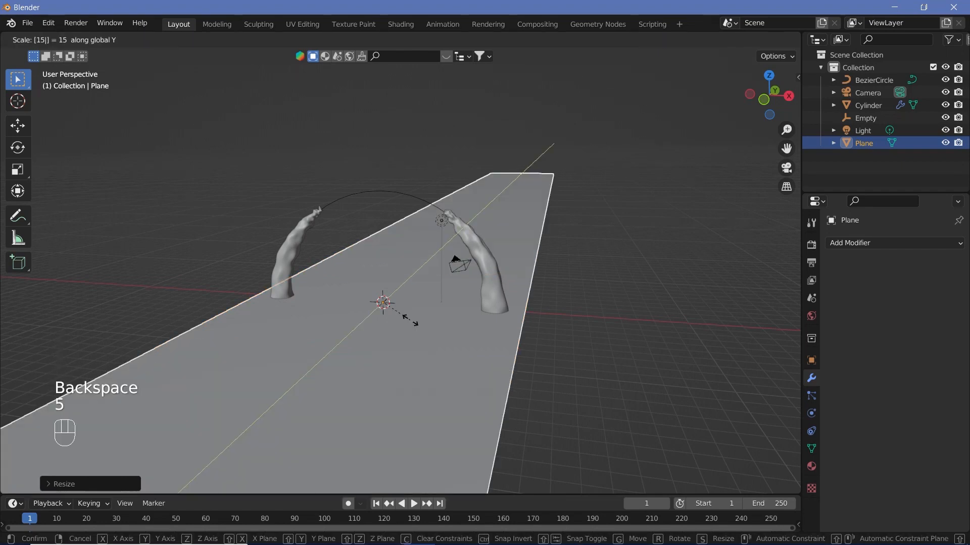
pyautogui.press('Return')
# Move the plane 49 m along the positive Y axis so it extends away from the ring.
pyautogui.scroll(-2, 410, 320)
pyautogui.moveTo(410, 320); pyautogui.dragTo(469, 333, button='middle')
pyautogui.scroll(-3, 470, 333)
pyautogui.moveTo(470, 333); pyautogui.dragTo(526, 369, button='middle')
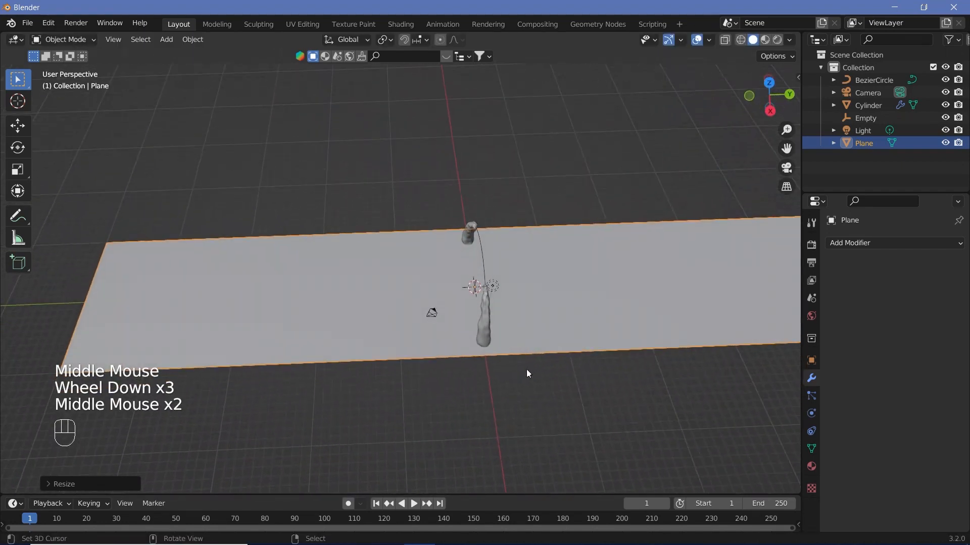
pyautogui.scroll(-2, 543, 293)
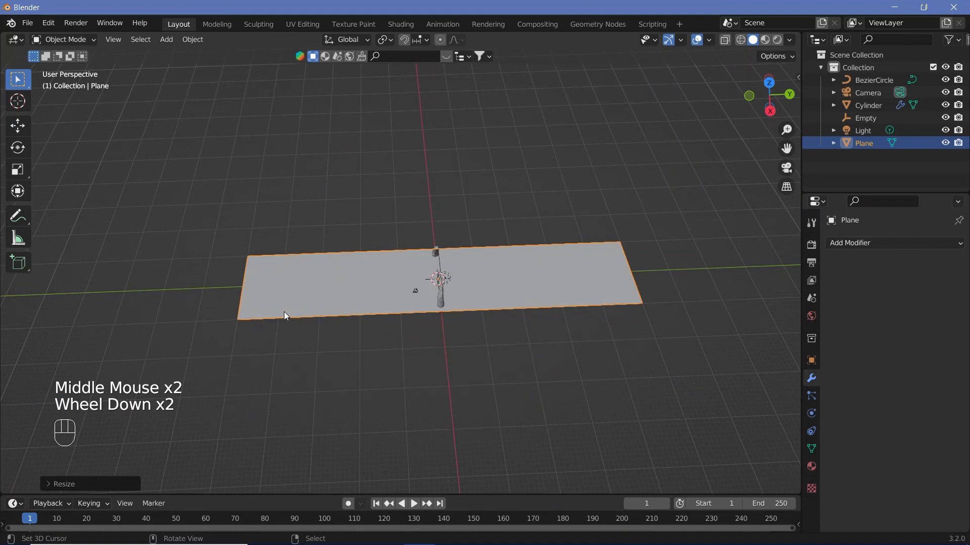
pyautogui.press('g')
pyautogui.press('y')
pyautogui.press('ctrl')
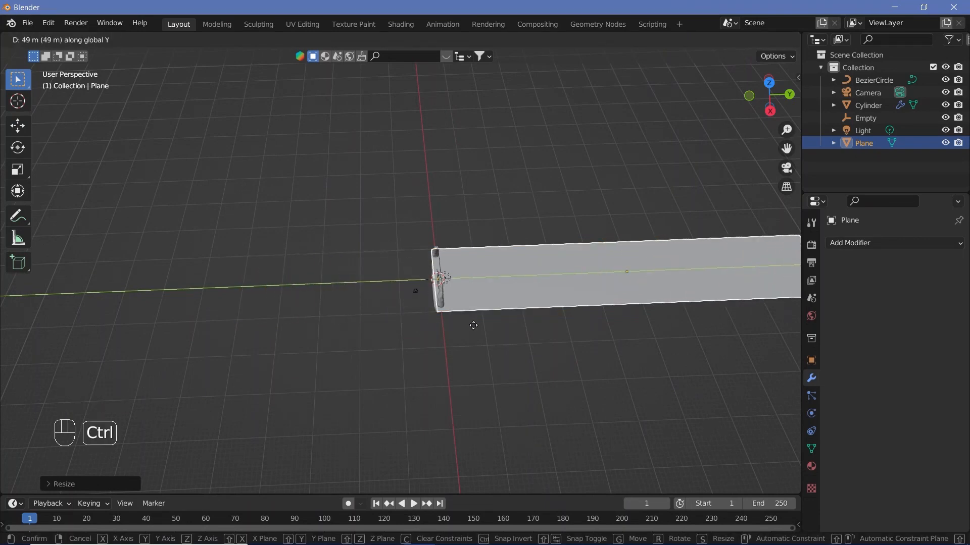
pyautogui.keyDown('ctrl'); pyautogui.click(455, 298); pyautogui.keyUp('ctrl')
# Shift the plane slightly along the Y axis until its near edge lines up with the world X axis.
pyautogui.press('KP_7')
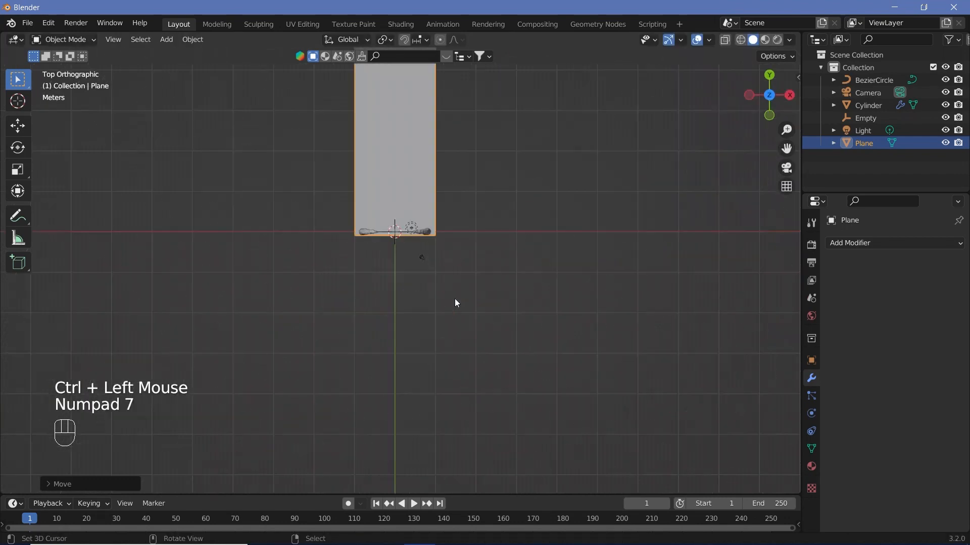
pyautogui.scroll(3, 385, 257)
pyautogui.keyDown('shift'); pyautogui.moveTo(375, 198); pyautogui.dragTo(399, 275, button='middle'); pyautogui.keyUp('shift')
pyautogui.scroll(3, 399, 276)
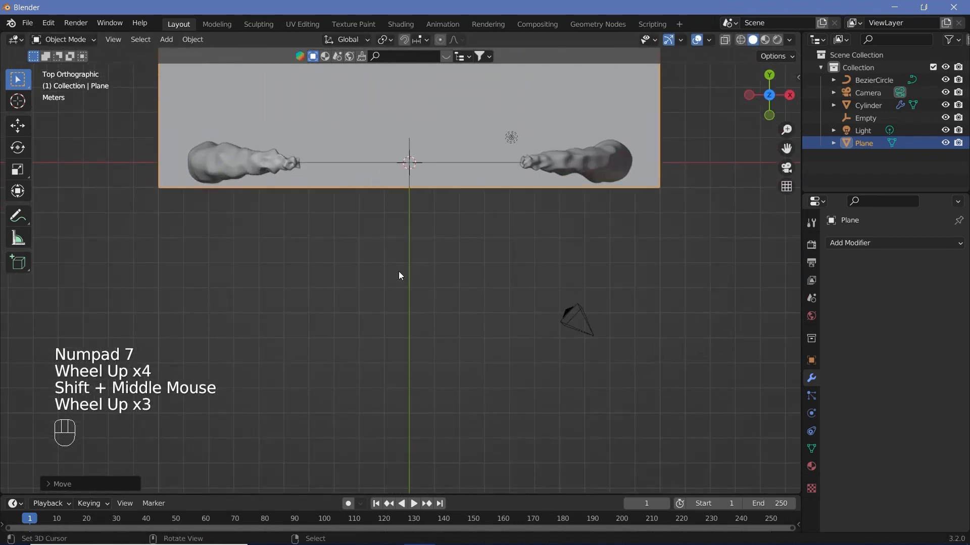
pyautogui.press('g')
pyautogui.press('y')
pyautogui.keyDown('ctrl'); pyautogui.click(390, 237); pyautogui.keyUp('ctrl')
pyautogui.scroll(-4, 390, 237)
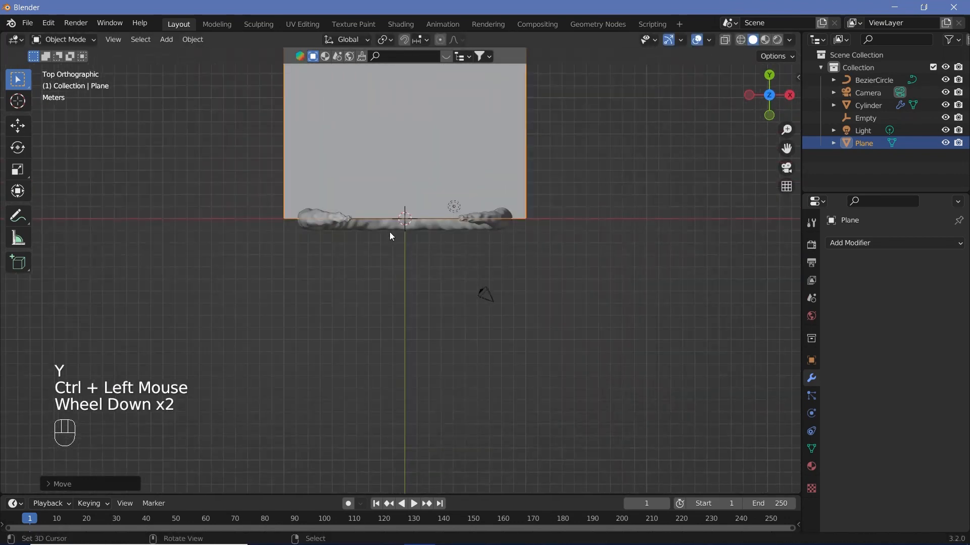
# Reset the light's location to the world origin and raise it along the Z axis within the ring.
pyautogui.moveTo(390, 235); pyautogui.dragTo(183, 276, button='middle')
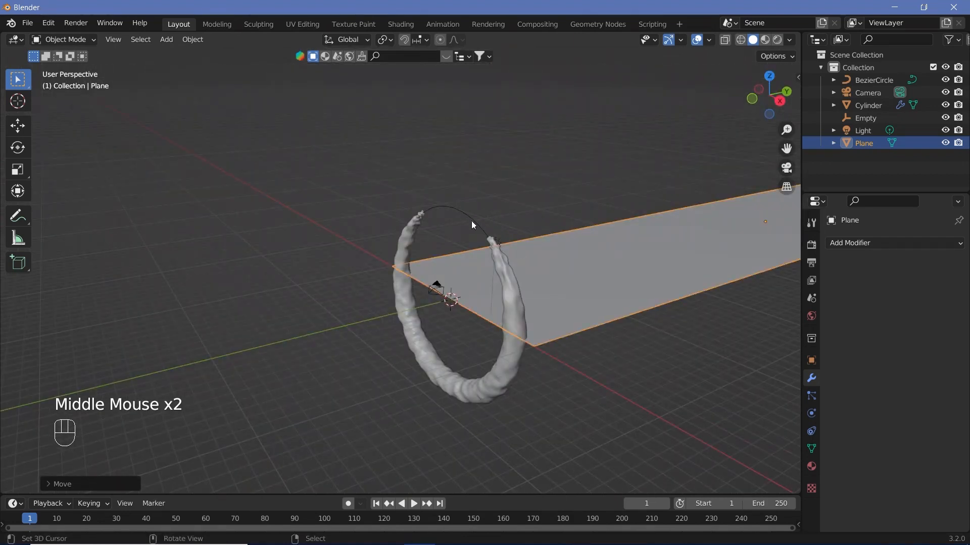
pyautogui.rightClick(501, 244)
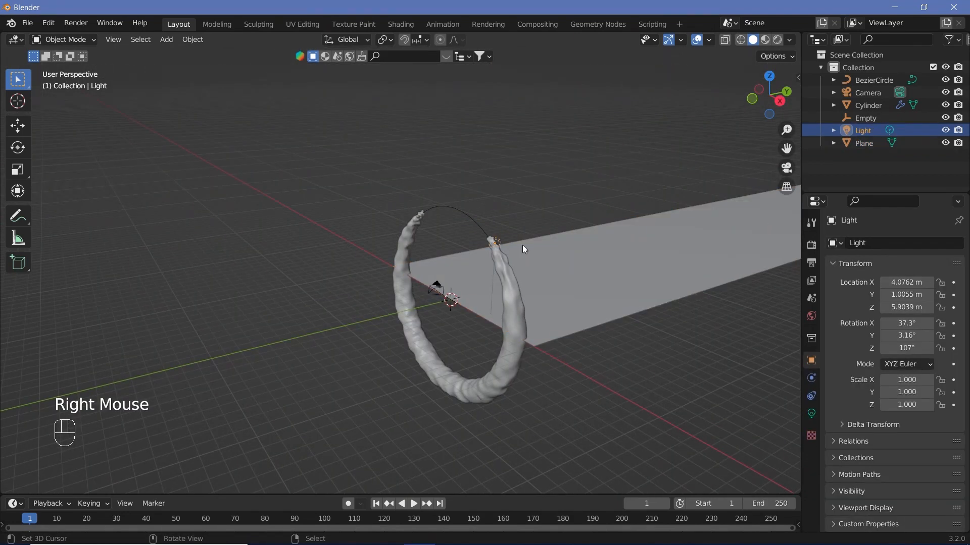
pyautogui.moveTo(522, 244); pyautogui.dragTo(476, 251, button='middle')
pyautogui.hotkey('alt', 'g')
pyautogui.moveTo(418, 299)
pyautogui.mouseDown(button='middle')
pyautogui.moveTo(487, 287)
pyautogui.moveTo(405, 305)
pyautogui.mouseUp(button='middle')
pyautogui.press('g')
pyautogui.press('z')
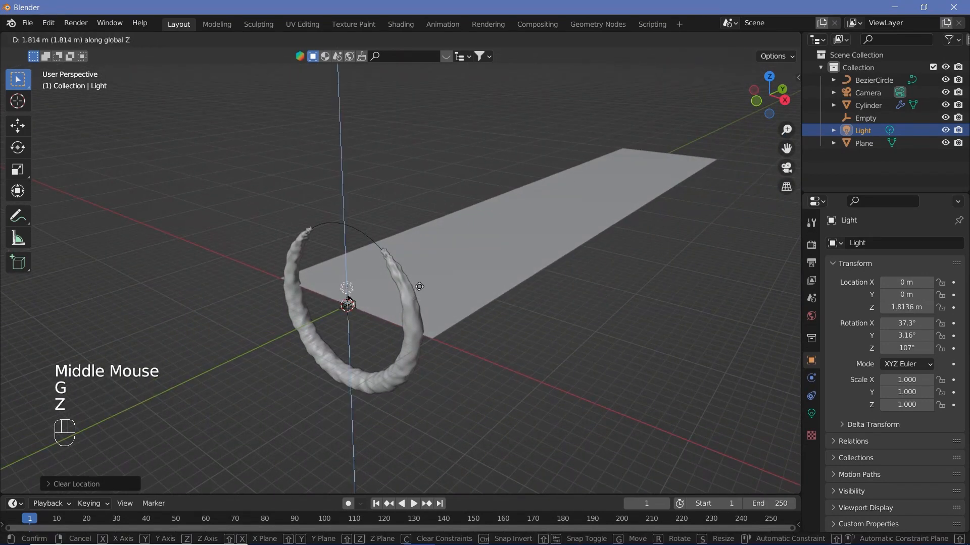
pyautogui.press('ctrl')
pyautogui.keyDown('ctrl'); pyautogui.click(418, 279); pyautogui.keyUp('ctrl')
# Make linked duplicates of the light, Bezier circle and cylinder, and place them about 10 m along the Y axis.
pyautogui.moveTo(418, 279); pyautogui.dragTo(353, 295, button='middle')
pyautogui.rightClick(366, 269)
pyautogui.keyDown('shift'); pyautogui.rightClick(327, 224); pyautogui.keyUp('shift')
pyautogui.keyDown('shift'); pyautogui.rightClick(305, 238); pyautogui.keyUp('shift')
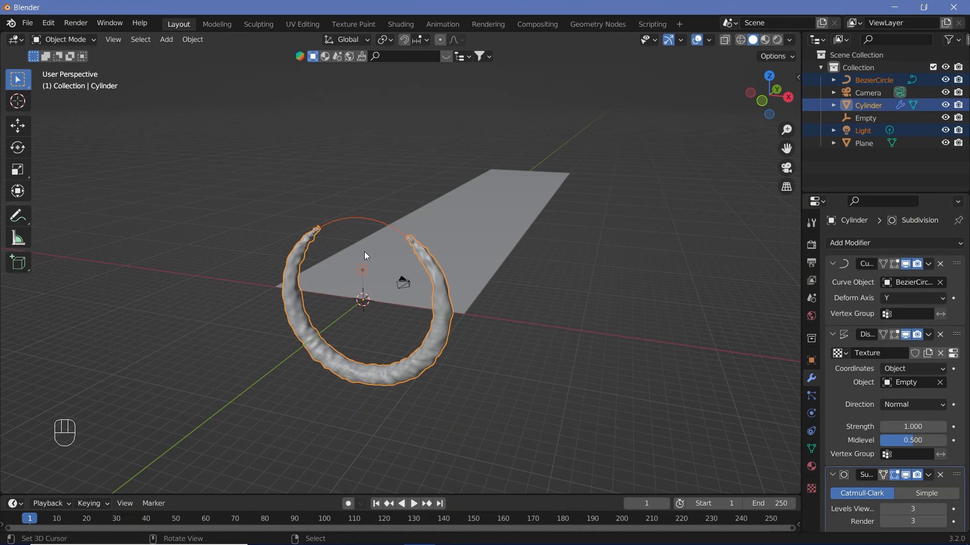
pyautogui.moveTo(423, 294); pyautogui.dragTo(397, 291, button='middle')
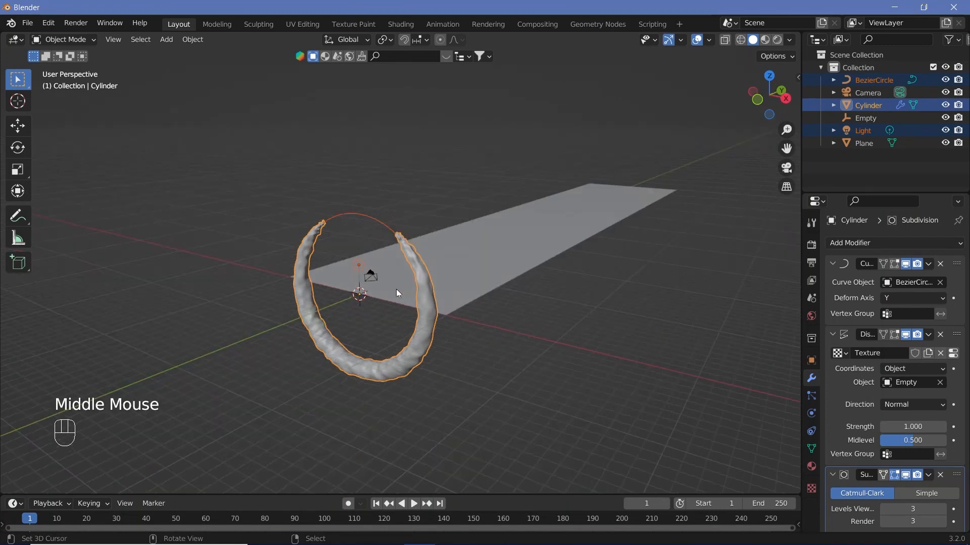
pyautogui.press('KP_1')
pyautogui.press('KP_3')
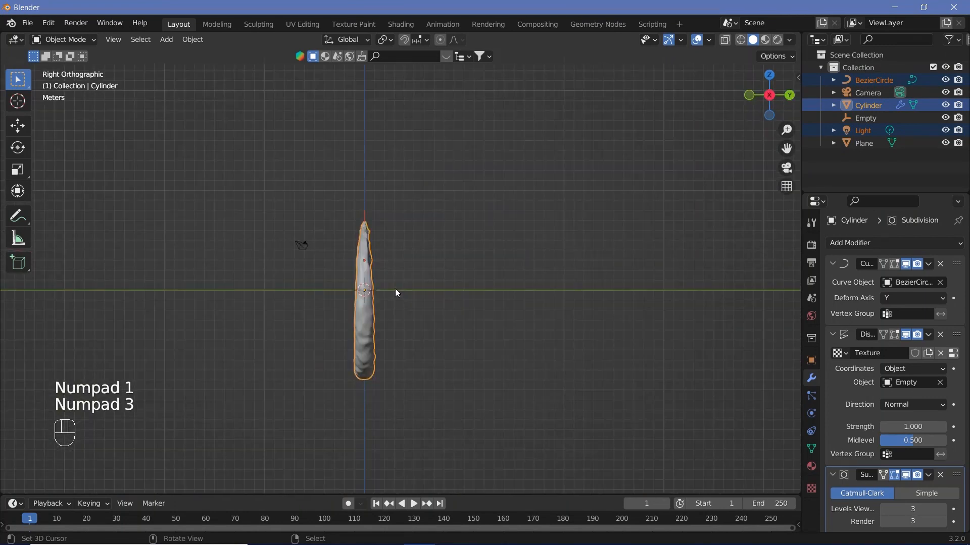
pyautogui.keyDown('shift'); pyautogui.moveTo(397, 265); pyautogui.dragTo(196, 283, button='middle'); pyautogui.keyUp('shift')
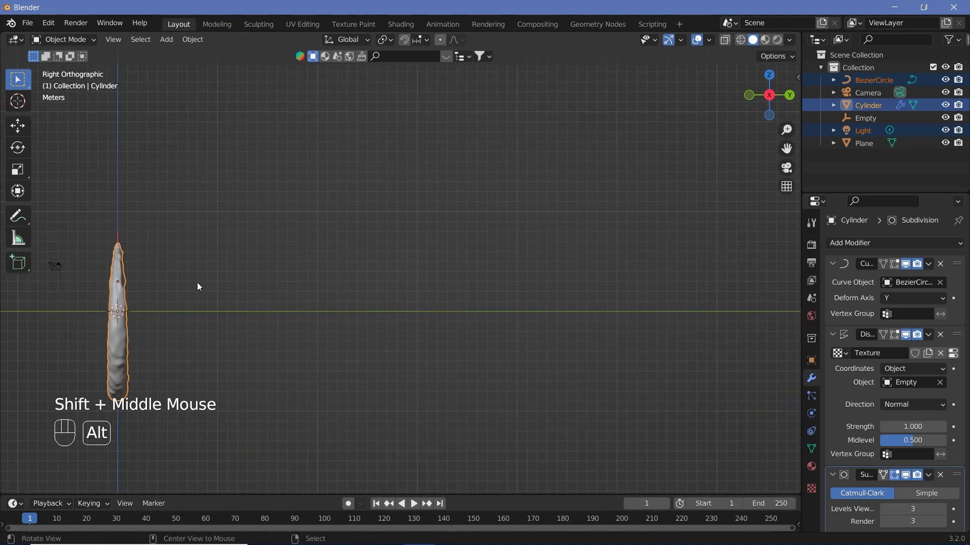
pyautogui.hotkey('alt', 'd')
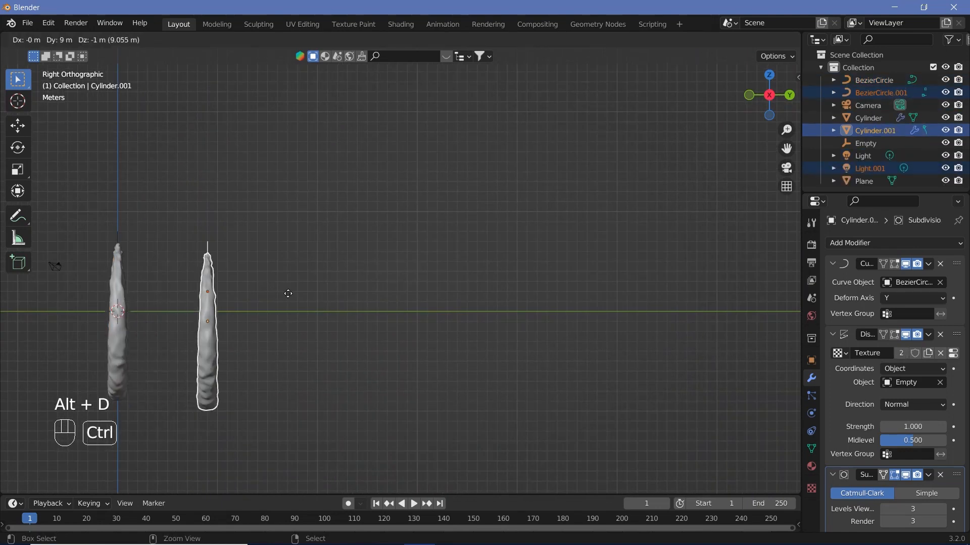
pyautogui.keyDown('ctrl'); pyautogui.click(294, 291); pyautogui.keyUp('ctrl')
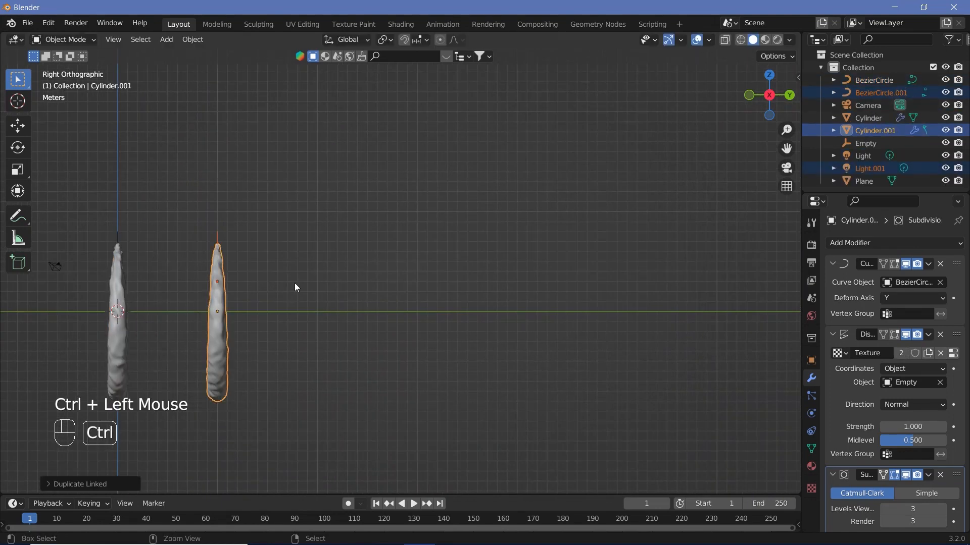
# Repeat the linked duplication eight times to line the plane with a row of ten evenly spaced rings.
pyautogui.scroll(-1, 335, 305)
pyautogui.moveTo(334, 305); pyautogui.dragTo(325, 334, button='middle')
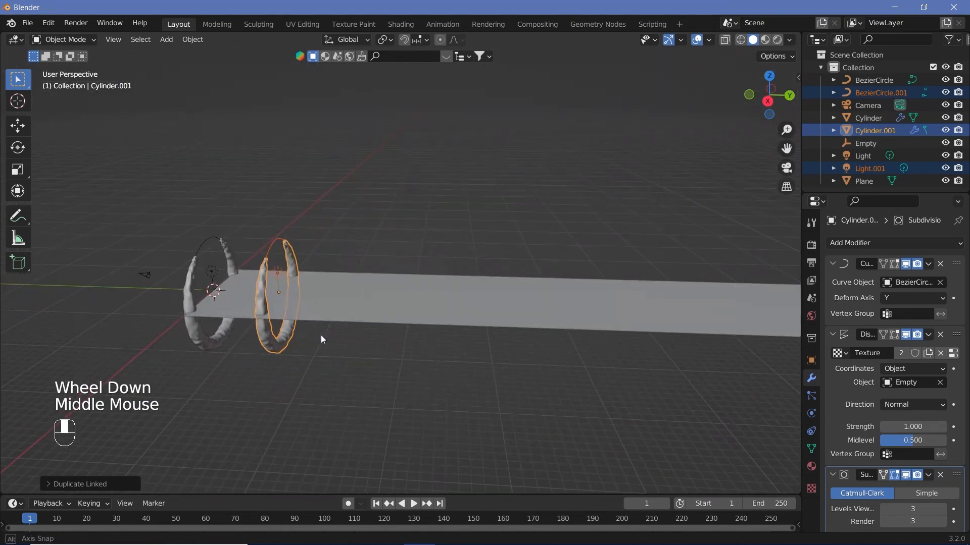
pyautogui.scroll(-1, 320, 334)
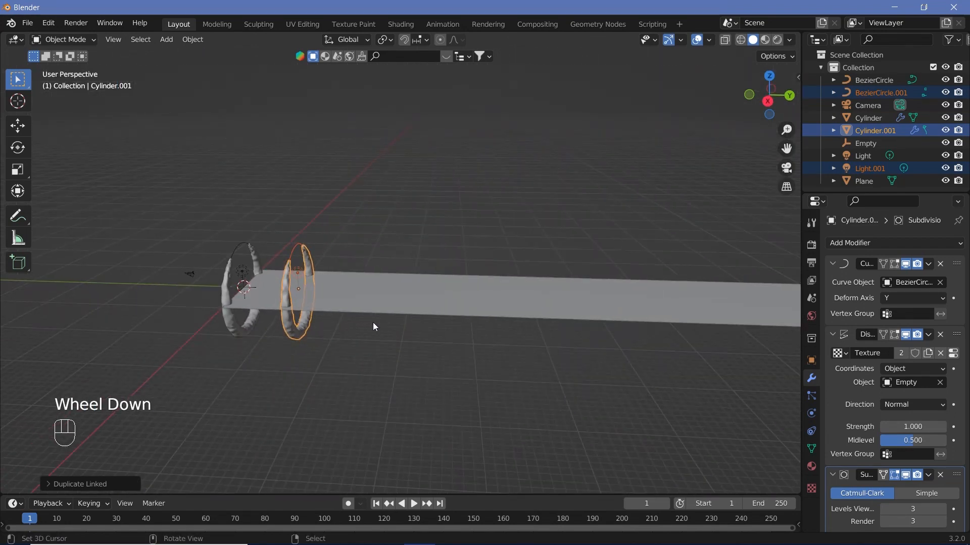
pyautogui.hotkey('shift', 'r')
pyautogui.hotkey('shift', 'r')
pyautogui.hotkey('shift', 'r')
pyautogui.hotkey('shift', 'r')
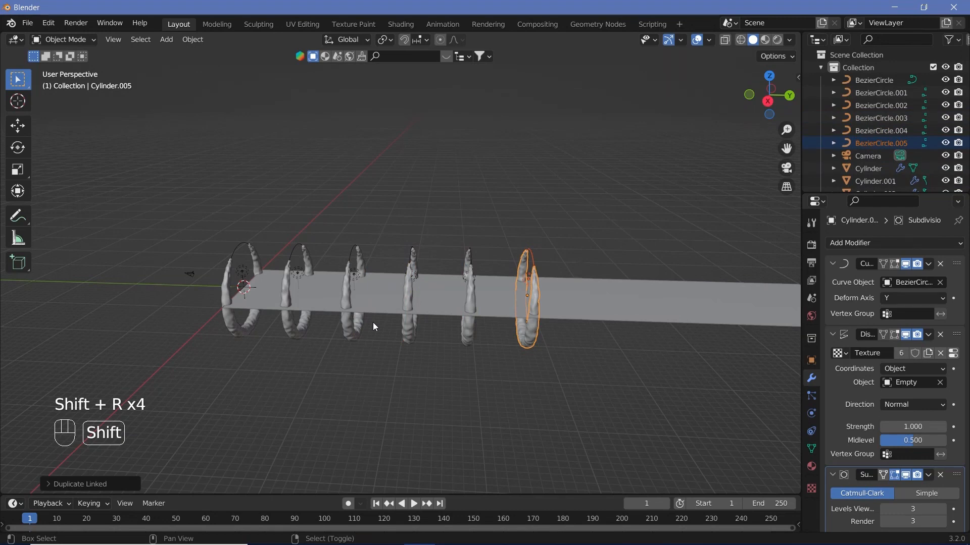
pyautogui.hotkey('shift', 'r')
pyautogui.hotkey('shift', 'r')
pyautogui.hotkey('shift', 'r')
pyautogui.hotkey('shift', 'r')
pyautogui.keyDown('shift'); pyautogui.moveTo(373, 323); pyautogui.dragTo(333, 264, button='middle'); pyautogui.keyUp('shift')
pyautogui.scroll(-2, 287, 281)
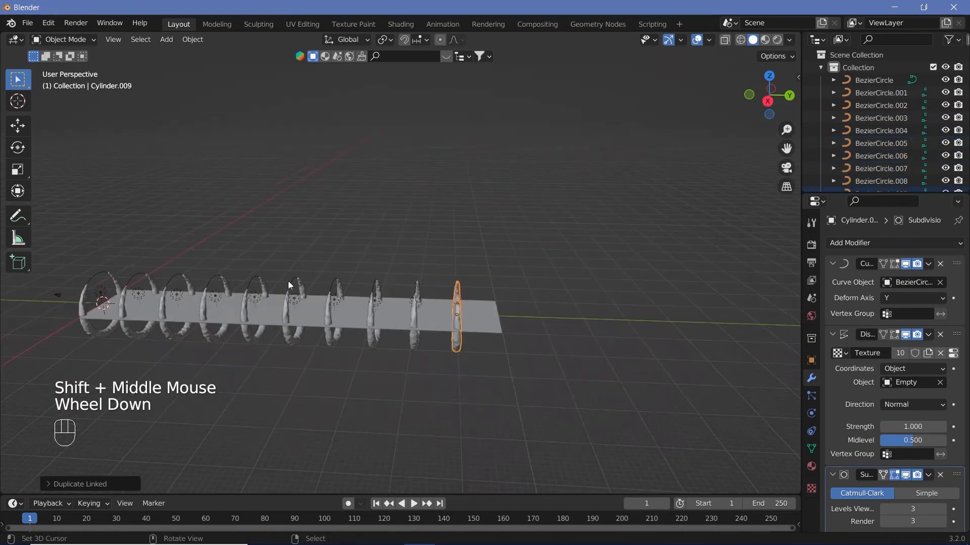
# Select all the rings, their lights and the plane, leaving out the camera, and move them to a new collection named rings.
pyautogui.moveTo(282, 284); pyautogui.dragTo(318, 278, button='middle')
pyautogui.press('b')
pyautogui.moveTo(123, 264); pyautogui.dragTo(496, 337)
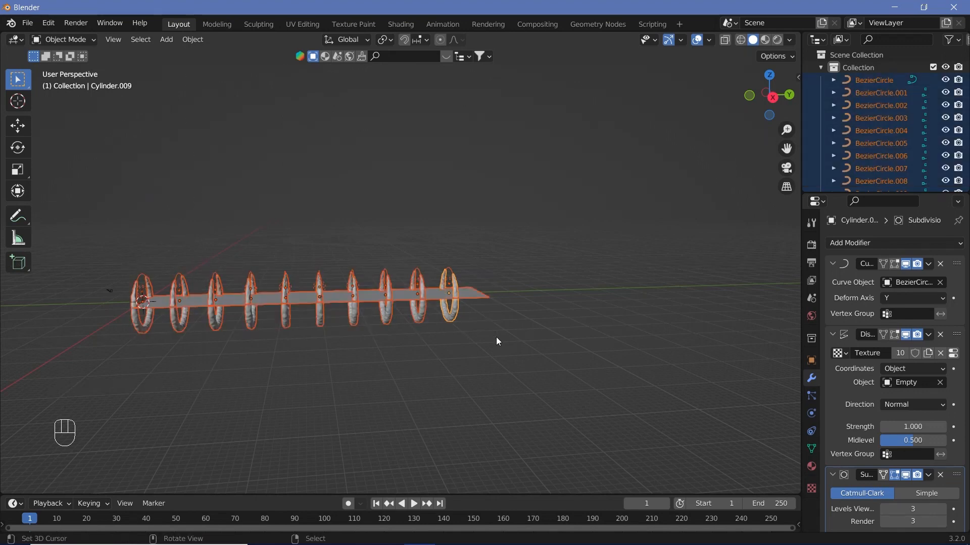
pyautogui.moveTo(496, 337); pyautogui.dragTo(478, 324, button='middle')
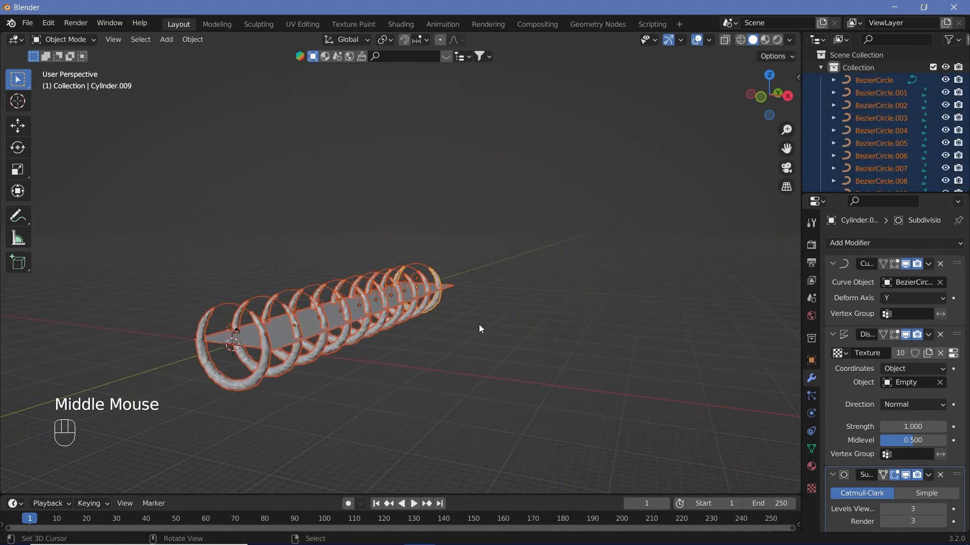
pyautogui.press('m')
pyautogui.click(478, 325)
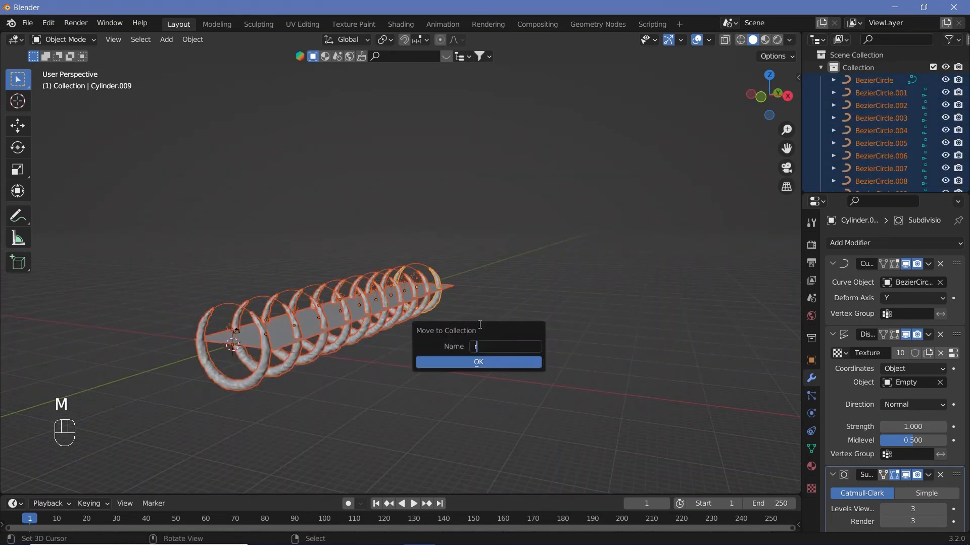
pyautogui.press('Return')
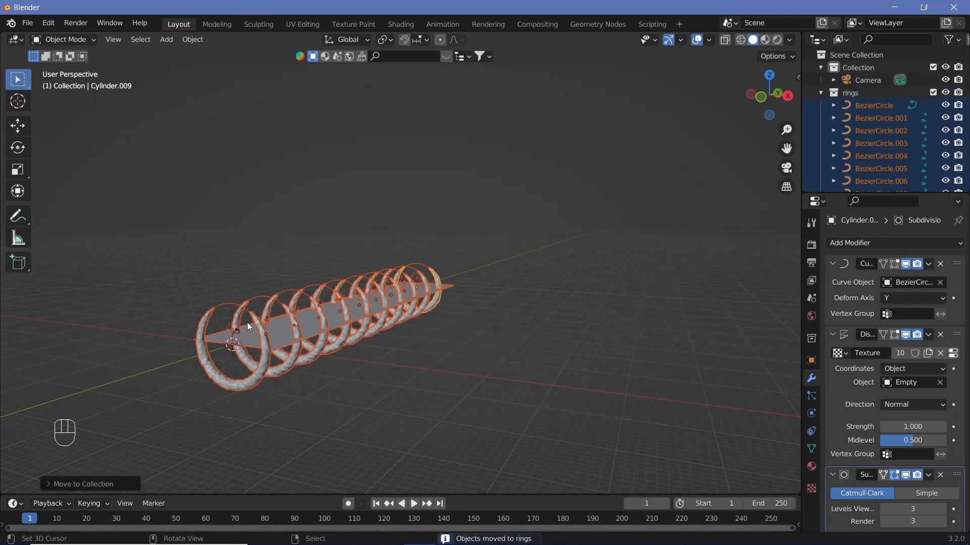
# Shorten the second ring's cylinder by scaling it to about 0.8 along the Z axis.
pyautogui.rightClick(261, 331)
pyautogui.scroll(3, 265, 330)
pyautogui.keyDown('shift'); pyautogui.moveTo(265, 330); pyautogui.dragTo(393, 298, button='middle'); pyautogui.keyUp('shift')
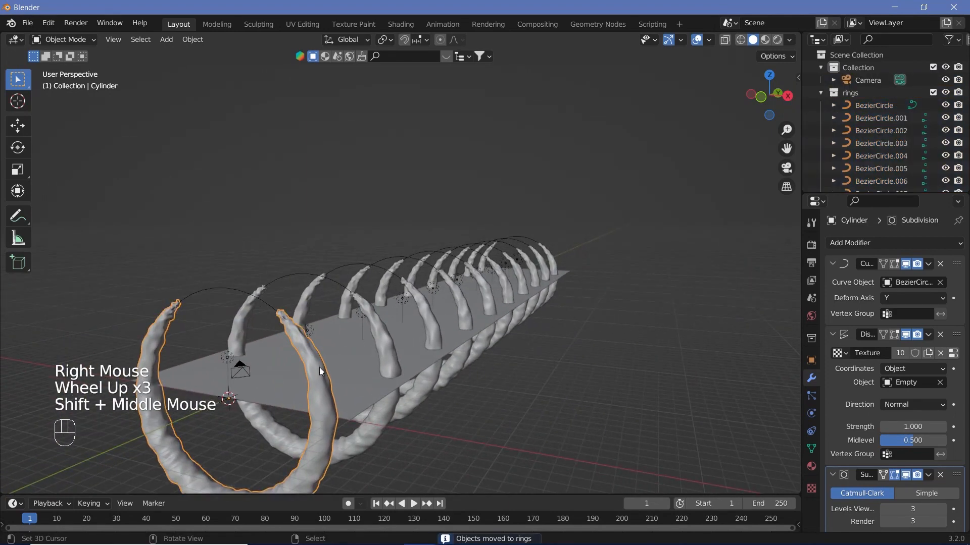
pyautogui.rightClick(381, 328)
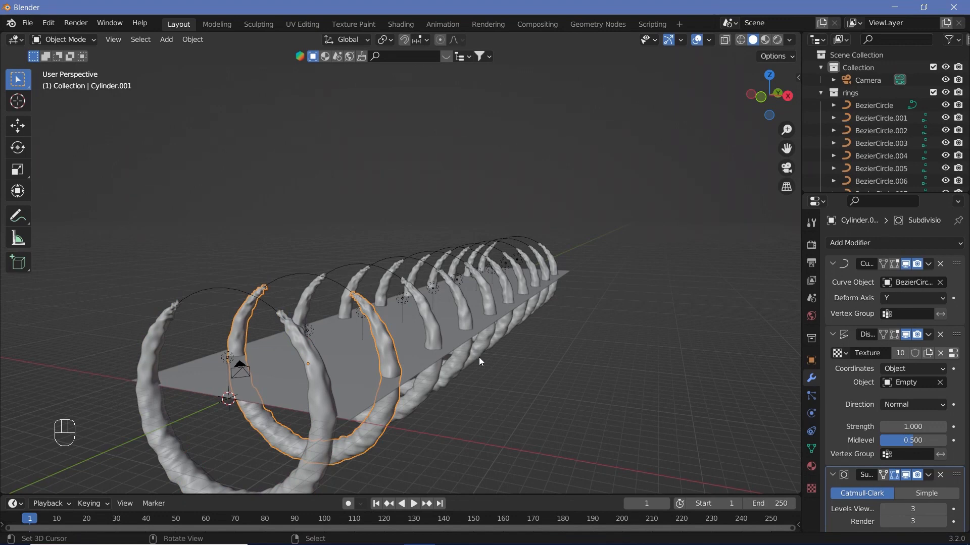
pyautogui.press('s')
pyautogui.press('z')
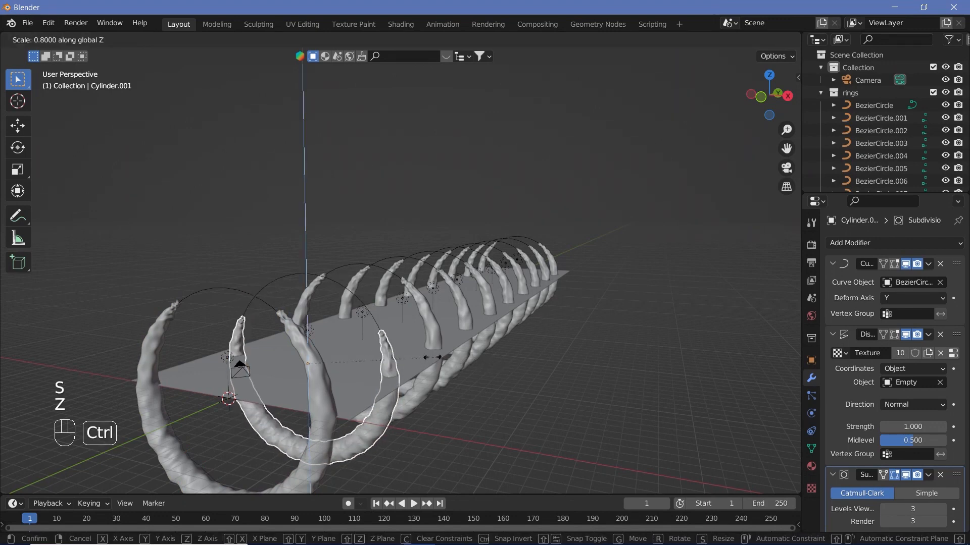
pyautogui.keyDown('shift'); pyautogui.click(505, 336); pyautogui.keyUp('shift')
# Shorten the third ring's cylinder by scaling it down along the Z axis.
pyautogui.rightClick(505, 336)
pyautogui.press('s')
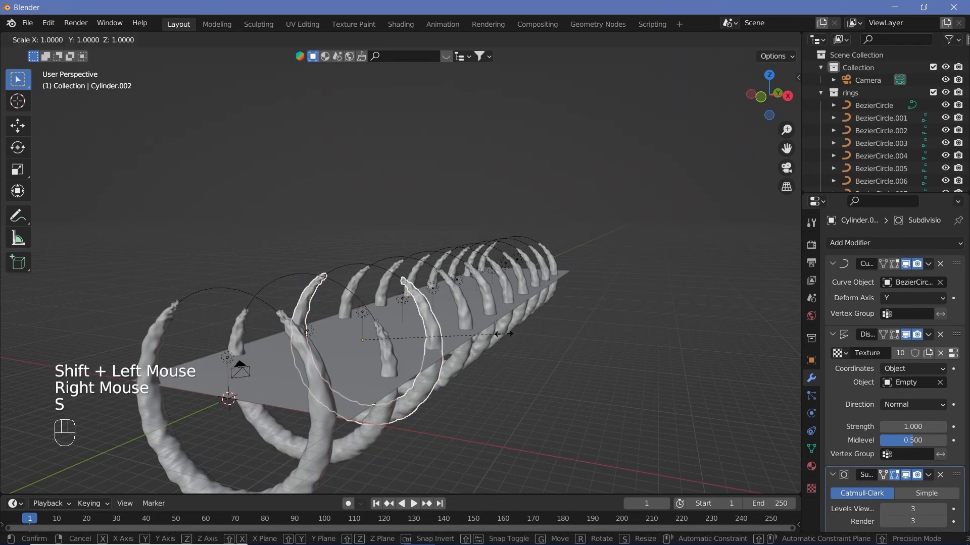
pyautogui.press('z')
pyautogui.keyDown('shift'); pyautogui.click(520, 326); pyautogui.keyUp('shift')
# Shorten the cylinders of the remaining rings by scaling them down by varying amounts along the Z axis.
pyautogui.rightClick(538, 315)
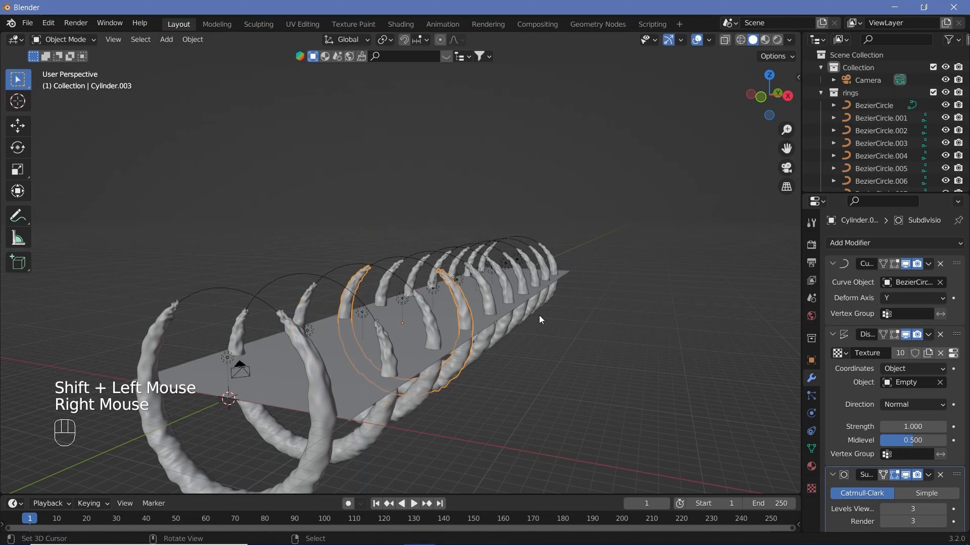
pyautogui.scroll(-1, 489, 300)
pyautogui.moveTo(489, 300); pyautogui.dragTo(501, 329, button='middle')
pyautogui.scroll(2, 501, 329)
pyautogui.press('s')
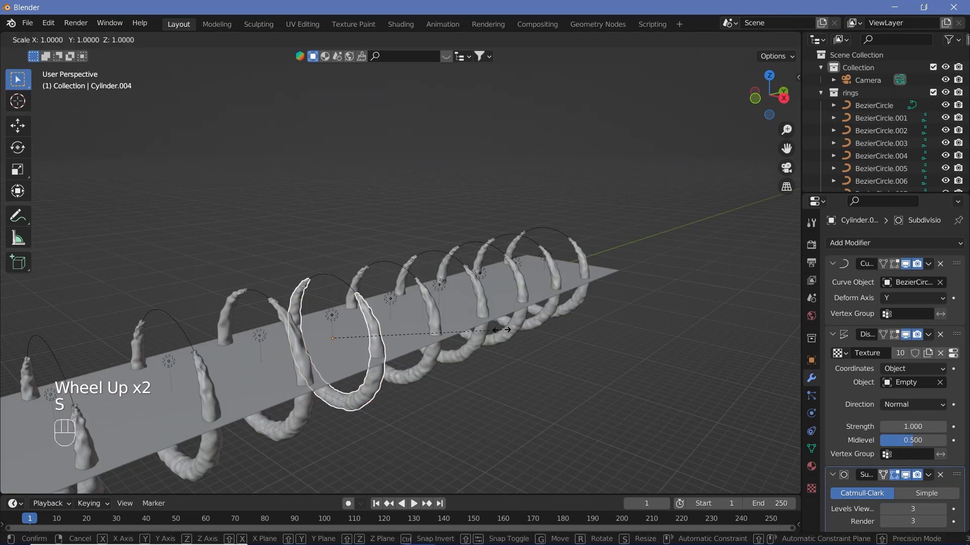
pyautogui.press('z')
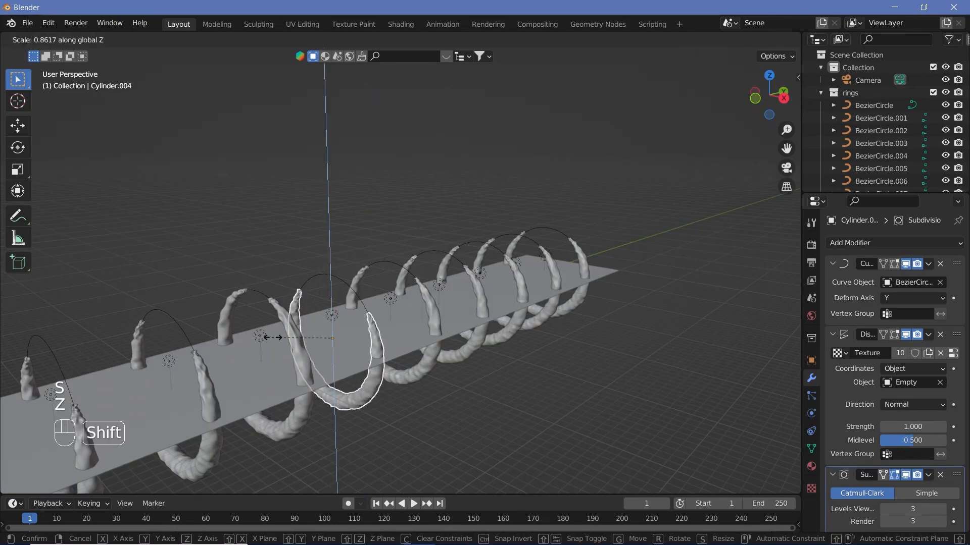
pyautogui.keyDown('shift'); pyautogui.click(363, 335); pyautogui.keyUp('shift')
# Select the camera and clear its location and rotation so it sits at the world origin.
pyautogui.scroll(-2, 432, 314)
pyautogui.moveTo(431, 314); pyautogui.dragTo(440, 284, button='middle')
pyautogui.scroll(1, 407, 287)
pyautogui.keyDown('shift'); pyautogui.moveTo(349, 318); pyautogui.dragTo(361, 295, button='middle'); pyautogui.keyUp('shift')
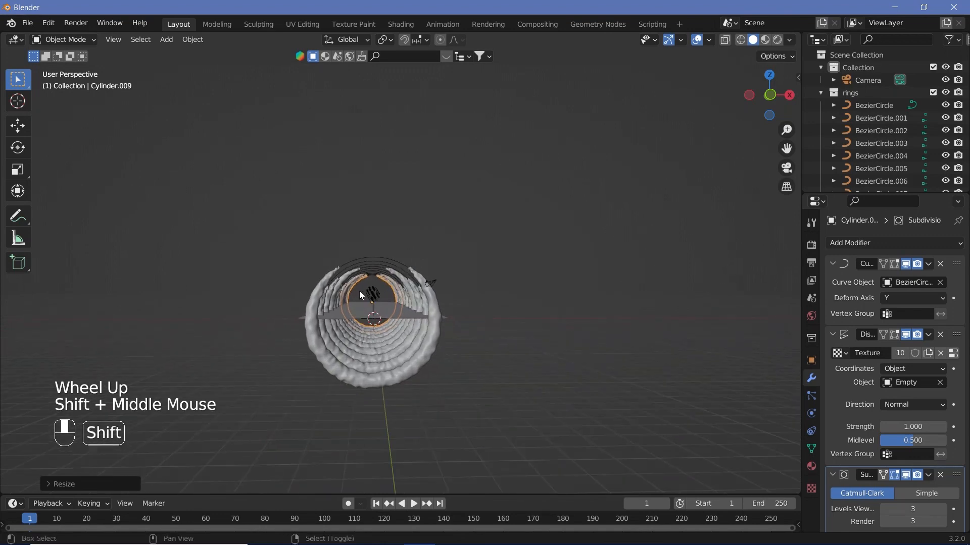
pyautogui.scroll(3, 361, 295)
pyautogui.scroll(-2, 343, 369)
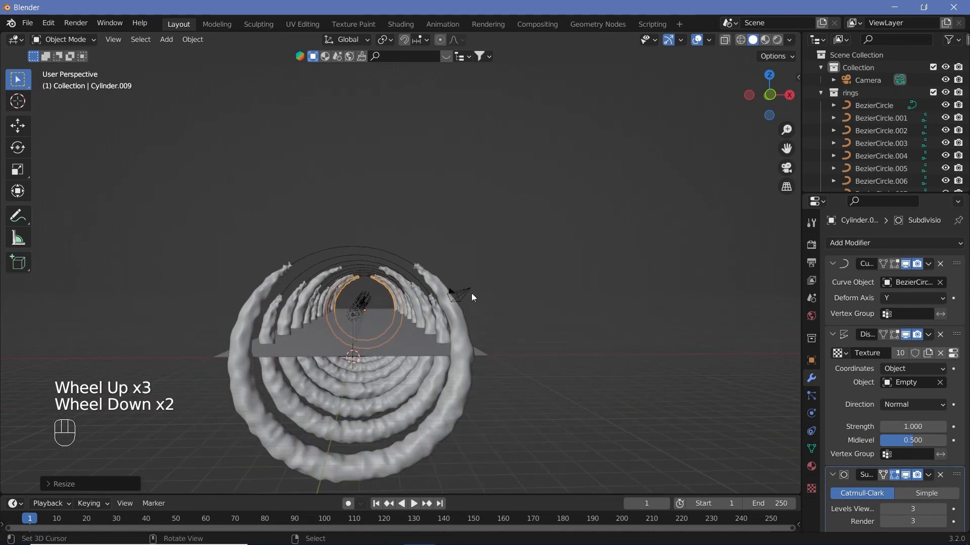
pyautogui.rightClick(468, 292)
pyautogui.moveTo(493, 292); pyautogui.dragTo(456, 326, button='middle')
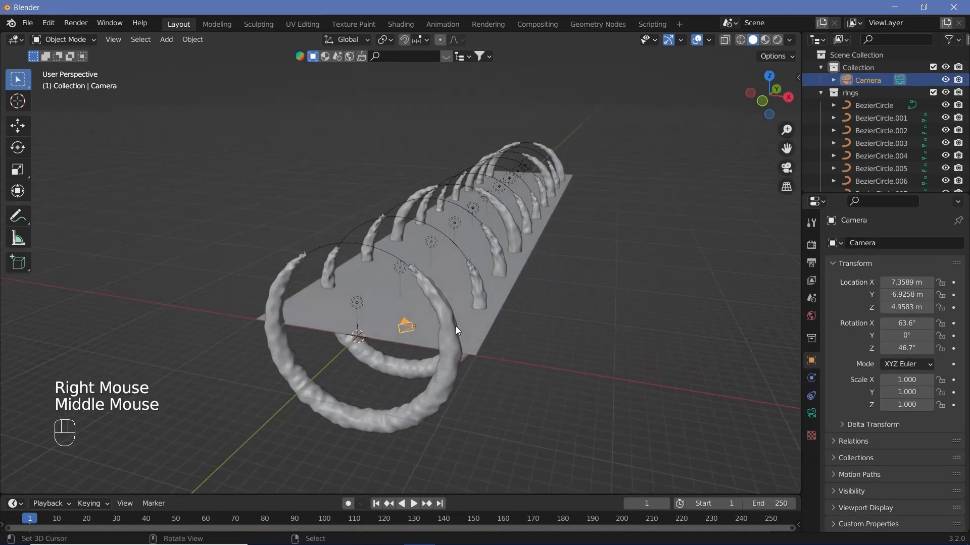
pyautogui.hotkey('alt', 'g')
pyautogui.hotkey('alt', 'r')
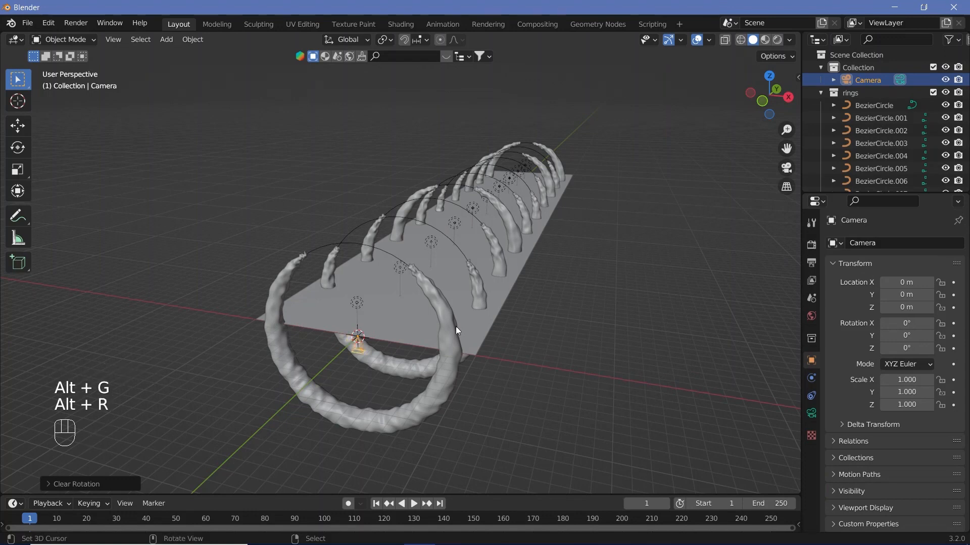
# Rotate the camera 90 degrees about the X axis.
pyautogui.press('r')
pyautogui.press('x')
pyautogui.press('9')
pyautogui.press('0')
pyautogui.press('Return')
# Raise the camera 2 m along the Z axis and look through it down the row of rings.
pyautogui.press('g')
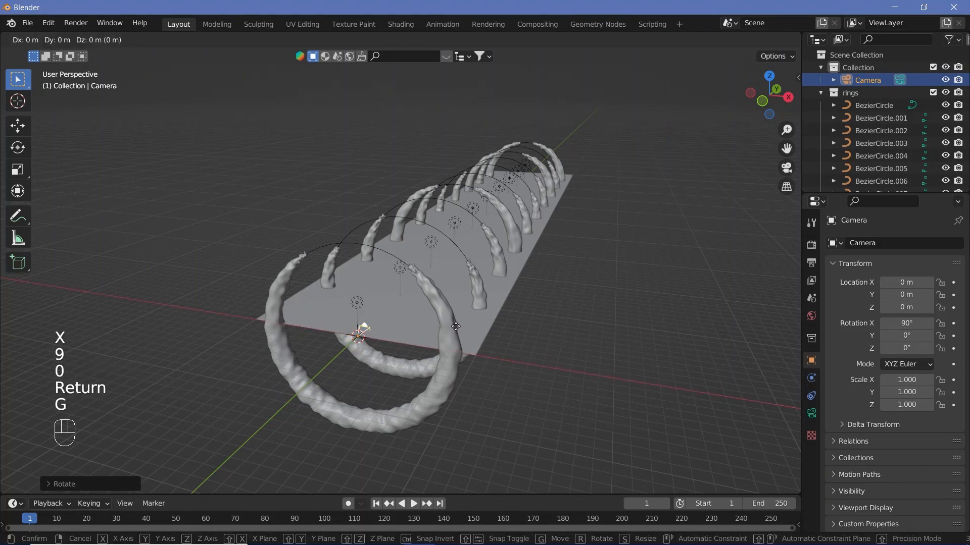
pyautogui.press('z')
pyautogui.press('ctrl')
pyautogui.keyDown('ctrl'); pyautogui.click(453, 304); pyautogui.keyUp('ctrl')
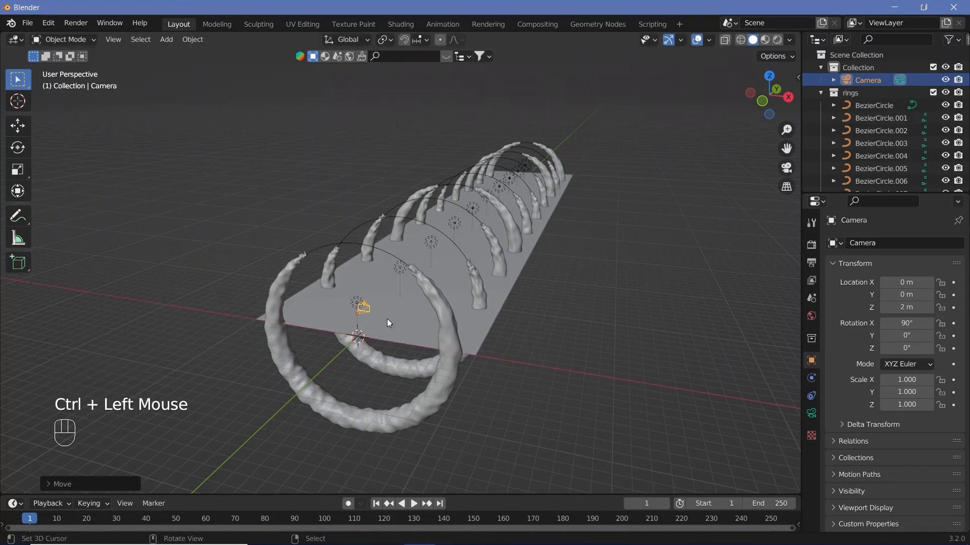
pyautogui.moveTo(387, 322); pyautogui.dragTo(398, 298, button='middle')
pyautogui.press('KP_0')
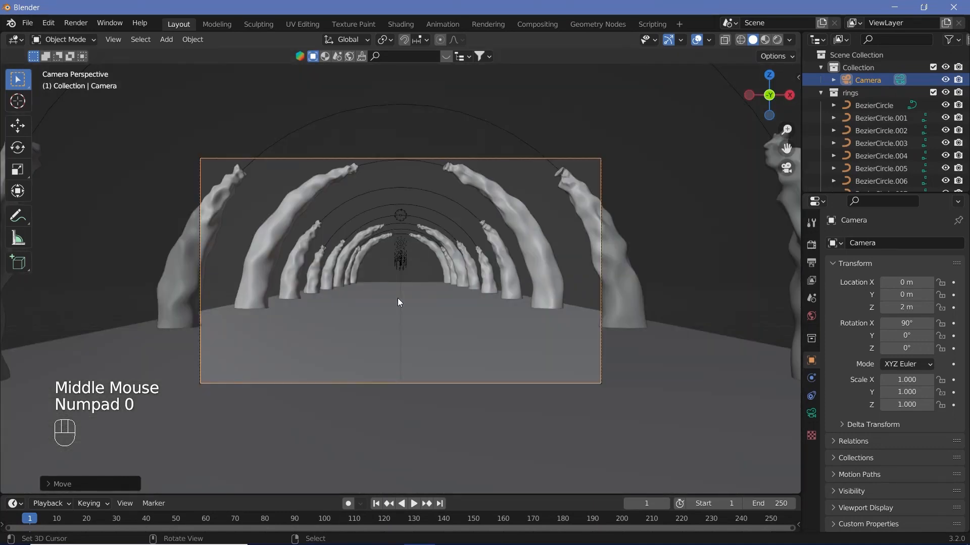
# Set the camera's focal length to 25 mm.
pyautogui.click(812, 414)
pyautogui.doubleClick(916, 300)
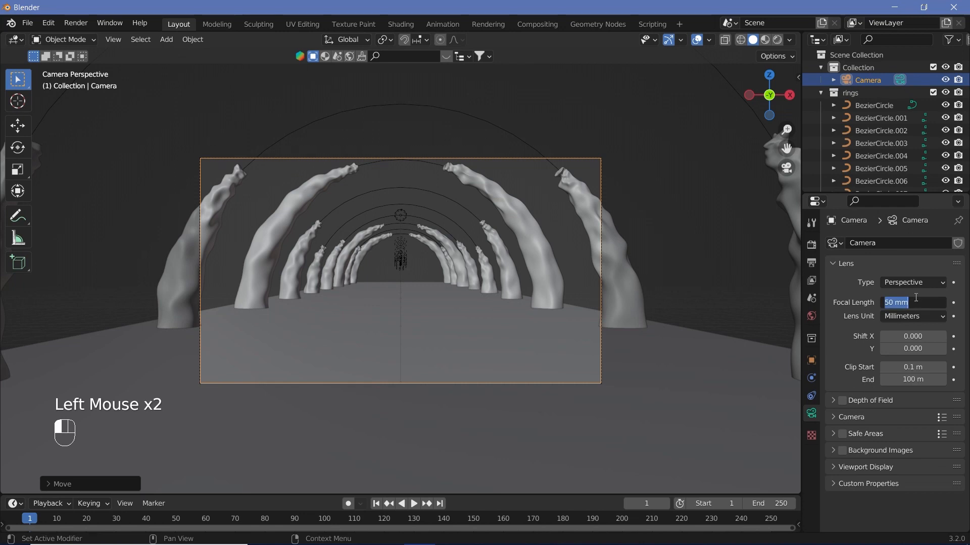
pyautogui.write('25')
pyautogui.press('Return')
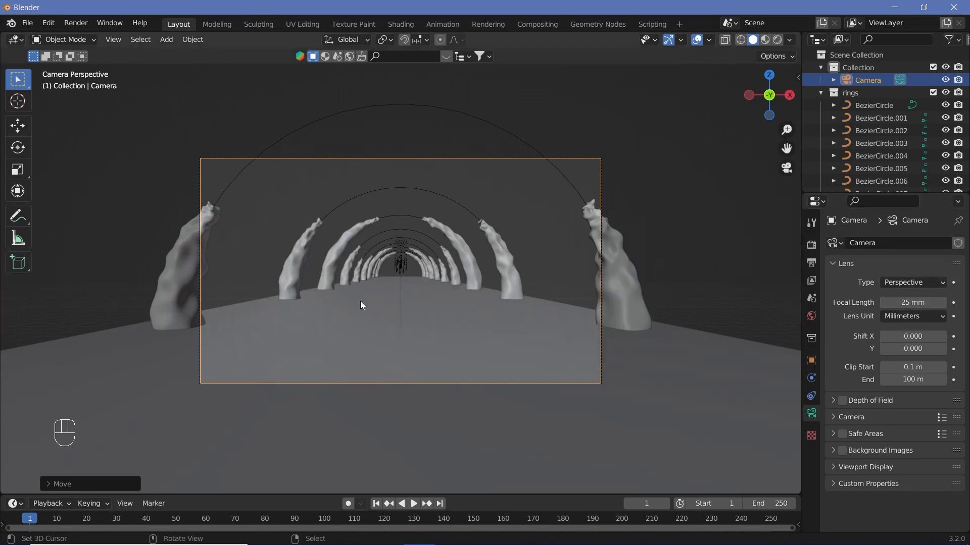
# Lower the camera by 1 m along the Z axis.
pyautogui.press('g')
pyautogui.press('z')
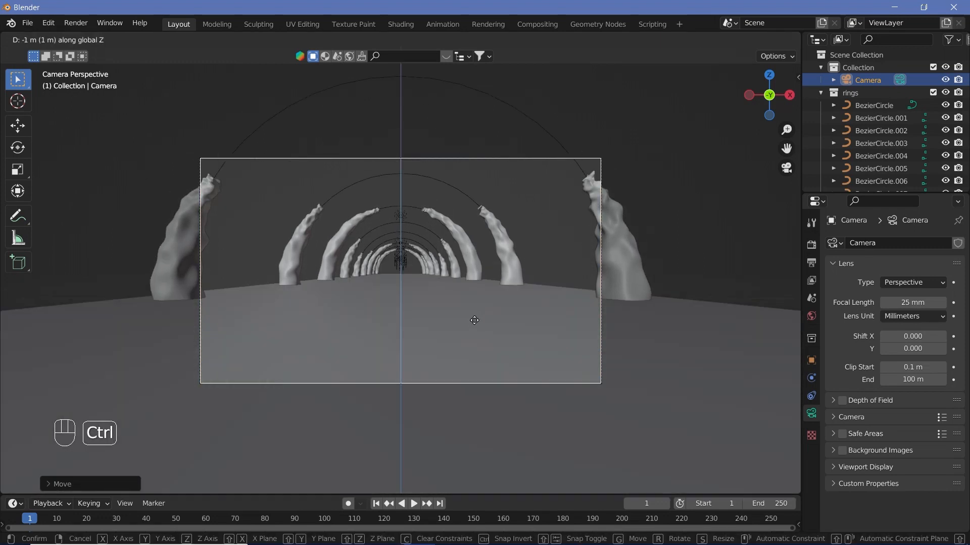
pyautogui.click(474, 320)
# Raise the camera's passepartout opacity to 1.000 so everything outside the frame is black.
pyautogui.click(837, 465)
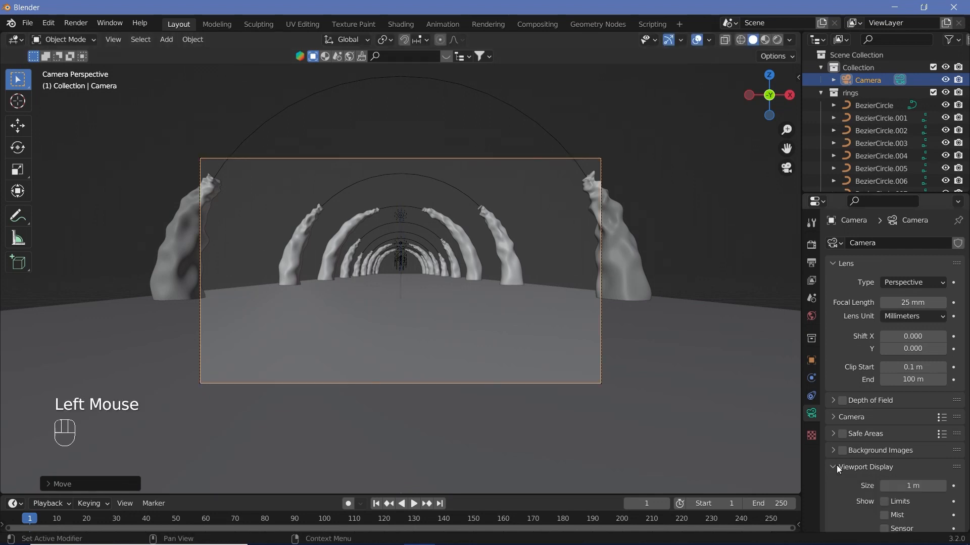
pyautogui.scroll(-2, 848, 468)
pyautogui.moveTo(938, 488); pyautogui.dragTo(965, 488)
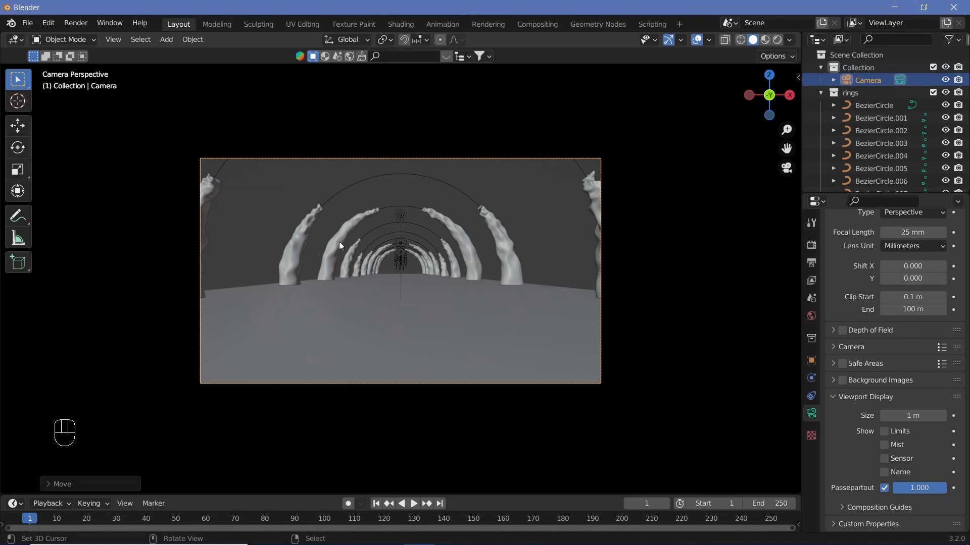
# Widen the floor plane by scaling it by a factor of 6 along the X axis.
pyautogui.rightClick(398, 307)
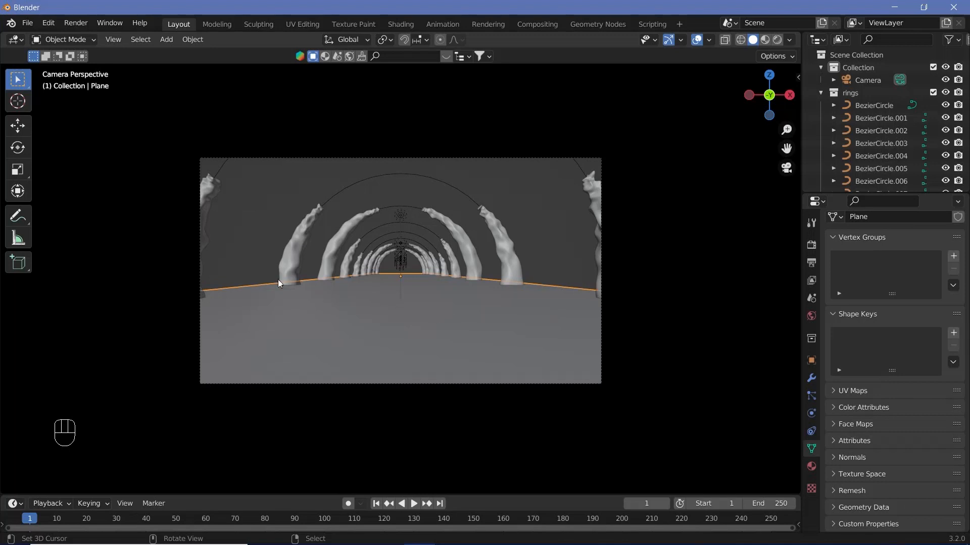
pyautogui.press('s')
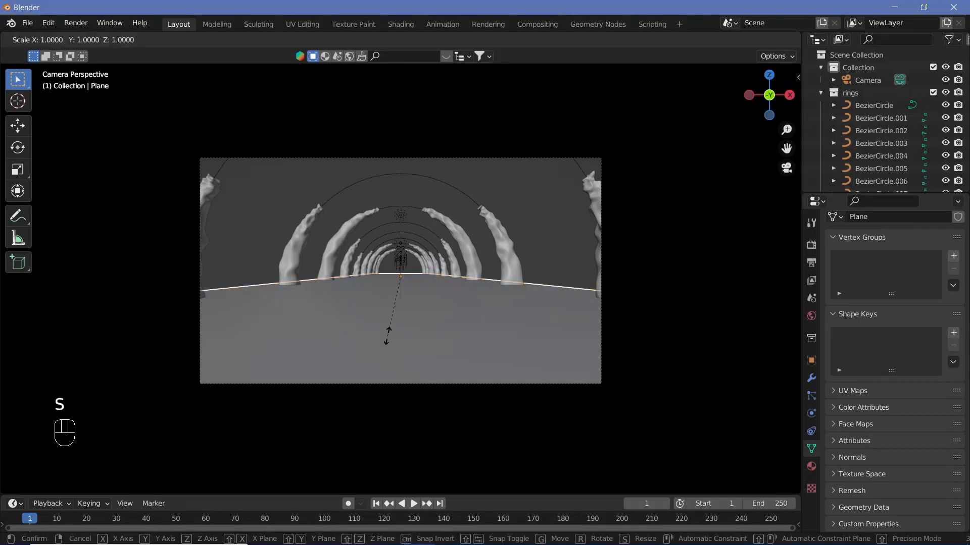
pyautogui.press('x')
pyautogui.press('ctrl')
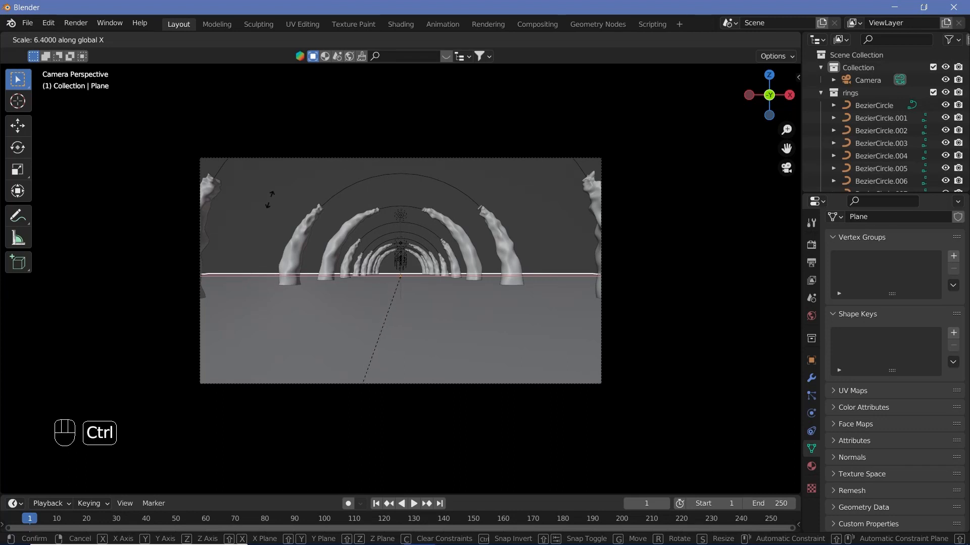
pyautogui.write('6')
pyautogui.press('Return')
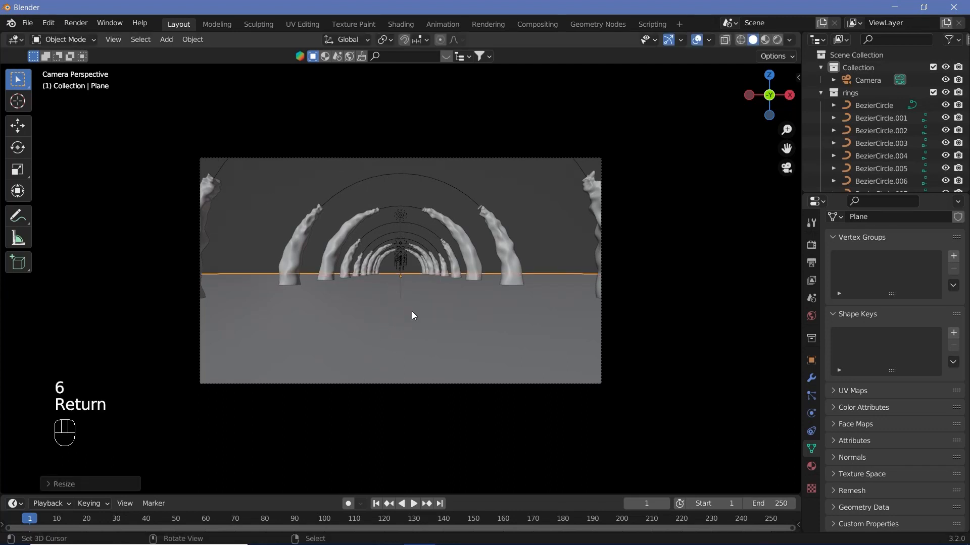
# Add a collection instance of rings and move it along the Y axis until its plane meets the far edge of the original.
pyautogui.press('KP_0')
pyautogui.scroll(3, 544, 253)
pyautogui.scroll(-2, 544, 252)
pyautogui.scroll(2, 544, 253)
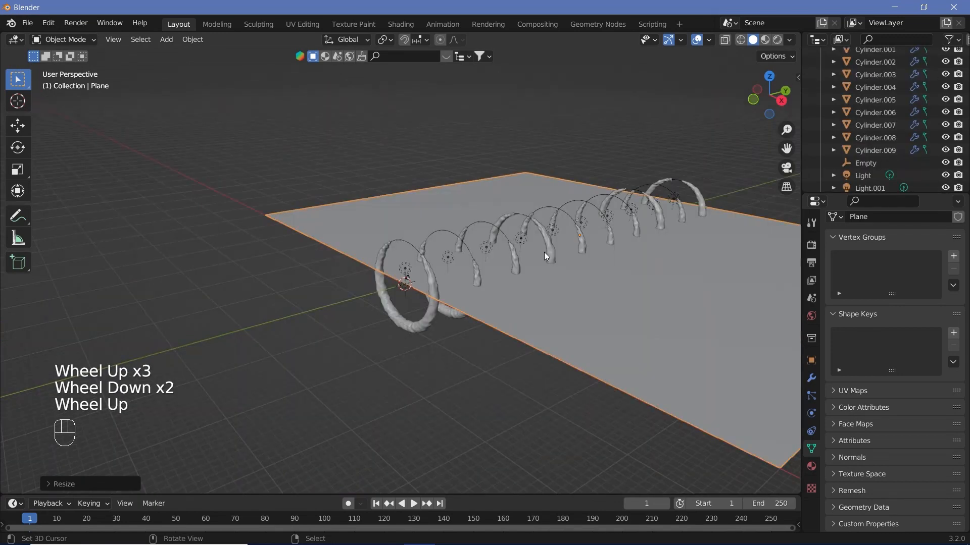
pyautogui.keyDown('shift'); pyautogui.moveTo(511, 239); pyautogui.dragTo(326, 261, button='middle'); pyautogui.keyUp('shift')
pyautogui.scroll(-2, 474, 271)
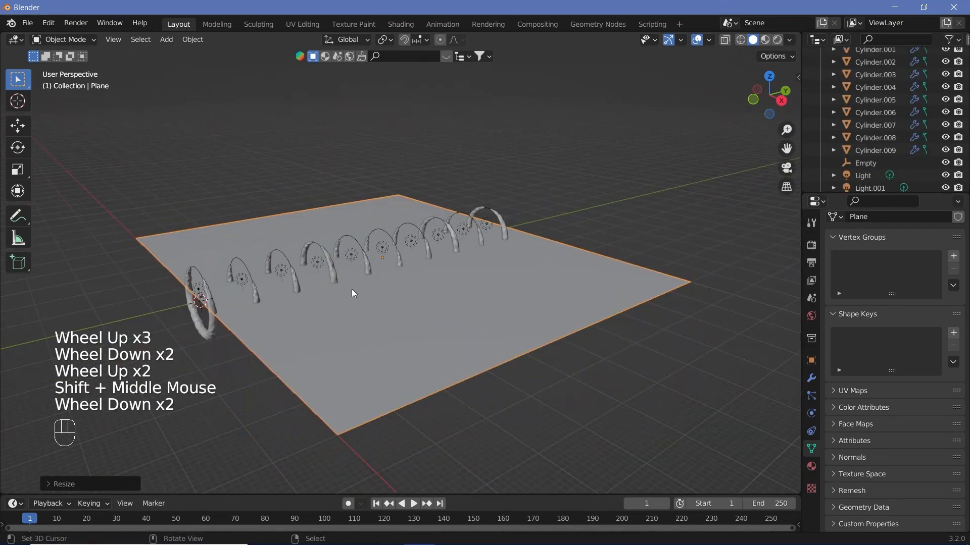
pyautogui.scroll(-2, 351, 293)
pyautogui.moveTo(310, 307); pyautogui.dragTo(304, 311, button='middle')
pyautogui.hotkey('shift', 'a')
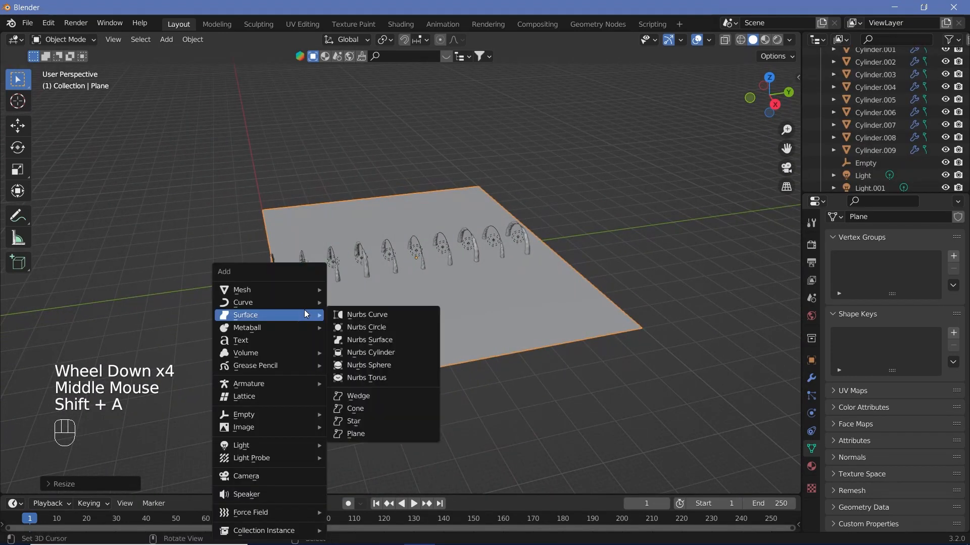
pyautogui.moveTo(265, 531)
pyautogui.click(354, 532)
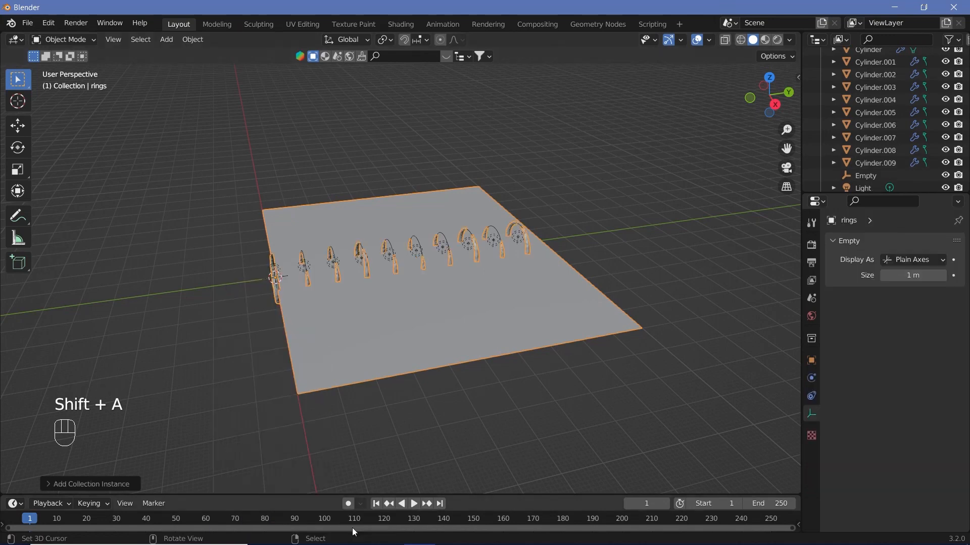
pyautogui.press('g')
pyautogui.press('y')
pyautogui.press('ctrl')
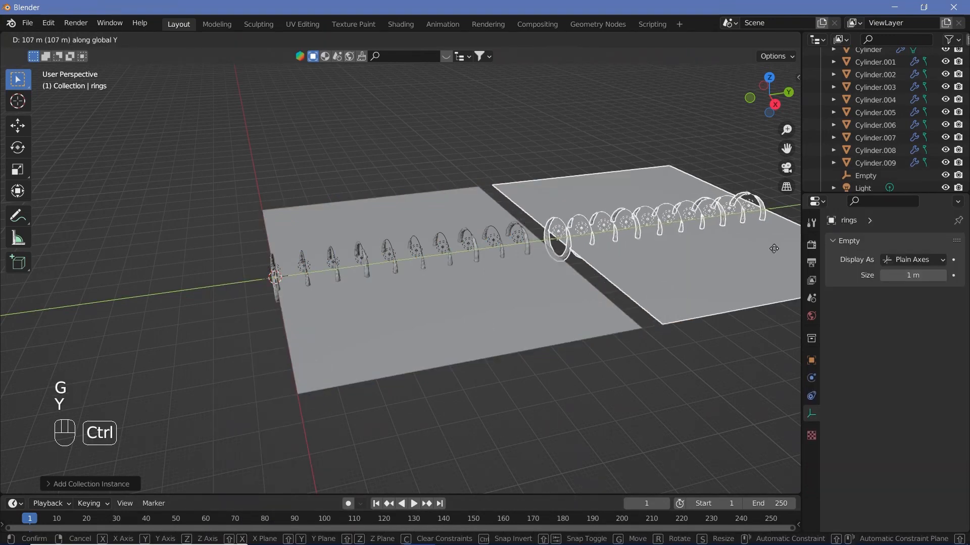
pyautogui.keyDown('ctrl'); pyautogui.click(743, 250); pyautogui.keyUp('ctrl')
# Add a second rings collection instance, move it along Y to continue past the first instance, and check the corridor through the camera.
pyautogui.keyDown('shift'); pyautogui.moveTo(742, 250); pyautogui.dragTo(365, 277, button='middle'); pyautogui.keyUp('shift')
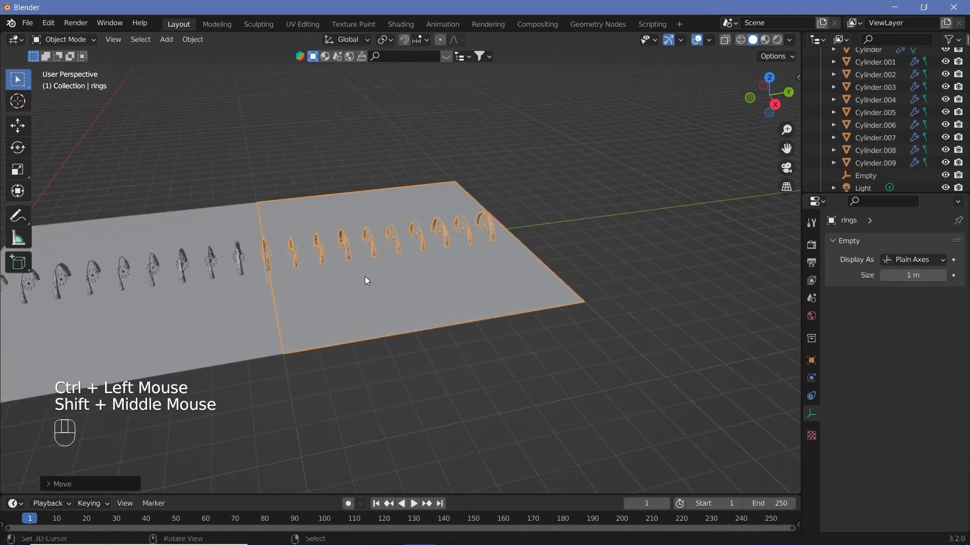
pyautogui.hotkey('shift', 'a')
pyautogui.moveTo(359, 293)
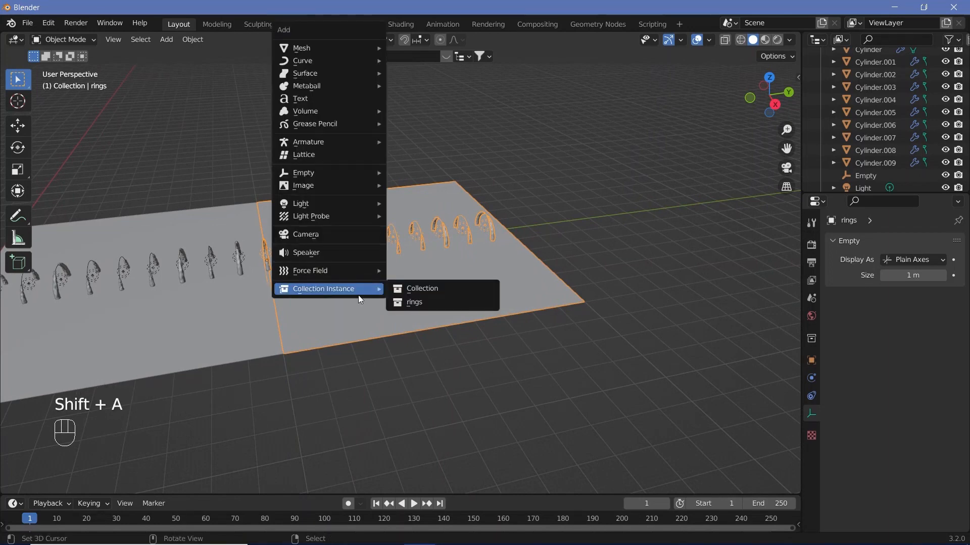
pyautogui.click(416, 309)
pyautogui.press('g')
pyautogui.press('y')
pyautogui.keyDown('ctrl'); pyautogui.click(372, 270); pyautogui.keyUp('ctrl')
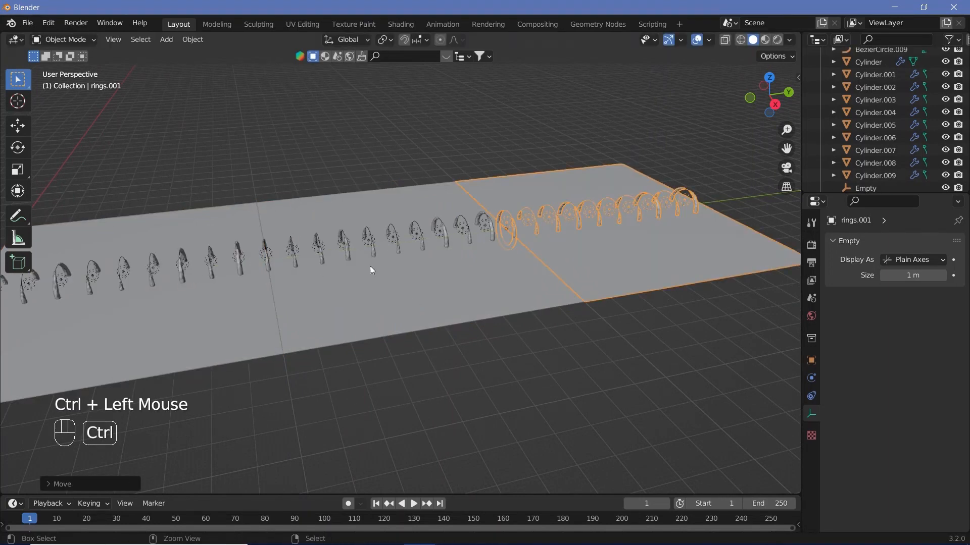
pyautogui.scroll(-2, 302, 256)
pyautogui.keyDown('shift'); pyautogui.moveTo(567, 276); pyautogui.dragTo(286, 291, button='middle'); pyautogui.keyUp('shift')
pyautogui.press('KP_0')
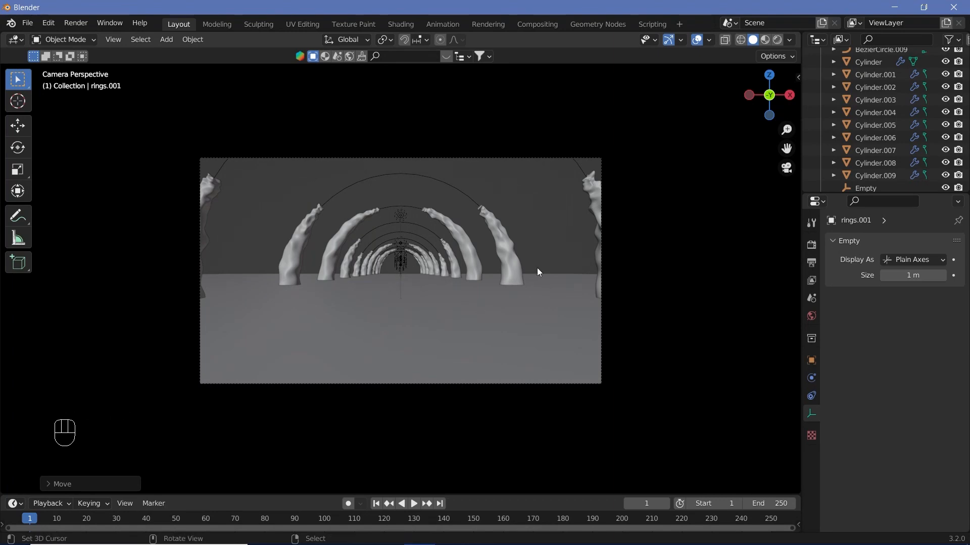
# Select the camera, switch to top view with a taller timeline, and insert a Location keyframe at frame 0.
pyautogui.press('KP_0')
pyautogui.moveTo(537, 271); pyautogui.dragTo(268, 331, button='middle')
pyautogui.scroll(2, 227, 288)
pyautogui.scroll(1, 268, 331)
pyautogui.rightClick(267, 331)
pyautogui.rightClick(268, 331)
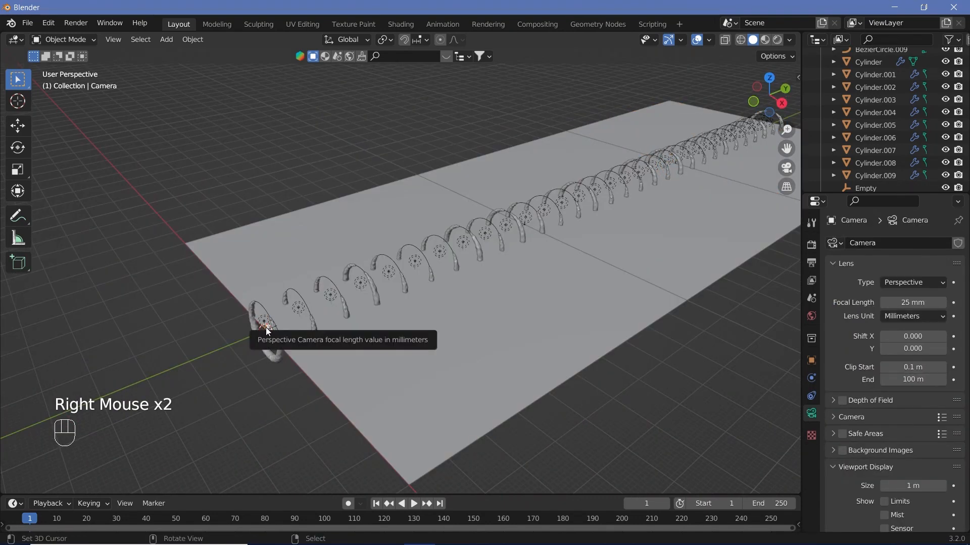
pyautogui.press('KP_7')
pyautogui.moveTo(386, 320); pyautogui.dragTo(459, 448)
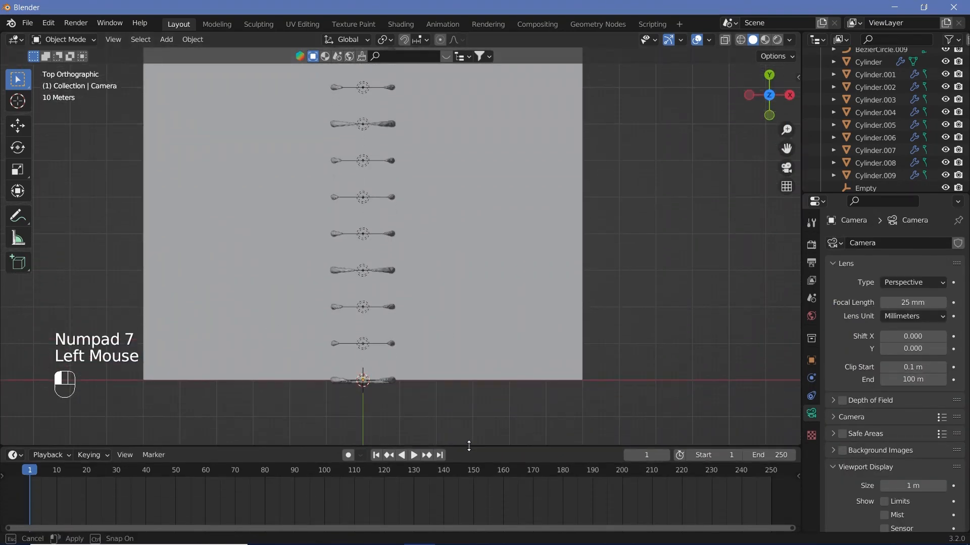
pyautogui.press('Left')
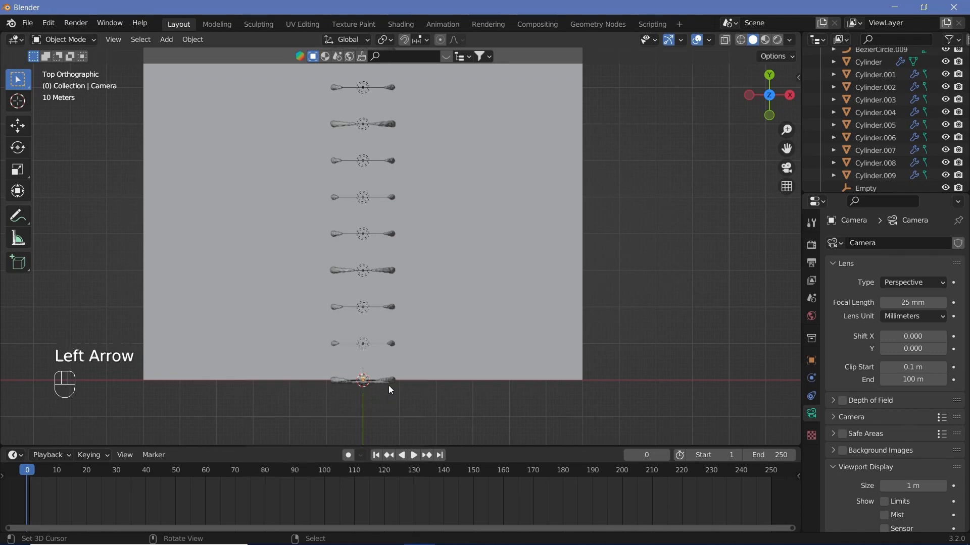
pyautogui.press('i')
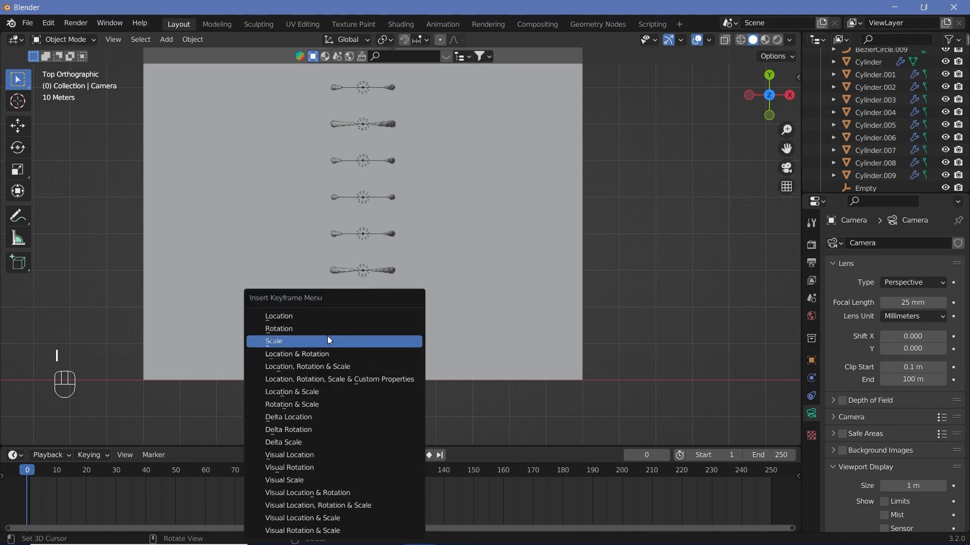
pyautogui.click(321, 319)
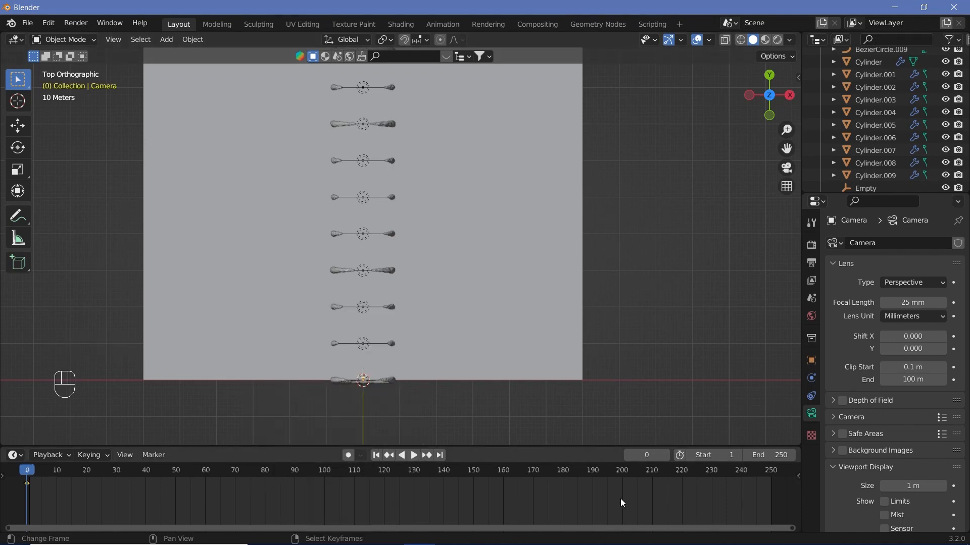
# Set the animation's end frame to 300.
pyautogui.scroll(-3, 621, 499)
pyautogui.moveTo(666, 483); pyautogui.dragTo(491, 510, button='middle')
pyautogui.click(772, 455)
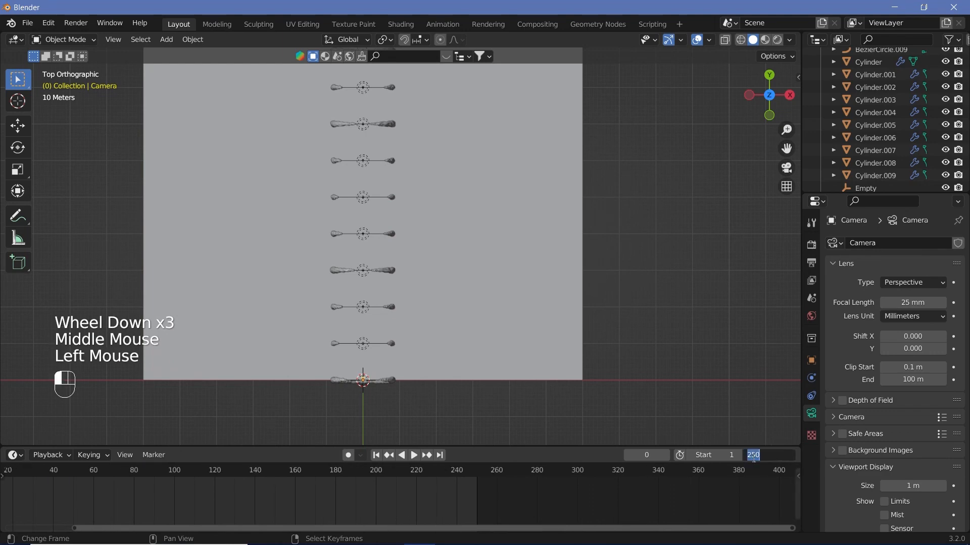
pyautogui.write('300')
pyautogui.press('Return')
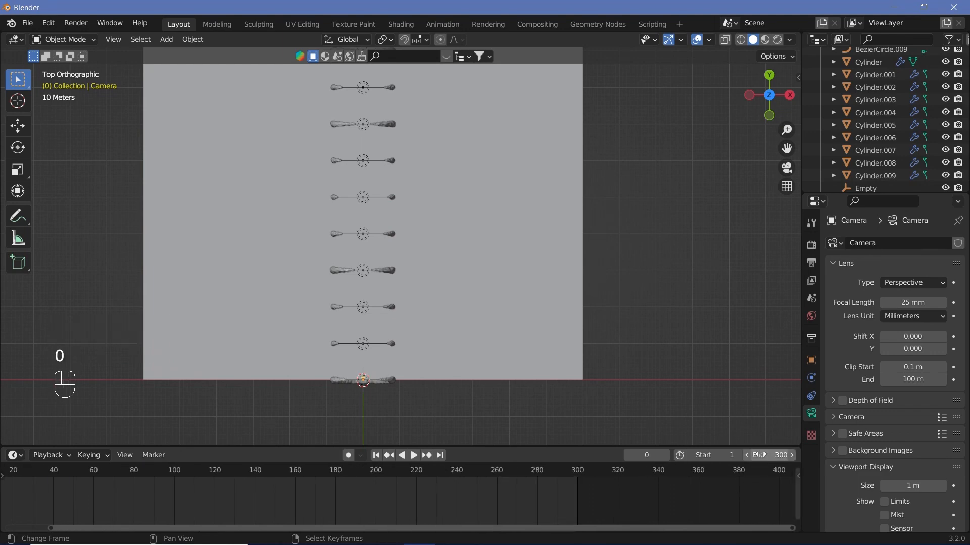
# At frame 300, move the camera 100 m along the Y axis and insert a Location keyframe.
pyautogui.click(579, 474)
pyautogui.press('Left')
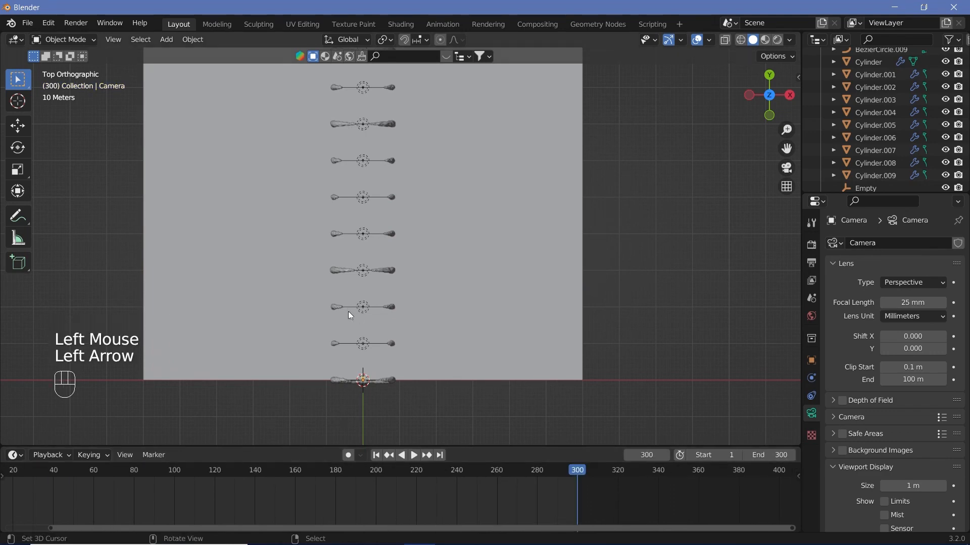
pyautogui.scroll(-2, 347, 311)
pyautogui.keyDown('shift'); pyautogui.moveTo(437, 285); pyautogui.dragTo(431, 314, button='middle'); pyautogui.keyUp('shift')
pyautogui.press('g')
pyautogui.press('y')
pyautogui.press('ctrl')
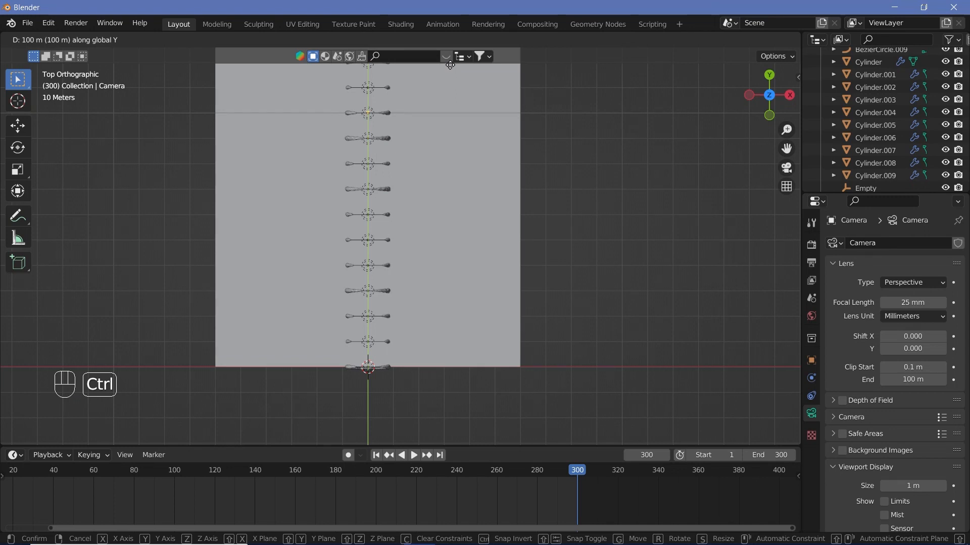
pyautogui.keyDown('ctrl'); pyautogui.click(450, 64); pyautogui.keyUp('ctrl')
pyautogui.press('i')
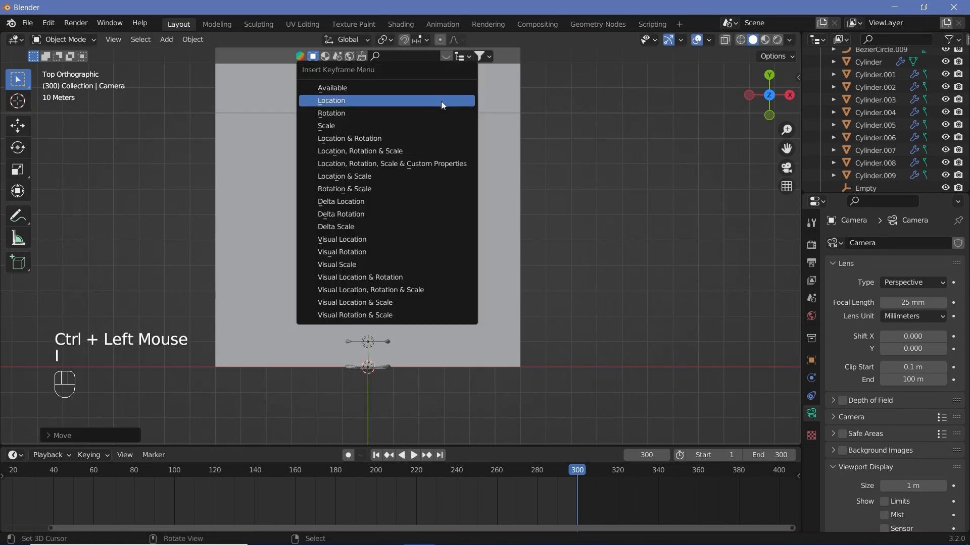
pyautogui.click(441, 101)
# Set the interpolation of all the camera's keyframes to Linear.
pyautogui.keyDown('shift'); pyautogui.moveTo(387, 486); pyautogui.dragTo(546, 485, button='middle'); pyautogui.keyUp('shift')
pyautogui.scroll(-1, 485, 523)
pyautogui.moveTo(497, 530); pyautogui.dragTo(497, 544, button='middle')
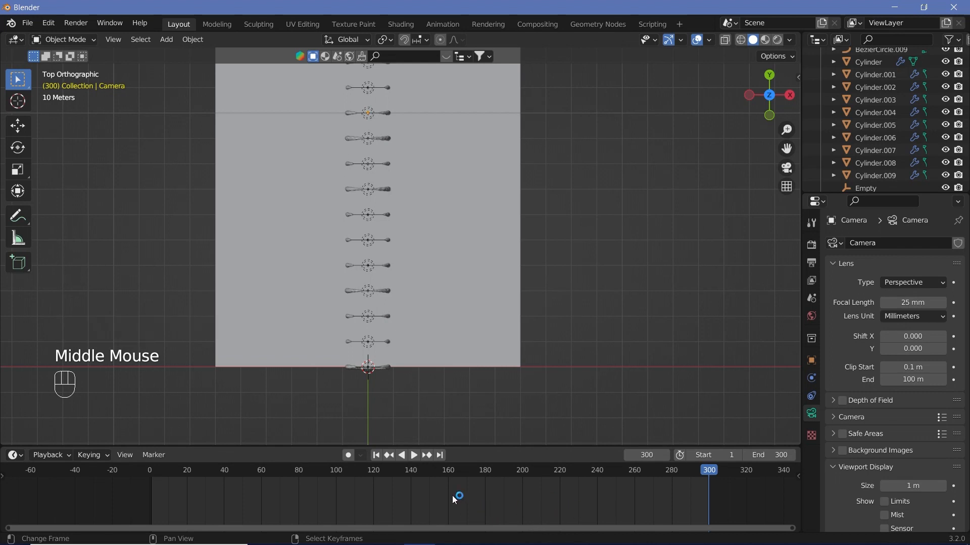
pyautogui.moveTo(452, 495); pyautogui.dragTo(462, 475, button='middle')
pyautogui.press('a')
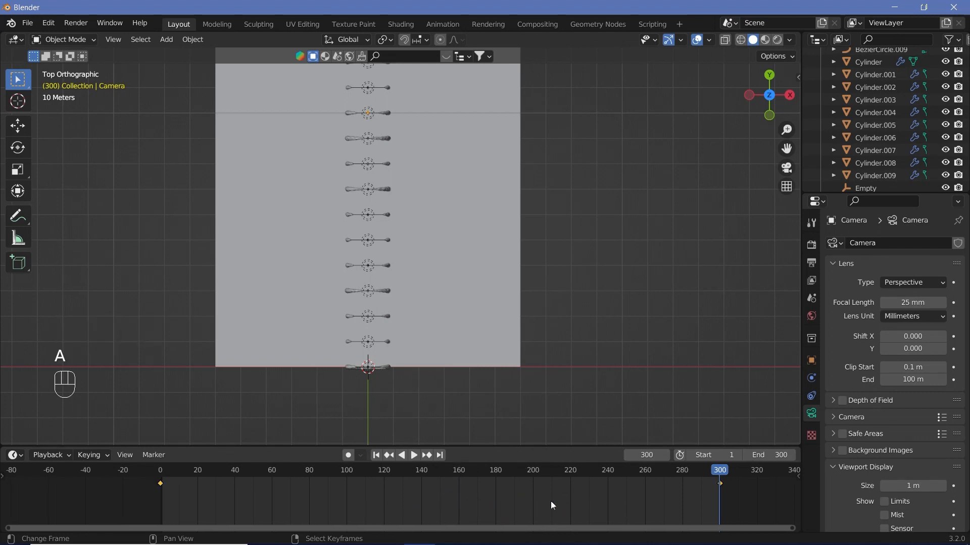
pyautogui.press('t')
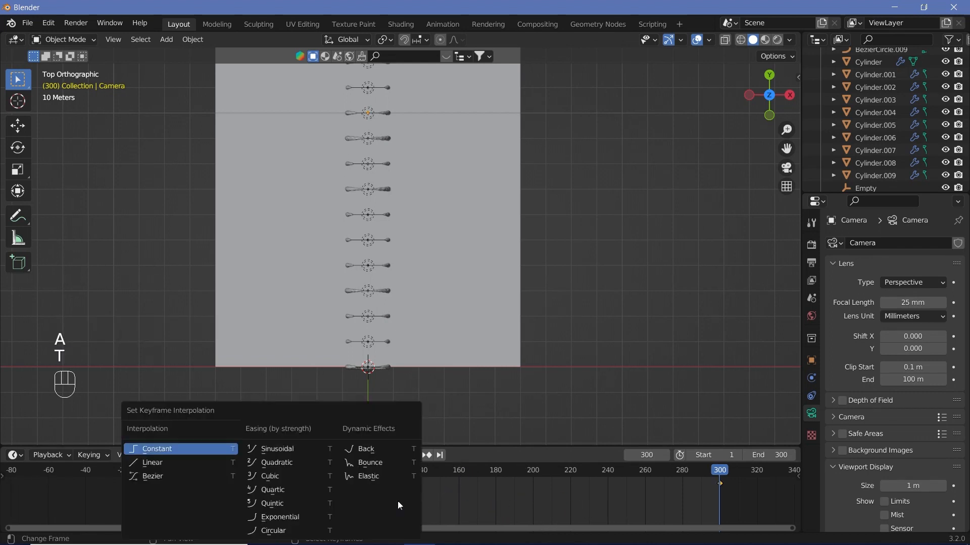
pyautogui.click(199, 461)
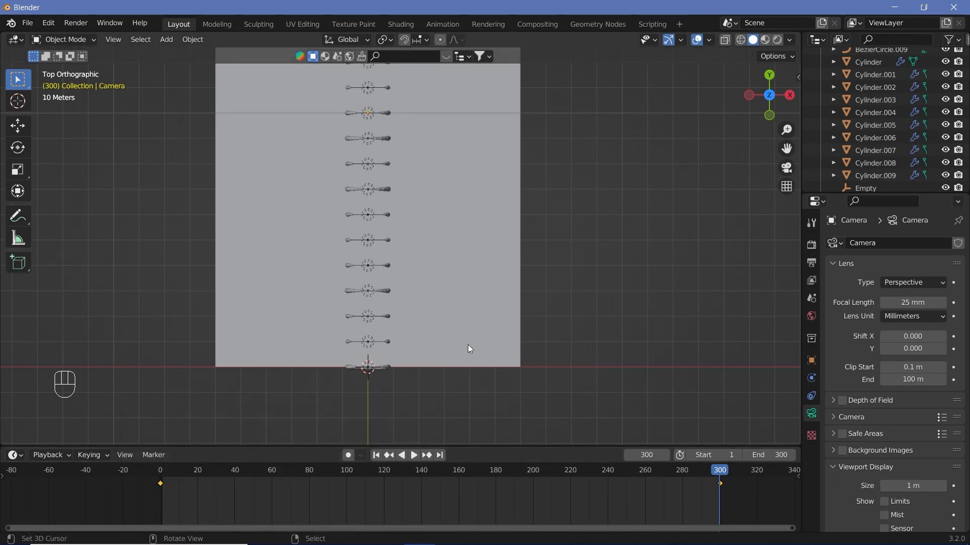
# Play the corridor animation through the camera view and return to frame 0.
pyautogui.press('KP_0')
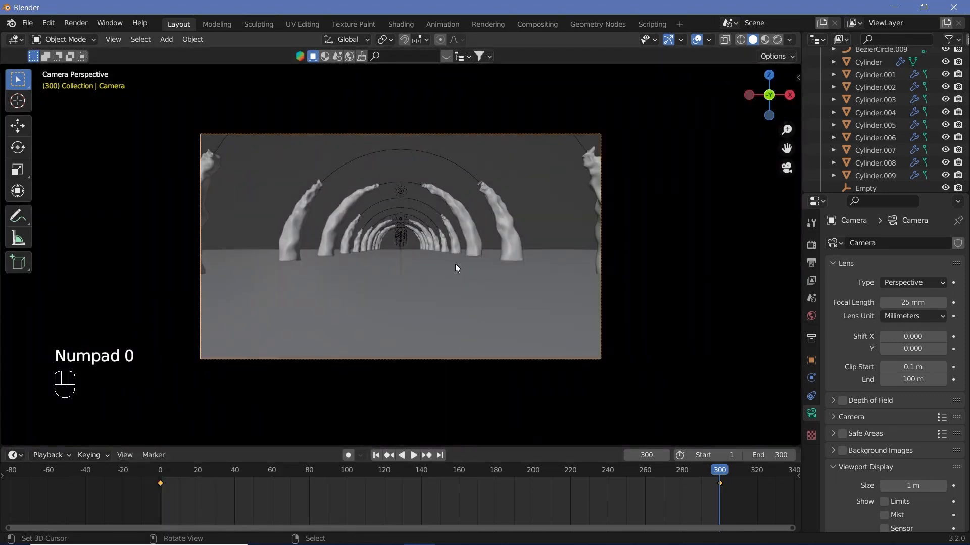
pyautogui.hotkey('shift', 'space')
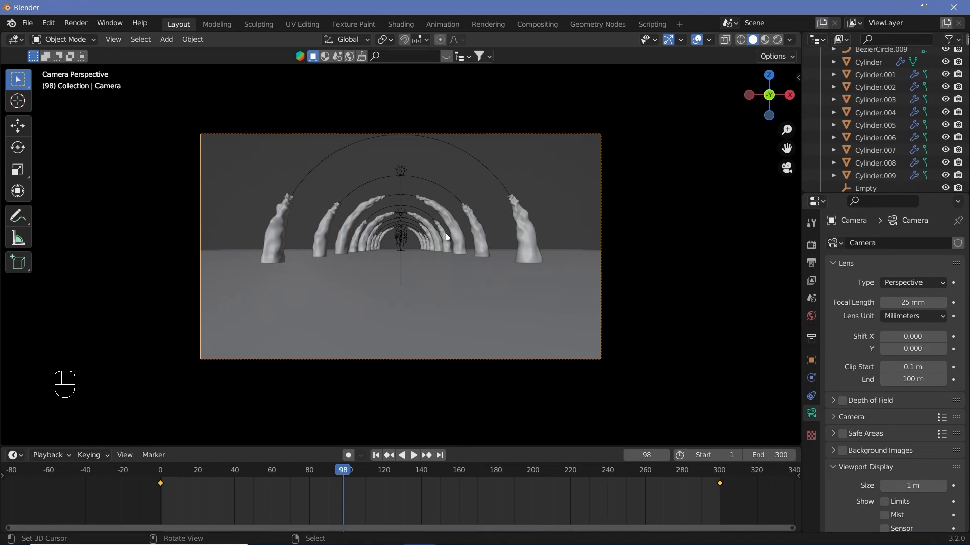
pyautogui.click(160, 474)
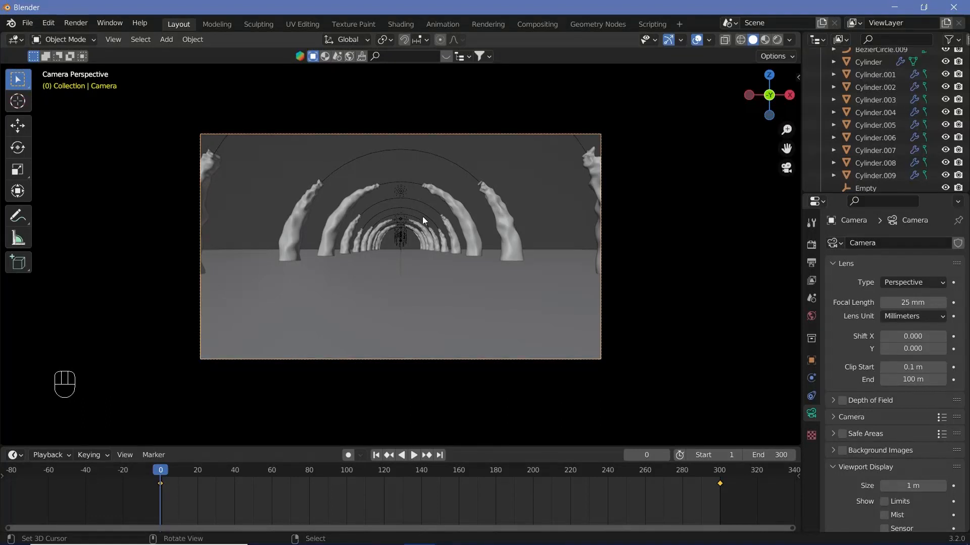
# Add a Bezier circle and rotate it 90 degrees about the X axis.
pyautogui.hotkey('shift', 'a')
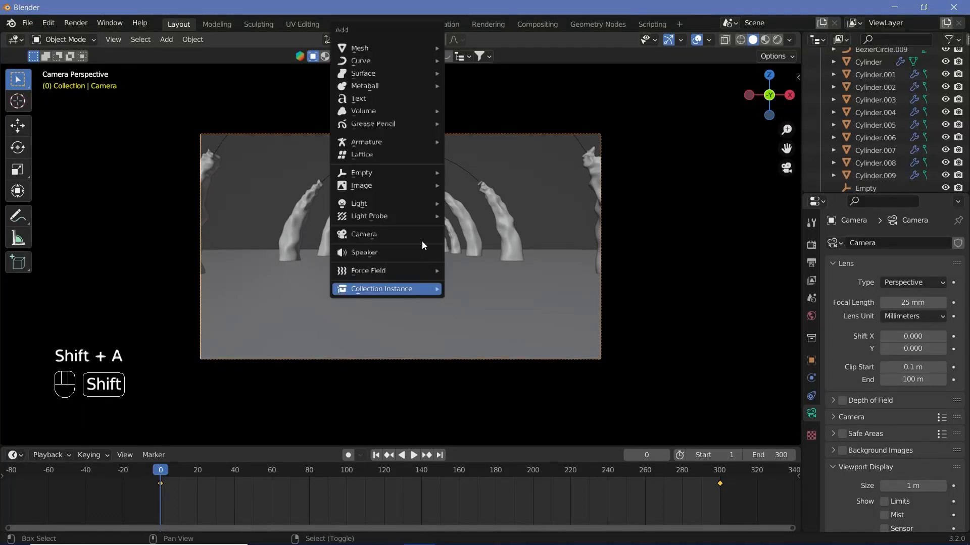
pyautogui.moveTo(403, 60)
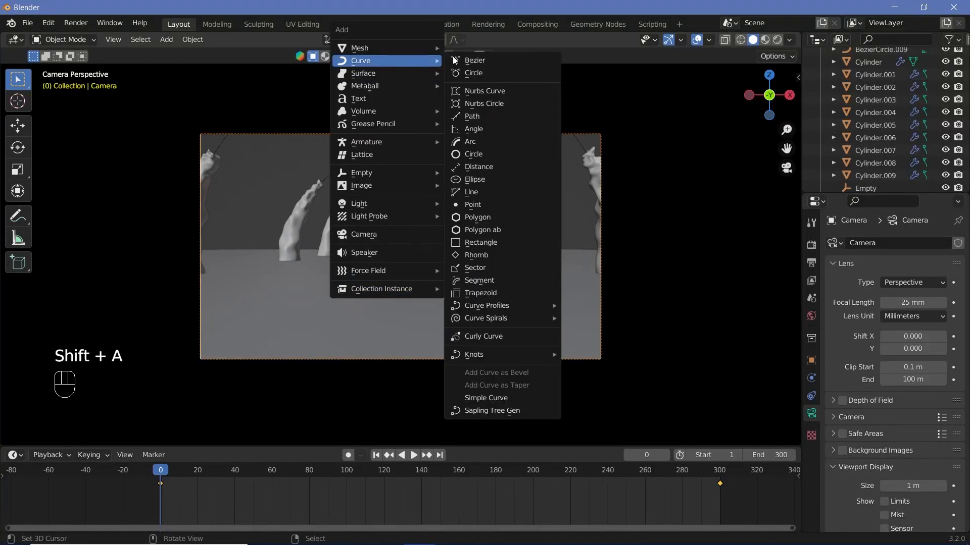
pyautogui.click(477, 74)
pyautogui.press('r')
pyautogui.press('x')
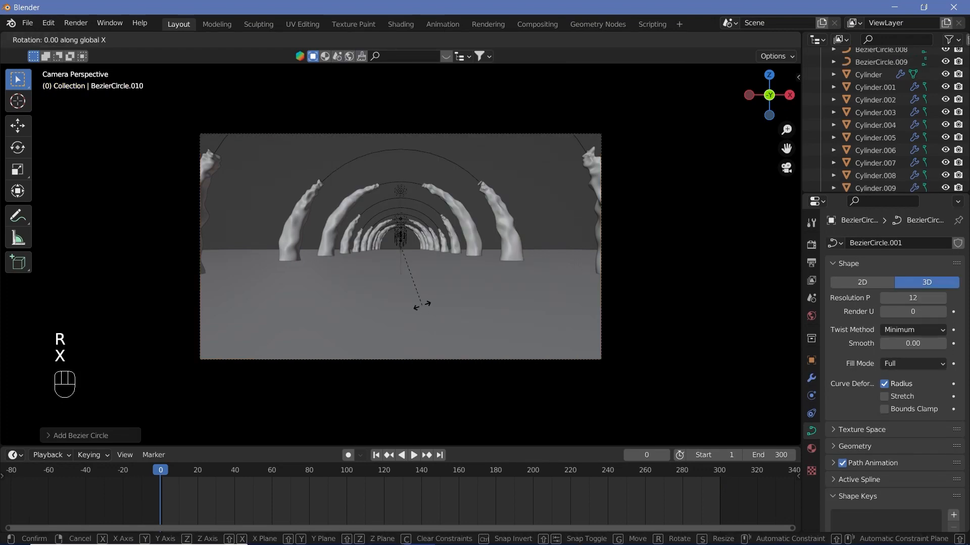
pyautogui.press('9')
pyautogui.press('0')
pyautogui.press('Return')
# Move the circle 10 m along Y to the second ring and raise it along Z above the floor.
pyautogui.press('KP_0')
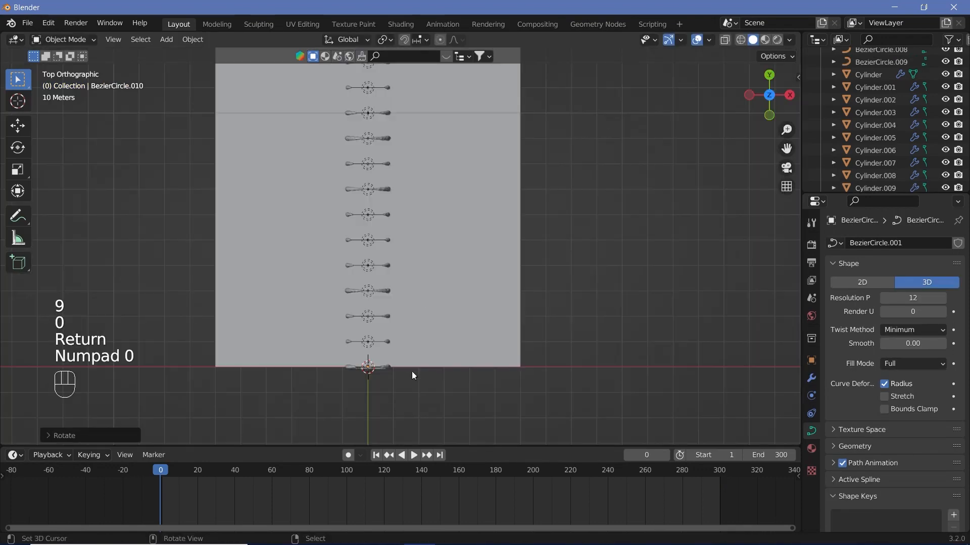
pyautogui.moveTo(411, 371); pyautogui.dragTo(357, 319, button='middle')
pyautogui.scroll(3, 395, 394)
pyautogui.scroll(-1, 395, 394)
pyautogui.keyDown('shift'); pyautogui.moveTo(395, 394); pyautogui.dragTo(318, 337, button='middle'); pyautogui.keyUp('shift')
pyautogui.scroll(3, 384, 351)
pyautogui.press('g')
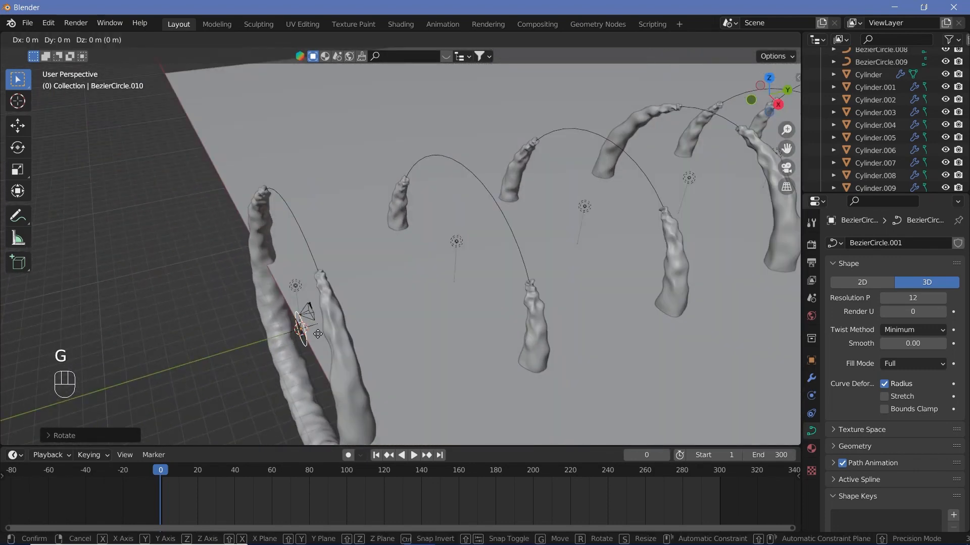
pyautogui.press('y')
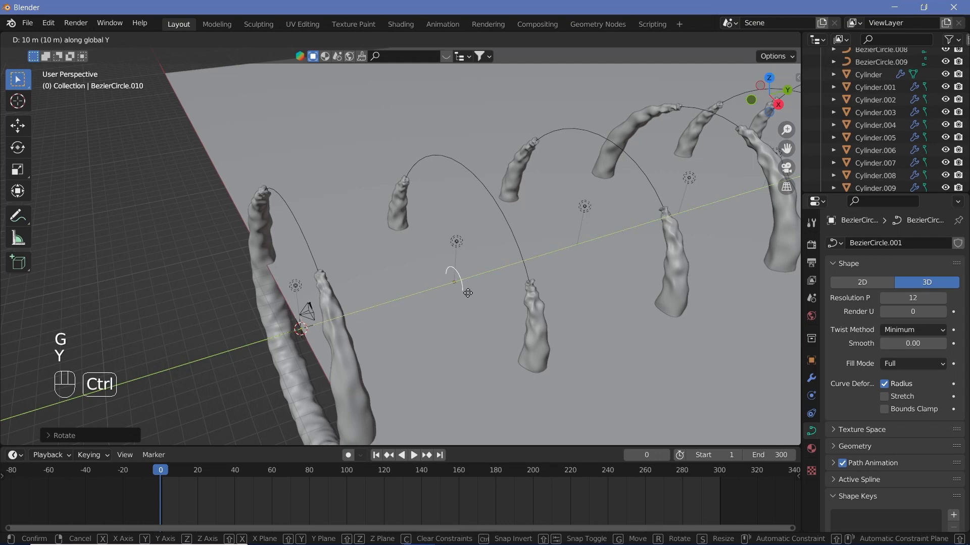
pyautogui.keyDown('ctrl'); pyautogui.click(470, 297); pyautogui.keyUp('ctrl')
pyautogui.press('g')
pyautogui.press('z')
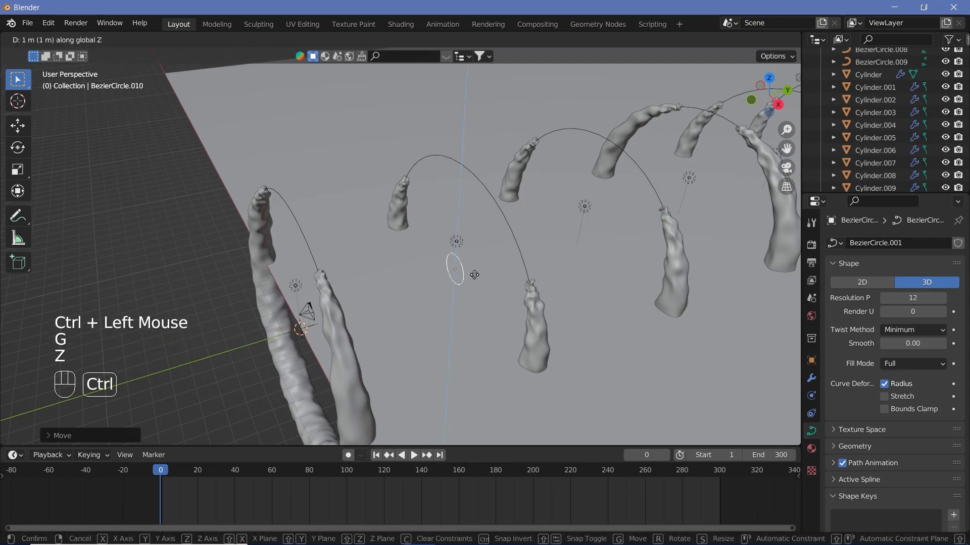
pyautogui.keyDown('ctrl'); pyautogui.click(479, 259); pyautogui.keyUp('ctrl')
# In the camera view, adjust the circle's height along Z to center it in the corridor and scale it up.
pyautogui.press('KP_0')
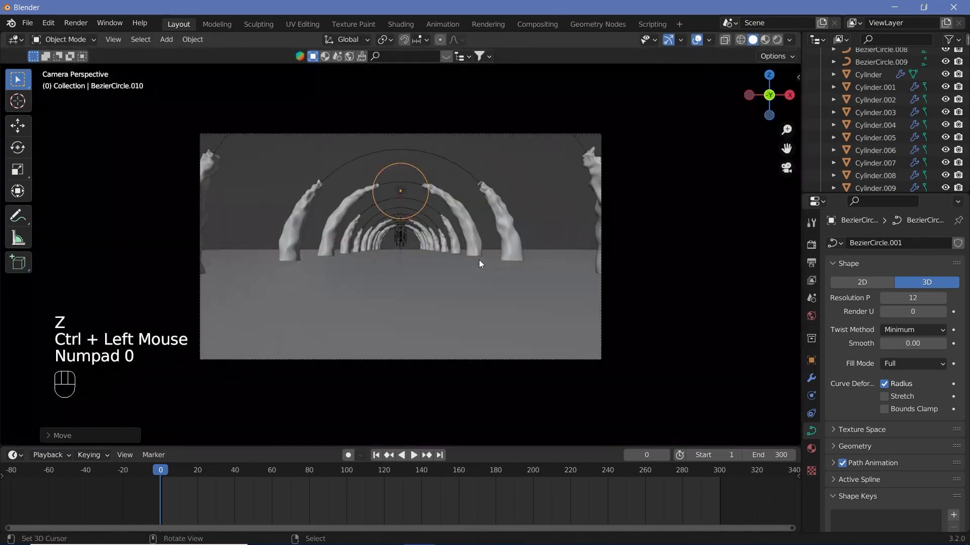
pyautogui.press('g')
pyautogui.press('z')
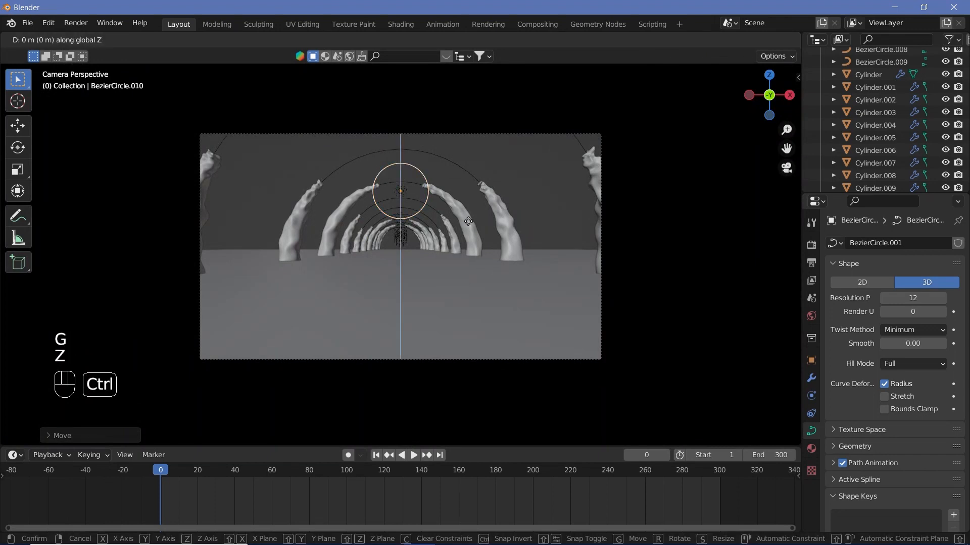
pyautogui.keyDown('ctrl'); pyautogui.click(468, 241); pyautogui.keyUp('ctrl')
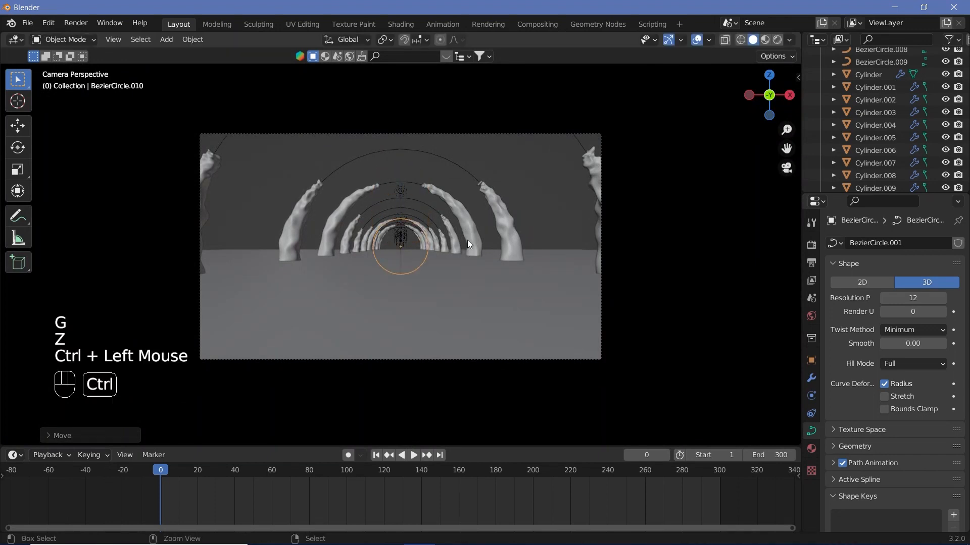
pyautogui.press('s')
pyautogui.click(523, 302)
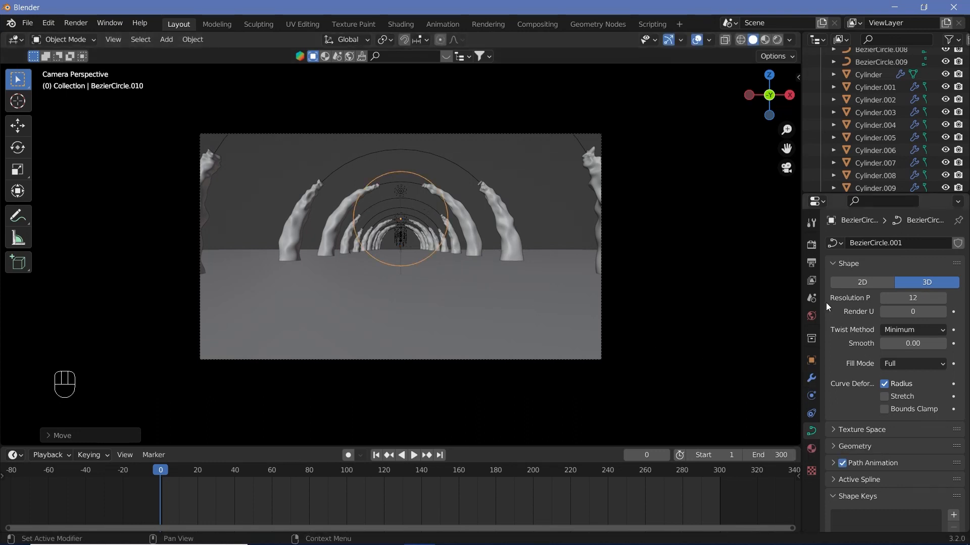
# Set the circle's preview resolution to 64 and its round bevel depth to 0.02 m.
pyautogui.click(907, 297)
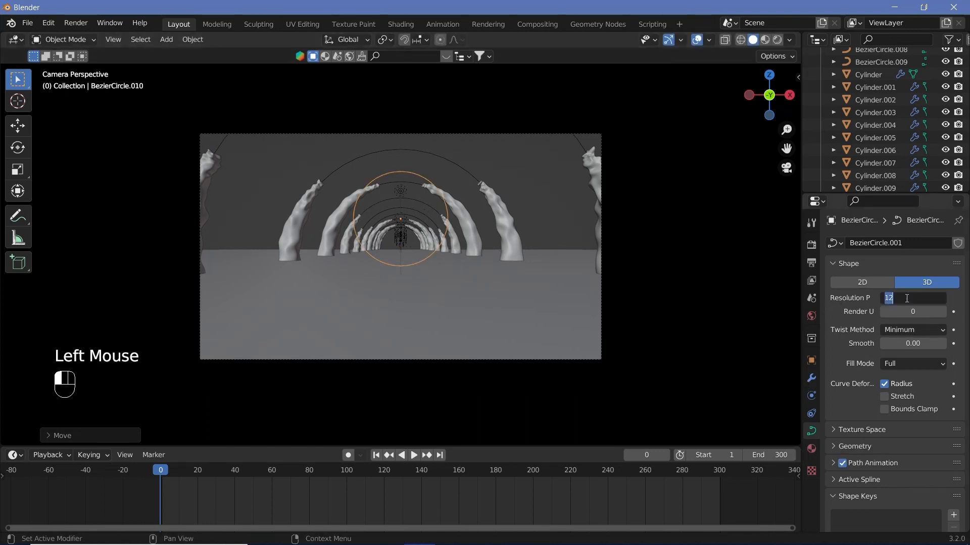
pyautogui.write('64')
pyautogui.press('Return')
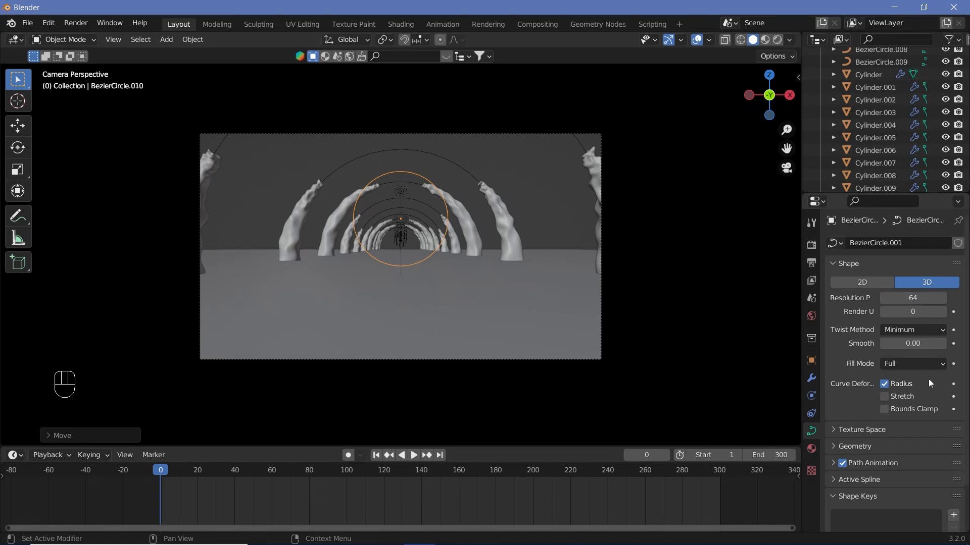
pyautogui.click(853, 445)
pyautogui.scroll(-2, 856, 447)
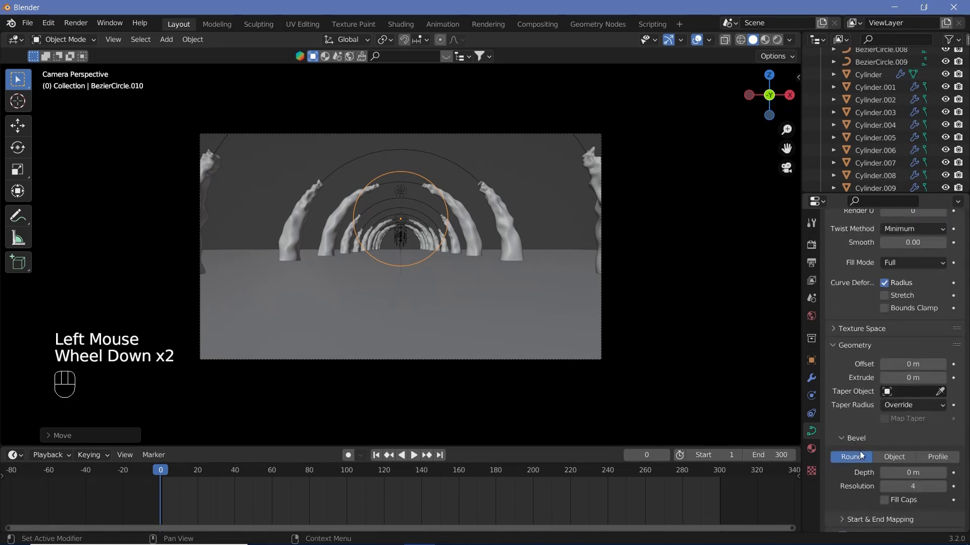
pyautogui.click(910, 472)
pyautogui.write('0.02')
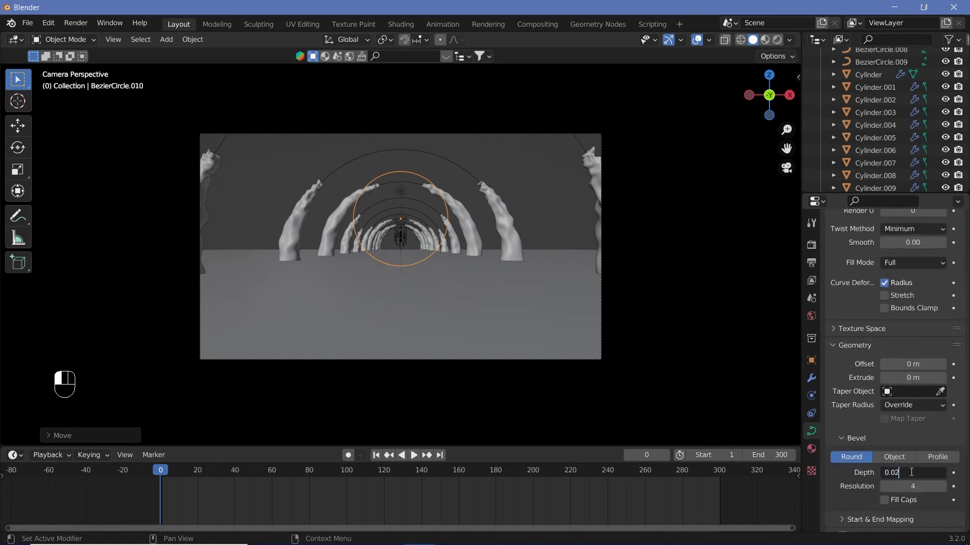
pyautogui.press('Return')
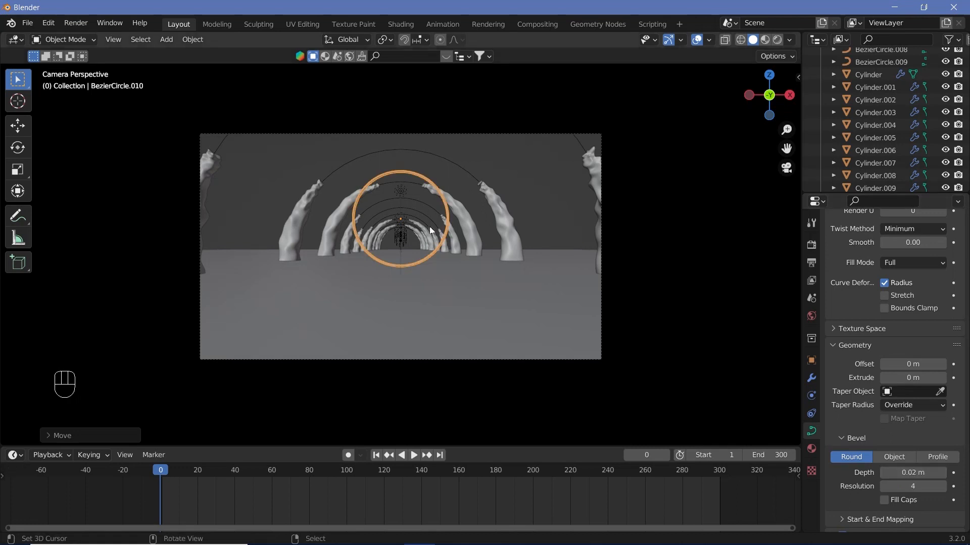
# Parent the circle to the camera with the Object option, play the animation to check it, and return to frame 0.
pyautogui.keyDown('shift'); pyautogui.rightClick(542, 134); pyautogui.keyUp('shift')
pyautogui.hotkey('ctrl', 'p')
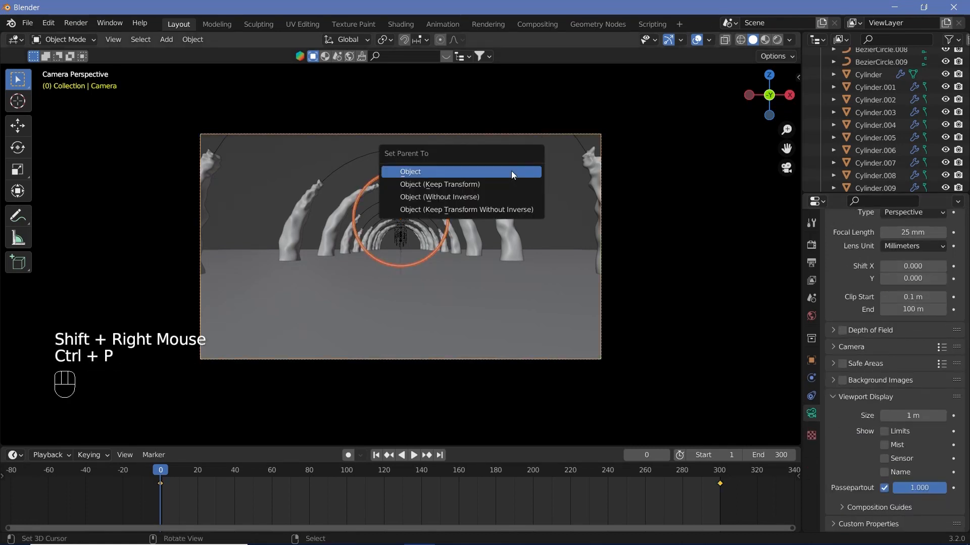
pyautogui.click(511, 171)
pyautogui.hotkey('shift', 'space')
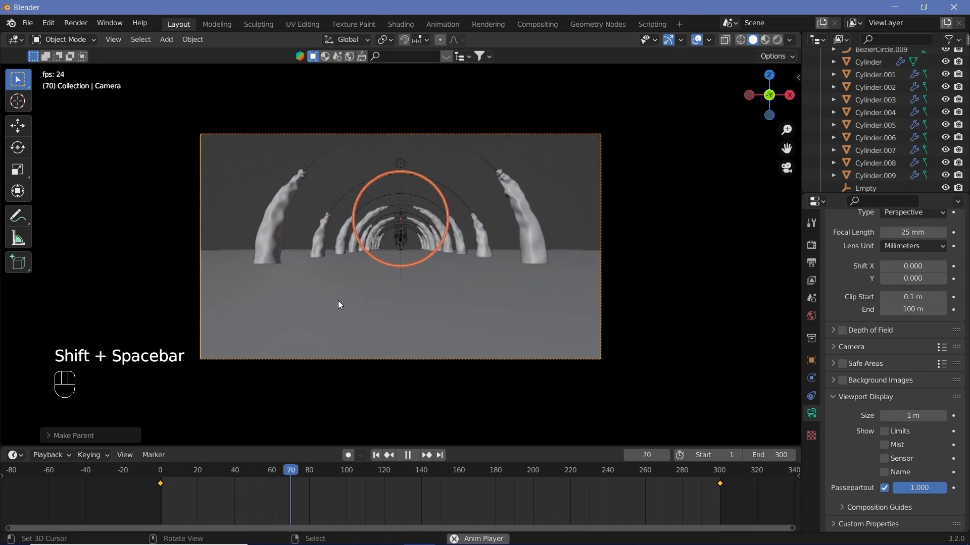
pyautogui.hotkey('shift', 'space')
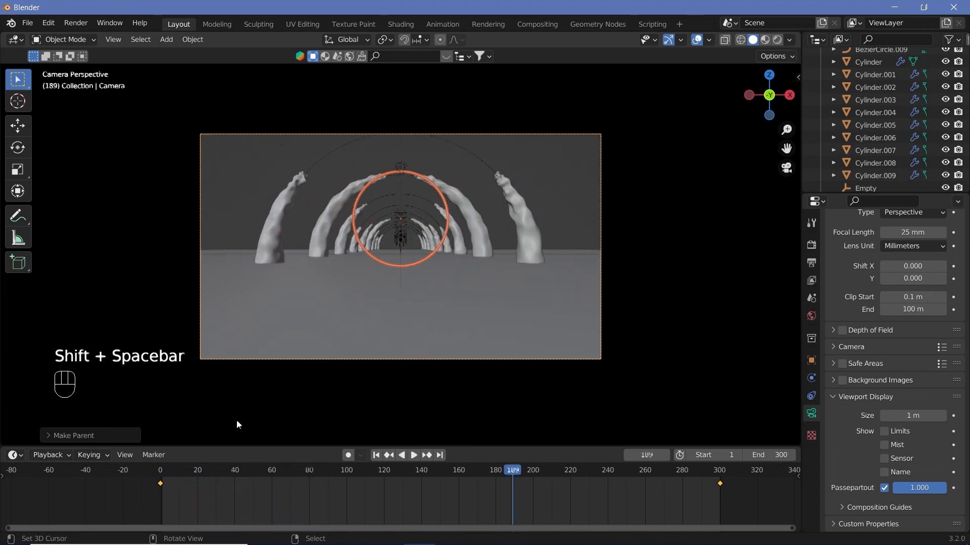
pyautogui.click(161, 474)
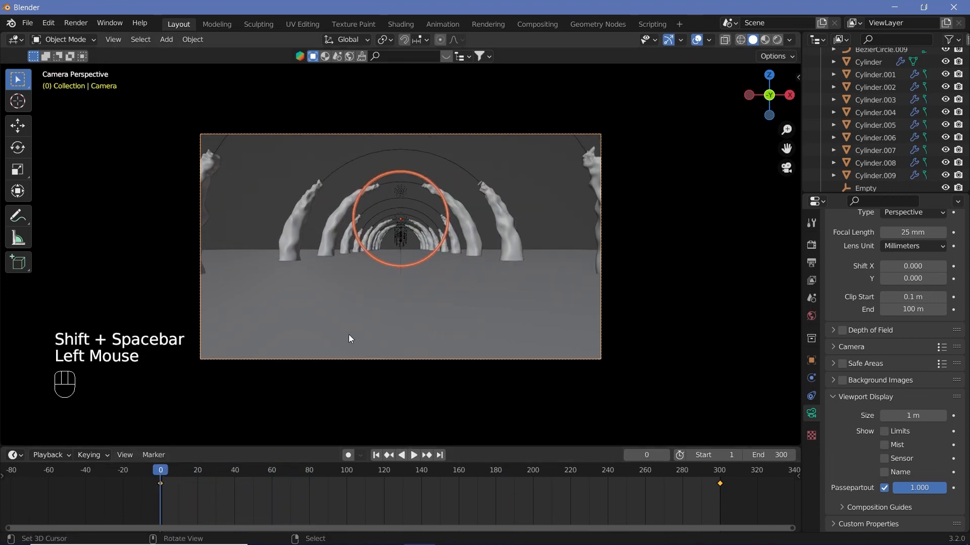
# Leave the camera view, select the frontmost displaced ring, and create a new material for it.
pyautogui.press('KP_0')
pyautogui.moveTo(348, 334); pyautogui.dragTo(471, 277, button='middle')
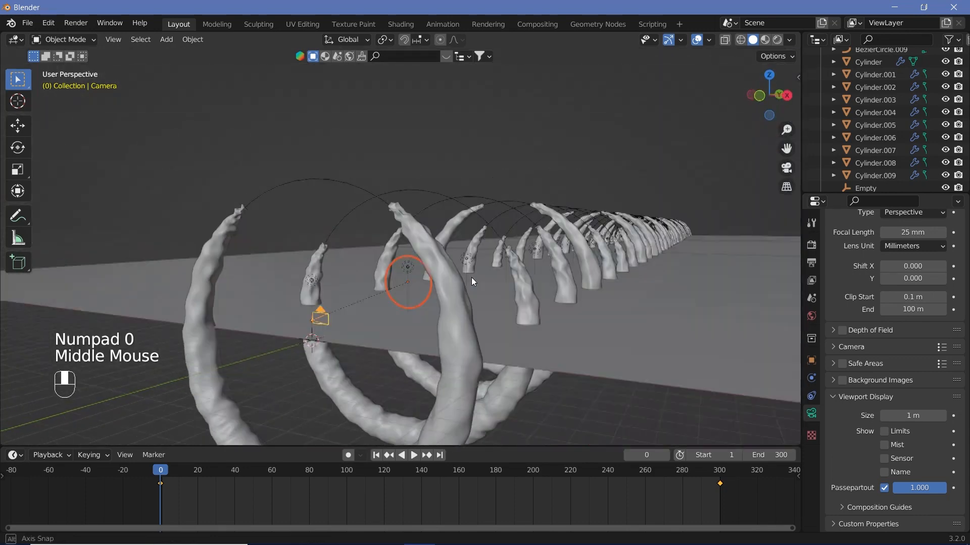
pyautogui.rightClick(463, 284)
pyautogui.scroll(-2, 475, 307)
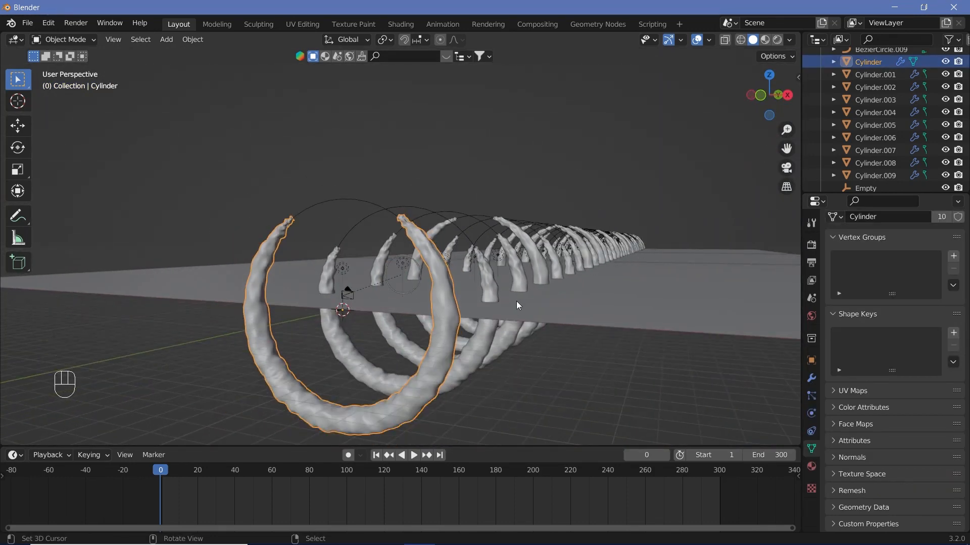
pyautogui.click(811, 465)
pyautogui.click(856, 298)
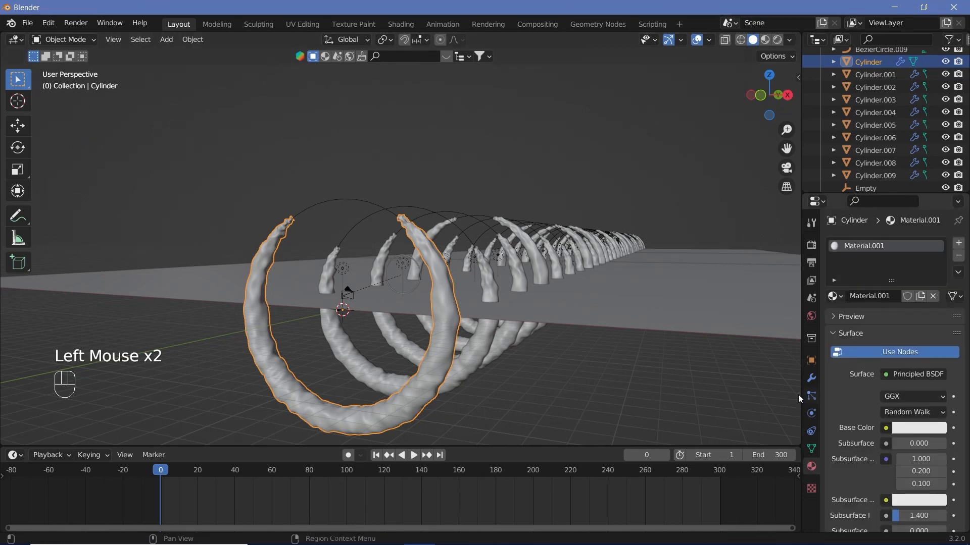
# Switch the viewport to rendered shading and set the ring material's base color to white.
pyautogui.click(776, 41)
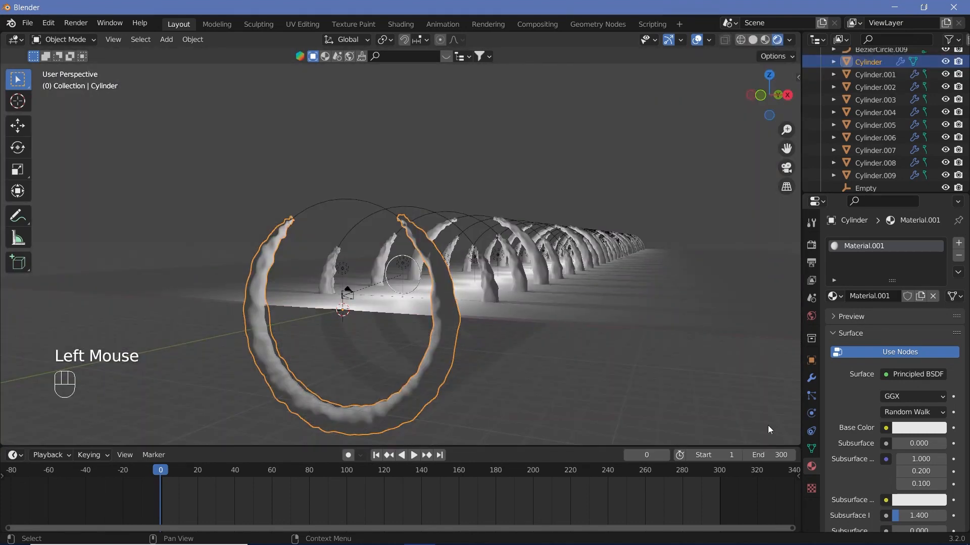
pyautogui.click(902, 429)
pyautogui.doubleClick(920, 443)
pyautogui.click(923, 428)
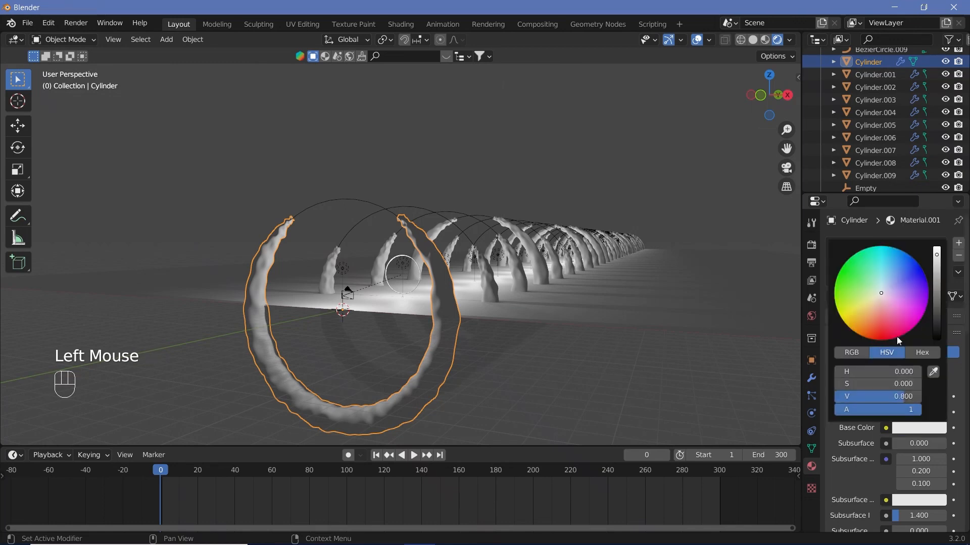
pyautogui.click(877, 319)
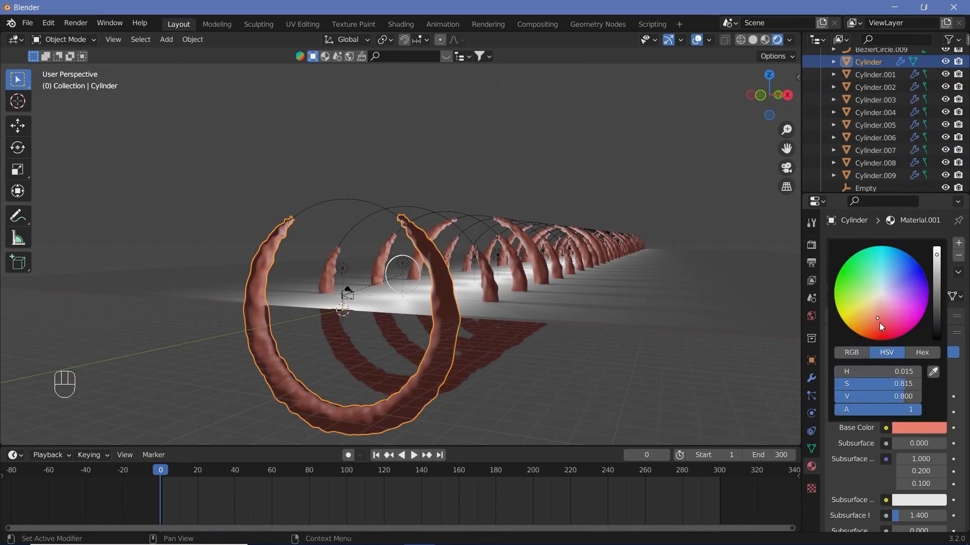
pyautogui.click(879, 324)
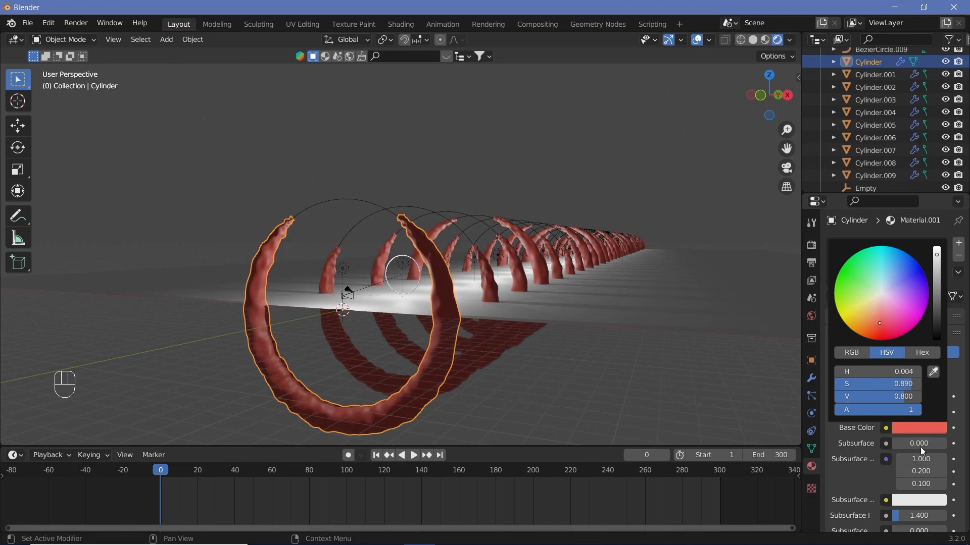
pyautogui.click(863, 423)
pyautogui.moveTo(902, 384); pyautogui.dragTo(839, 383)
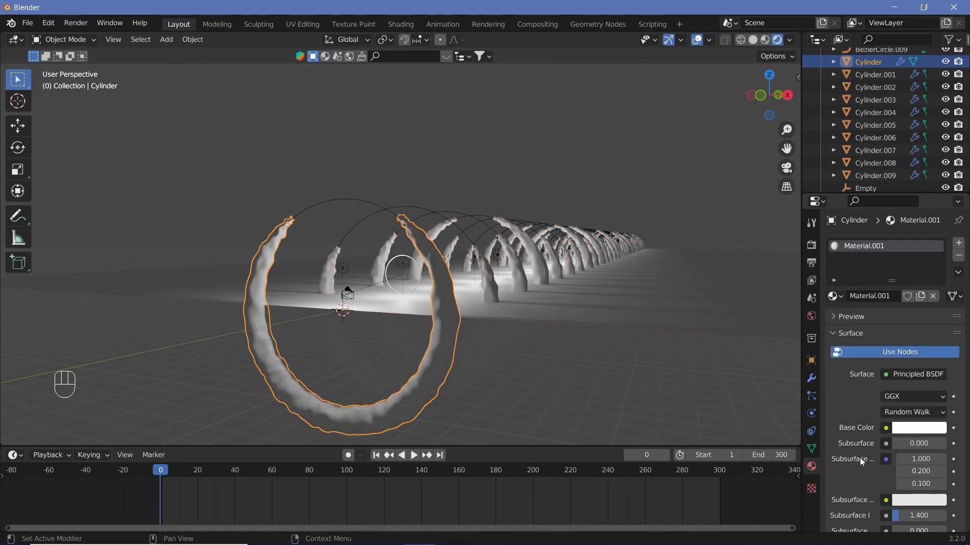
# Set the ring material's roughness to 0.2.
pyautogui.scroll(-5, 865, 449)
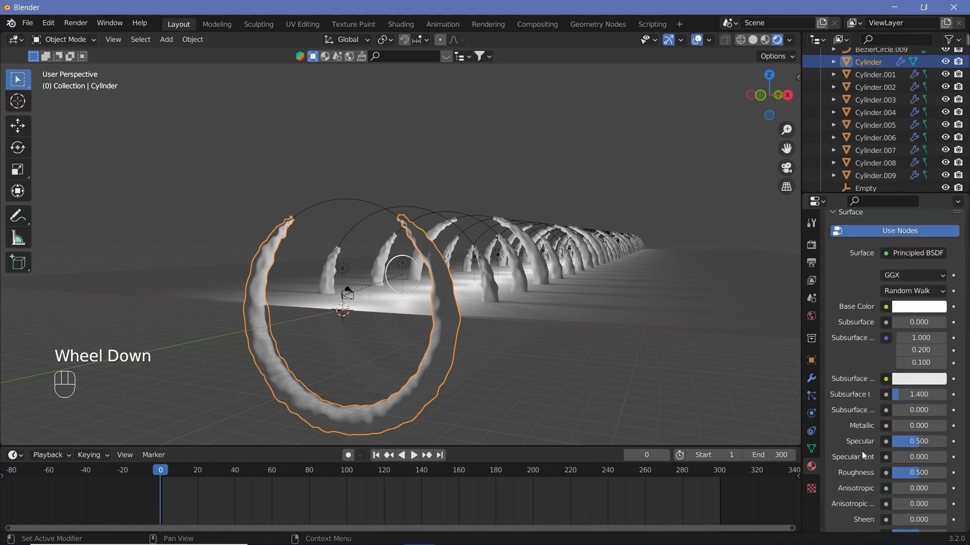
pyautogui.scroll(-2, 862, 451)
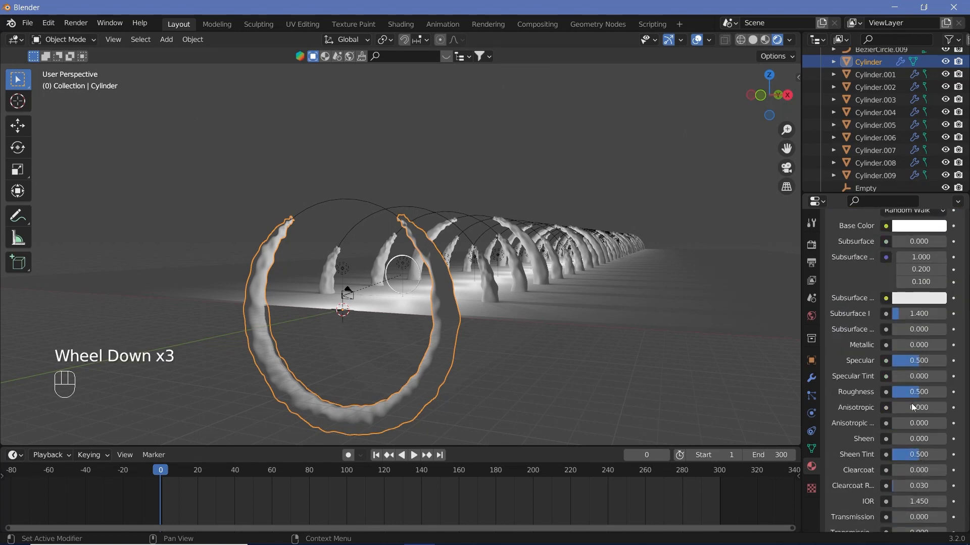
pyautogui.click(910, 392)
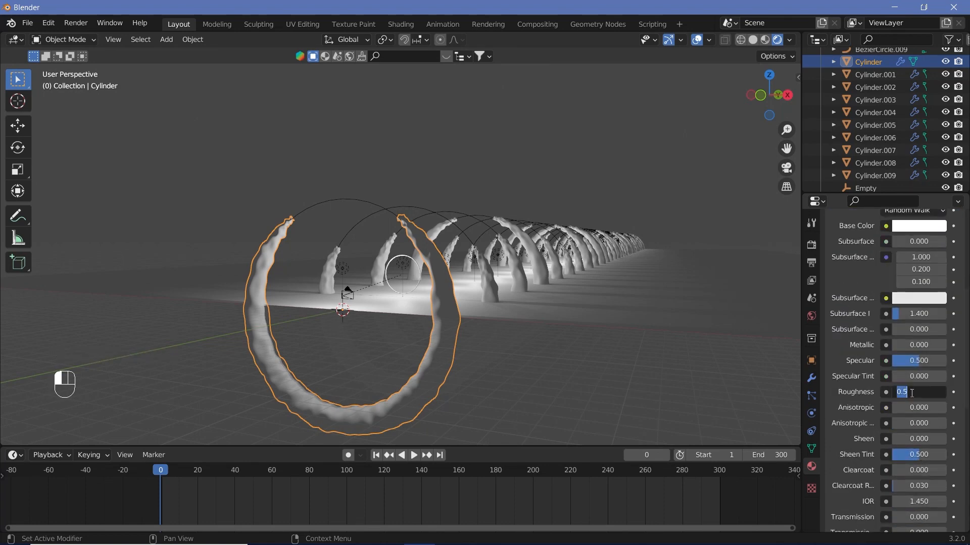
pyautogui.write('.2')
pyautogui.press('Return')
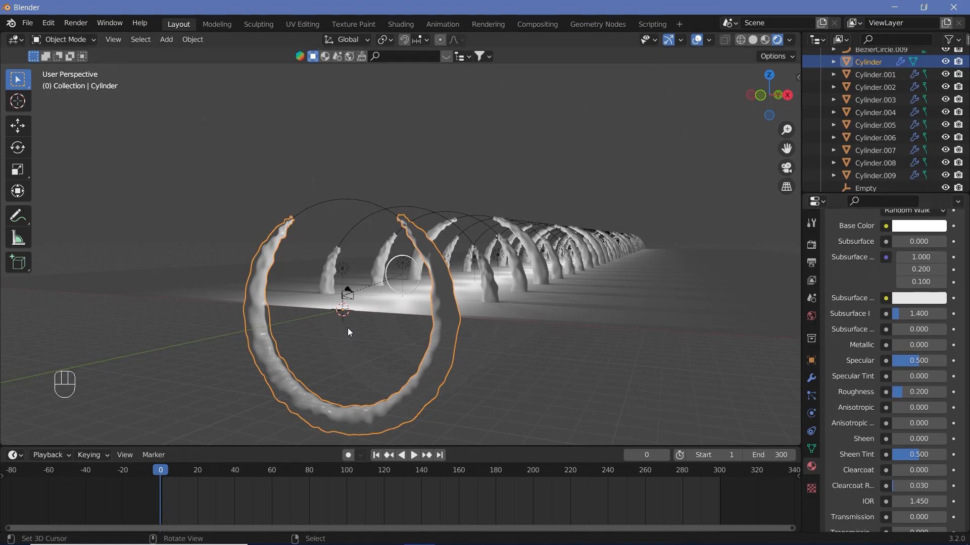
# In the camera view, select the nearest corridor light and lower its power.
pyautogui.press('KP_0')
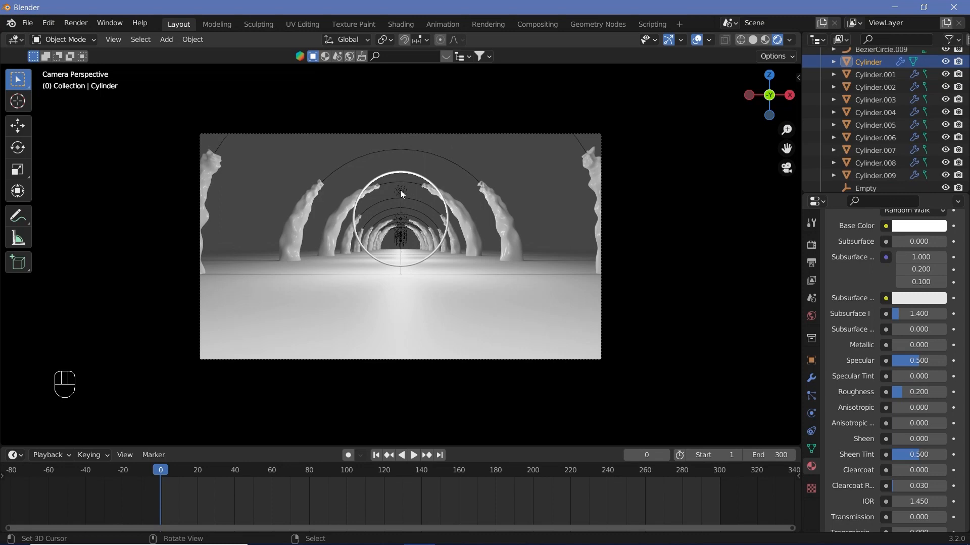
pyautogui.rightClick(400, 192)
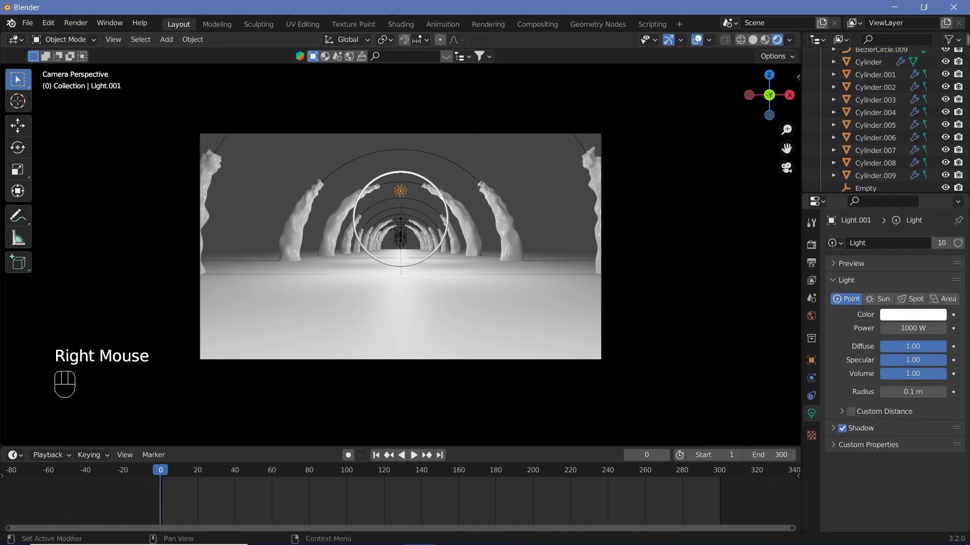
pyautogui.click(909, 328)
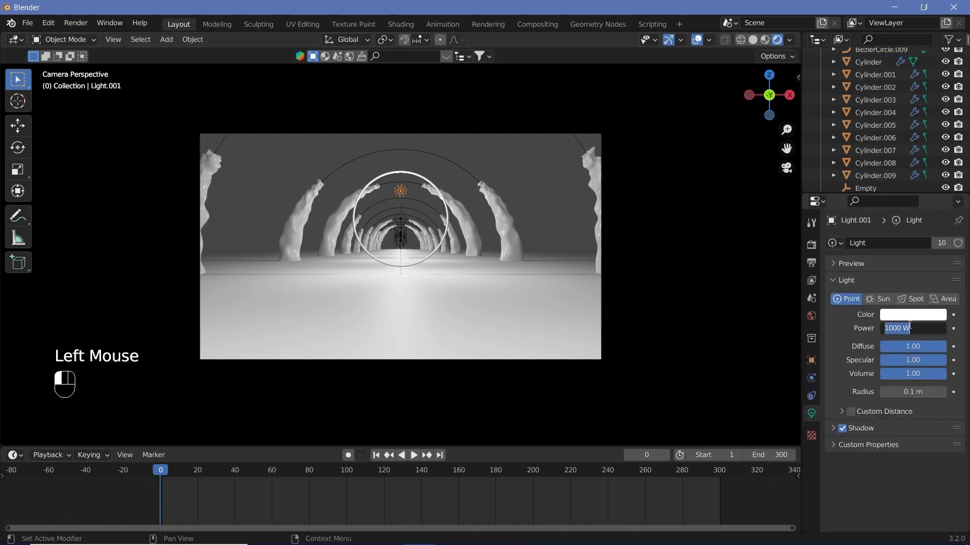
# Create a new material for the circle in front of the camera and set its emission color to bright green.
pyautogui.rightClick(445, 204)
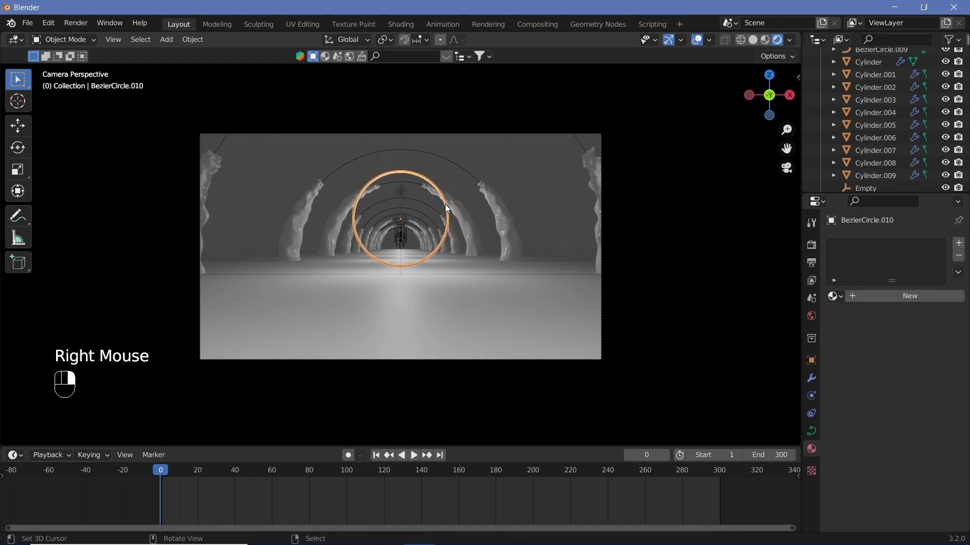
pyautogui.click(933, 301)
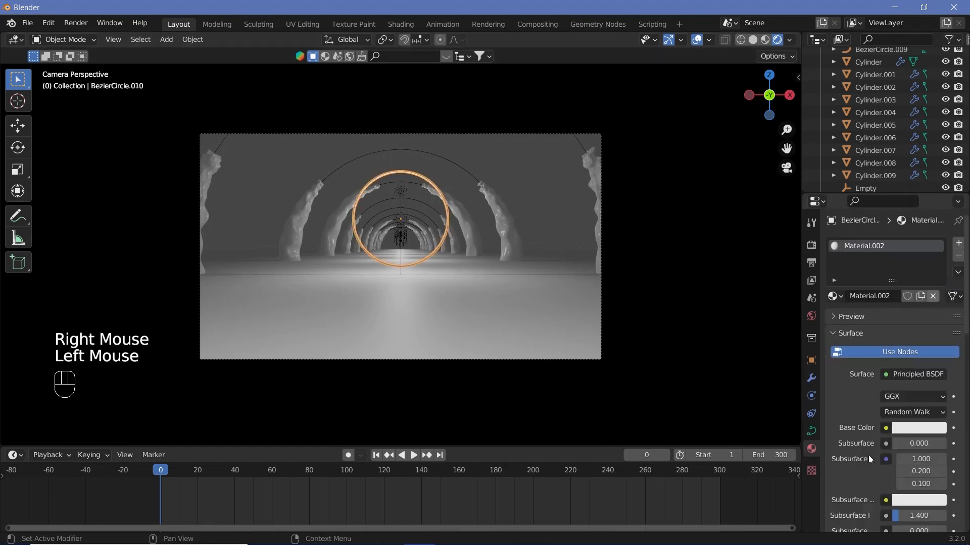
pyautogui.scroll(-2, 865, 455)
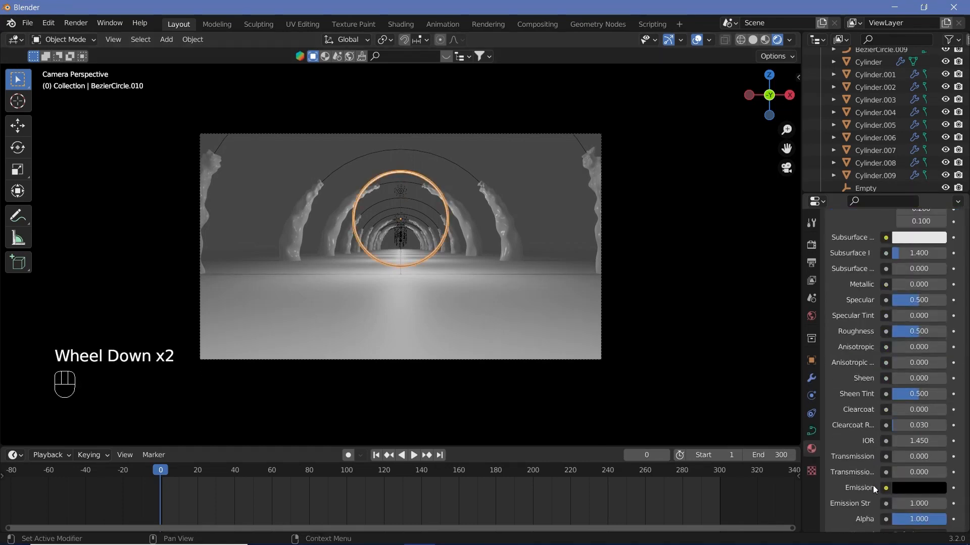
pyautogui.click(907, 489)
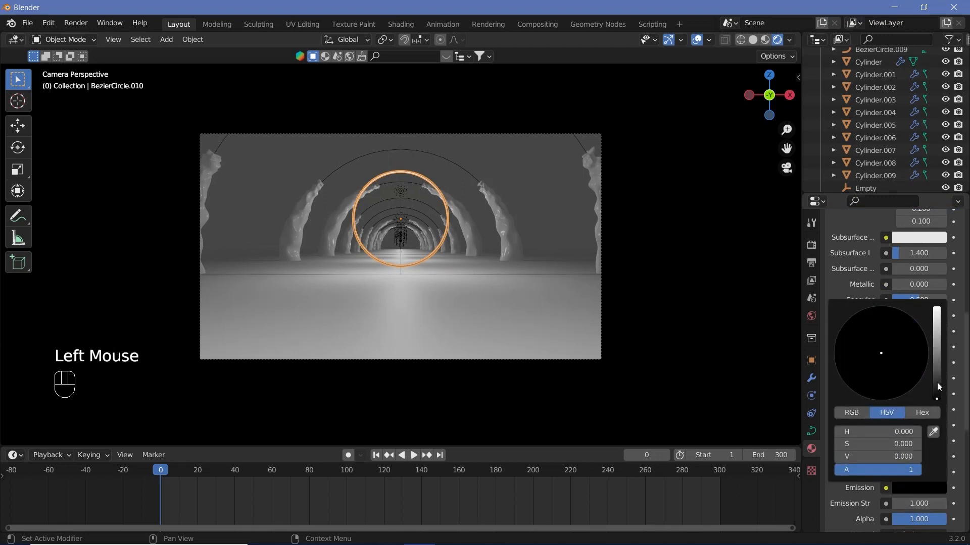
pyautogui.moveTo(937, 383); pyautogui.dragTo(937, 308)
pyautogui.click(881, 400)
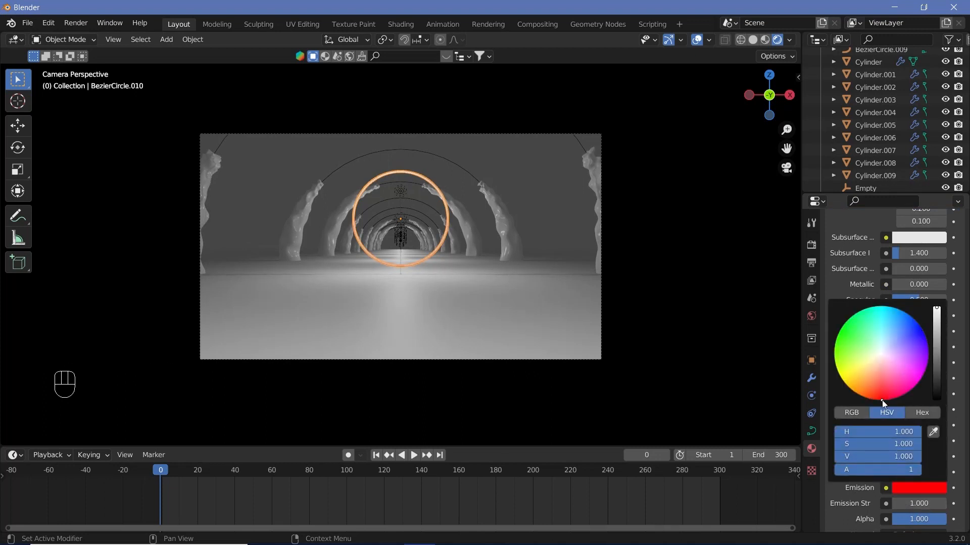
pyautogui.moveTo(846, 329); pyautogui.dragTo(834, 349)
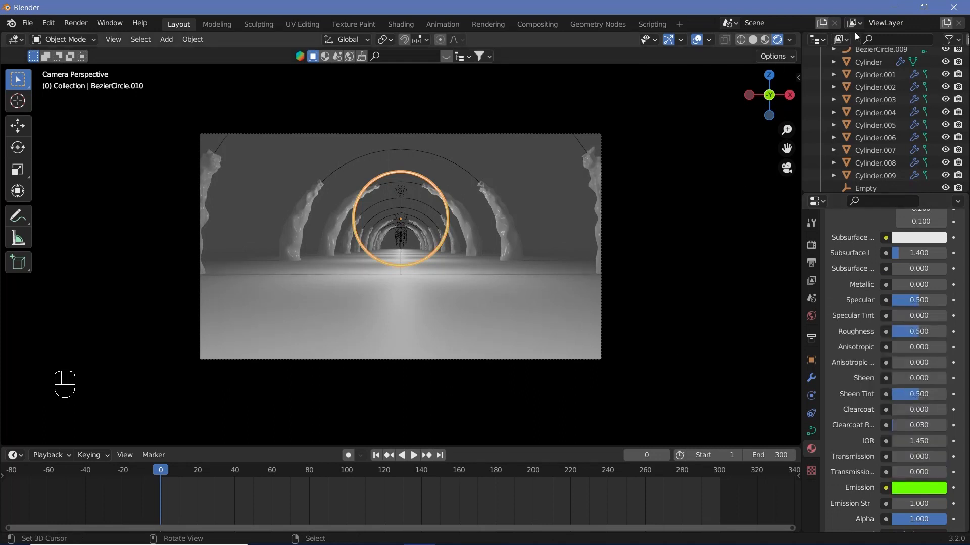
# Set the circle material's emission strength to 10 and hide the viewport overlays.
pyautogui.scroll(-2, 914, 463)
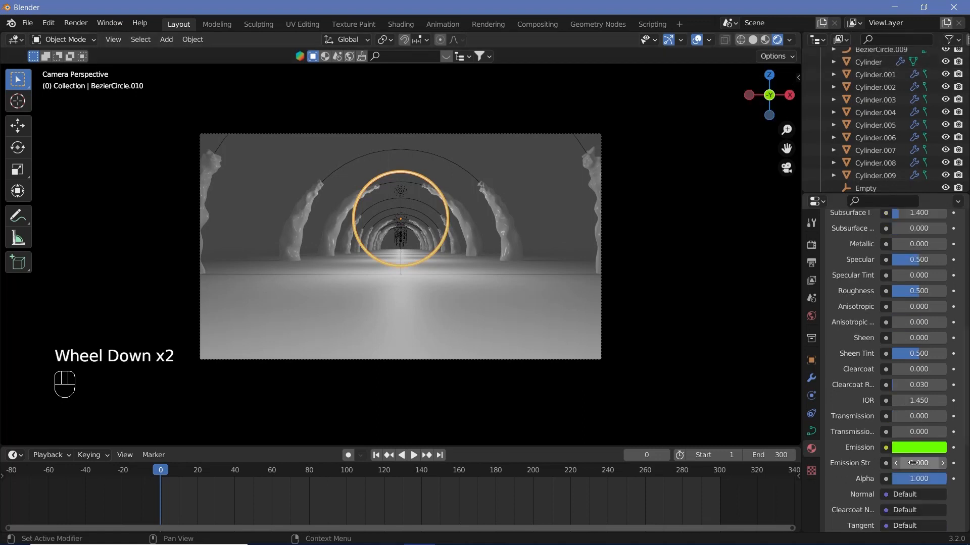
pyautogui.click(915, 463)
pyautogui.write('10')
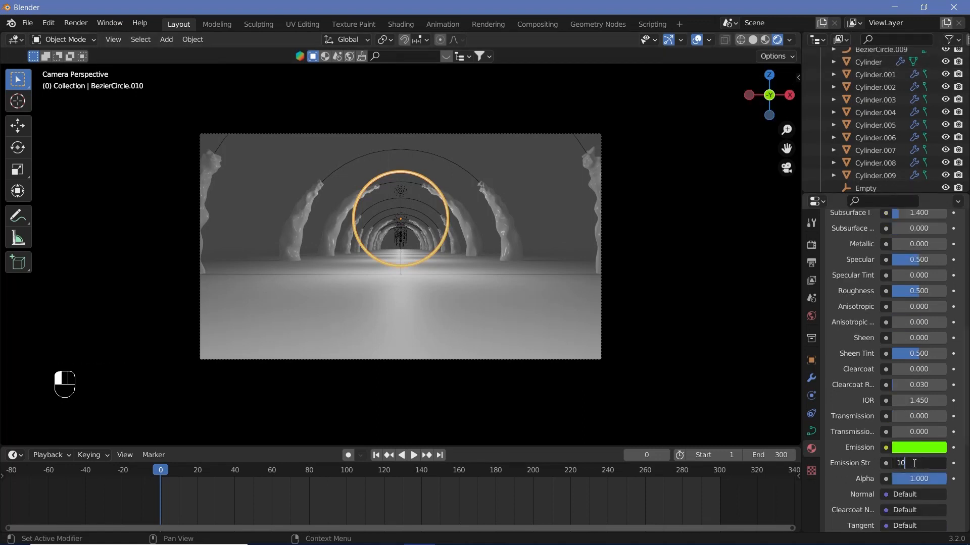
pyautogui.press('Return')
pyautogui.click(697, 40)
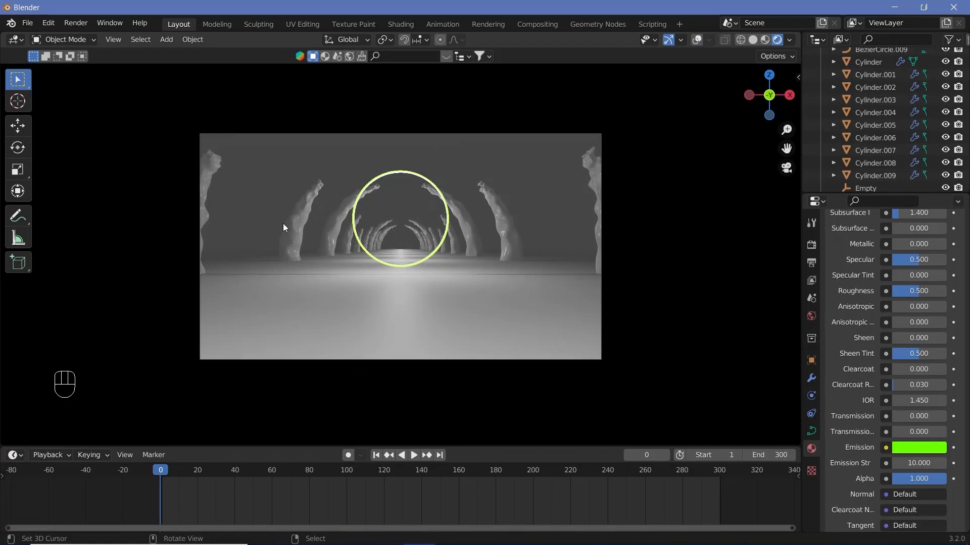
# Enable Ambient Occlusion, Bloom and Screen Space Reflections in the render settings.
pyautogui.click(811, 244)
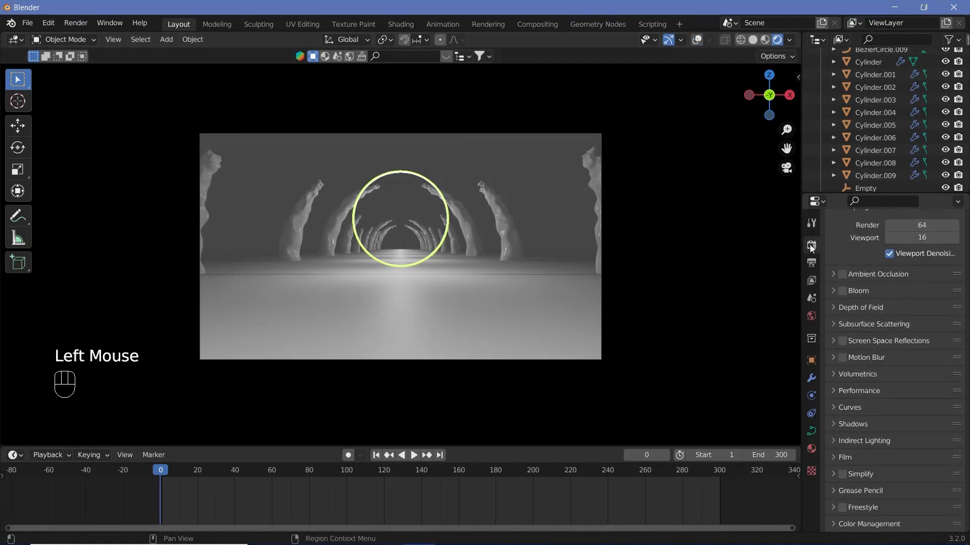
pyautogui.click(842, 275)
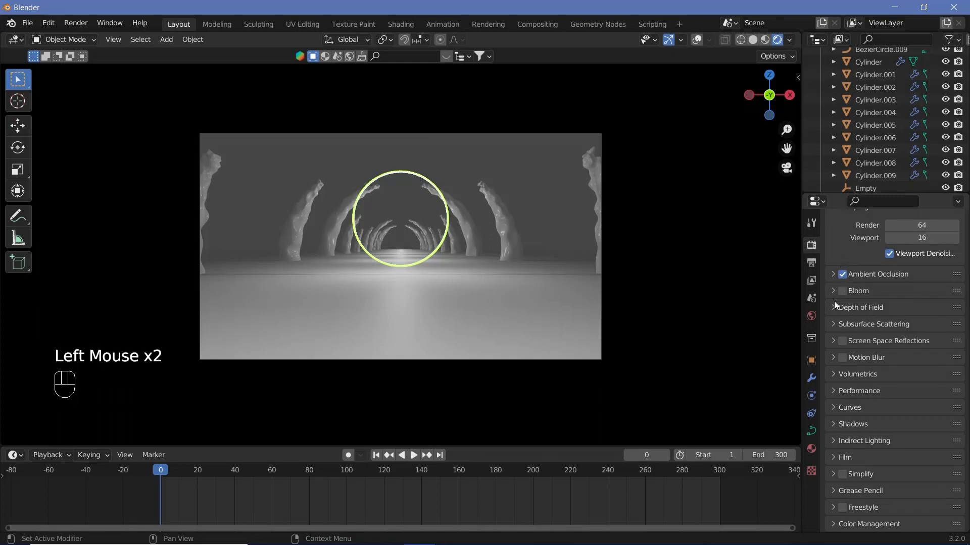
pyautogui.click(842, 292)
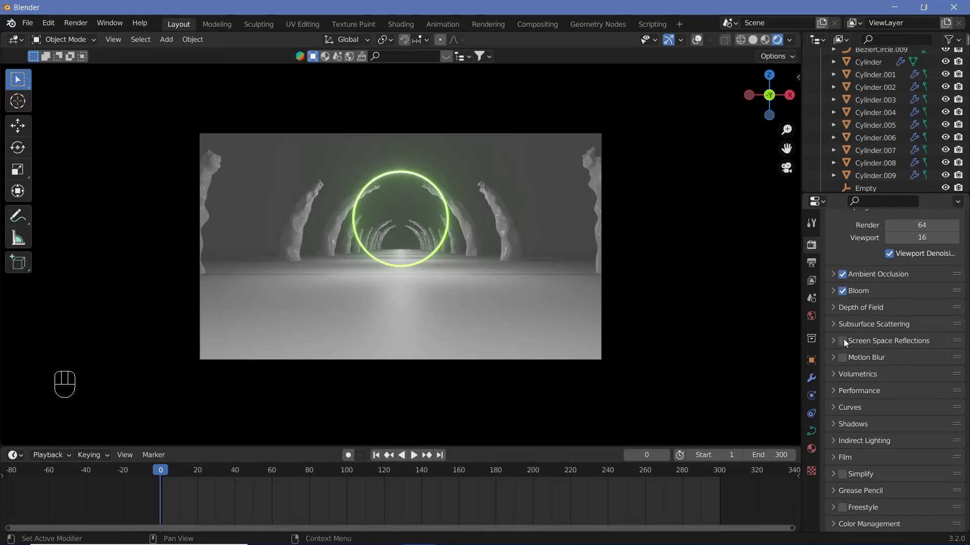
pyautogui.click(842, 341)
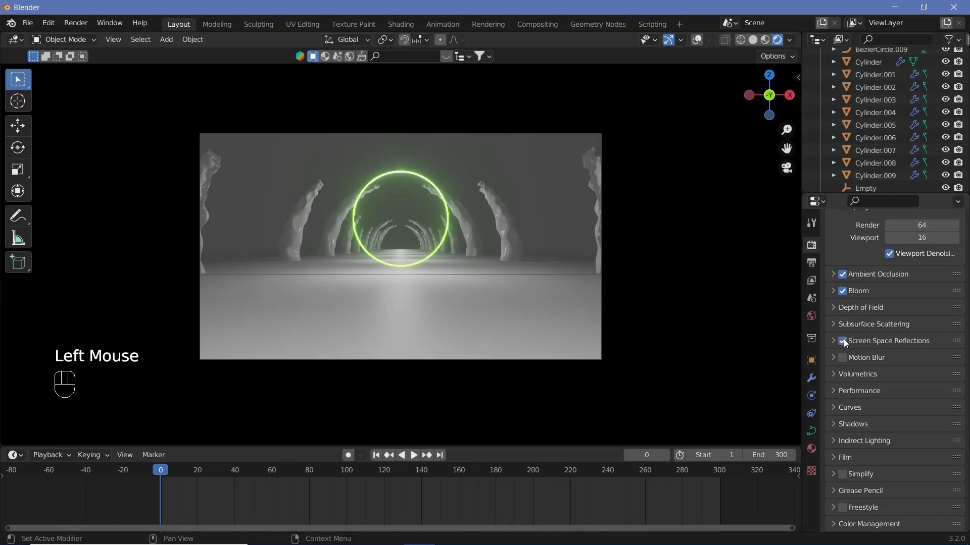
# Set the output frame rate to 30 fps and the output path to //.
pyautogui.click(813, 269)
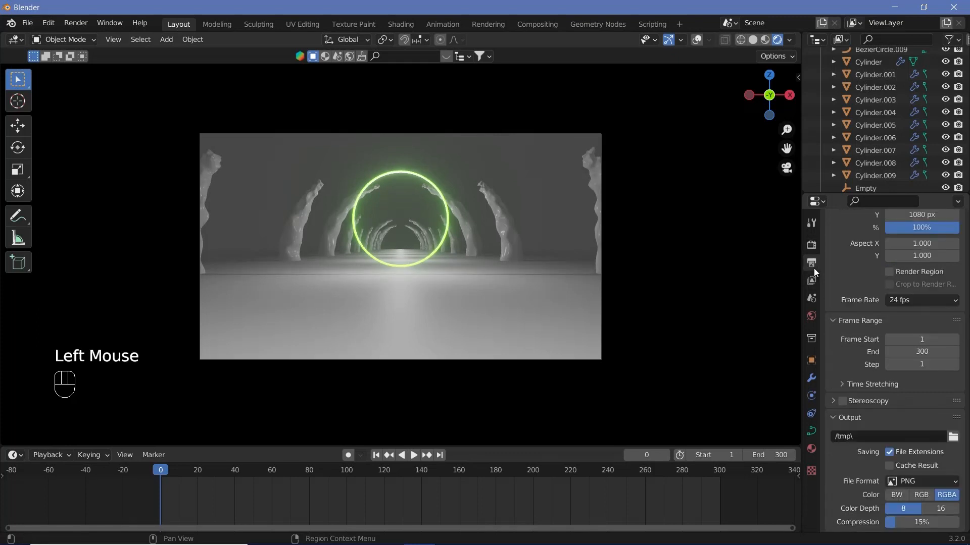
pyautogui.click(902, 300)
pyautogui.click(912, 365)
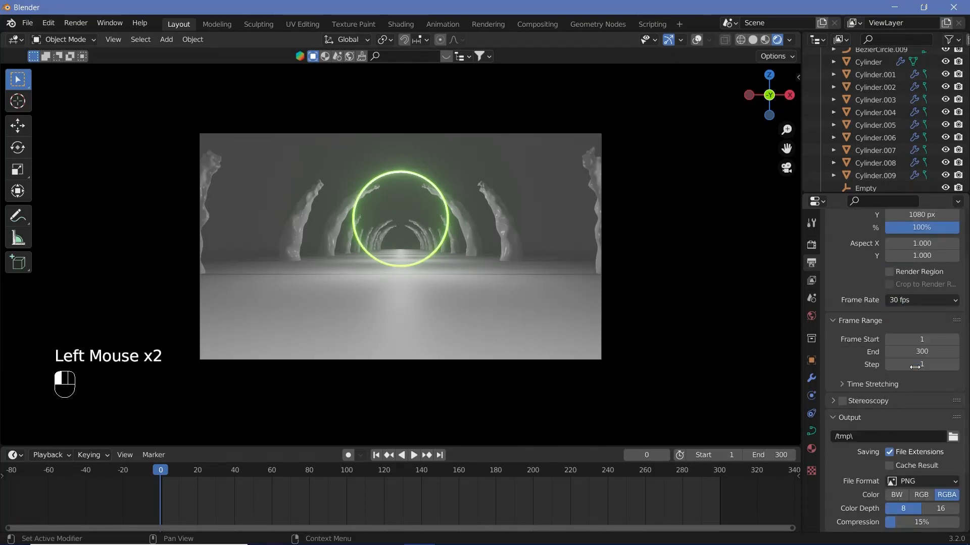
pyautogui.click(862, 438)
pyautogui.write('//')
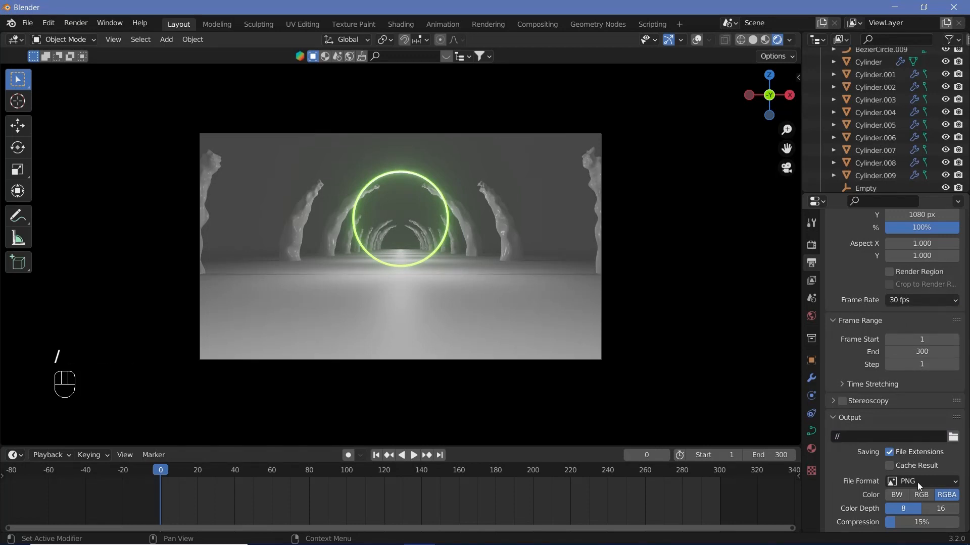
# Set the output format to FFmpeg Video with an MPEG-4 container and Perceptually Lossless quality.
pyautogui.click(917, 482)
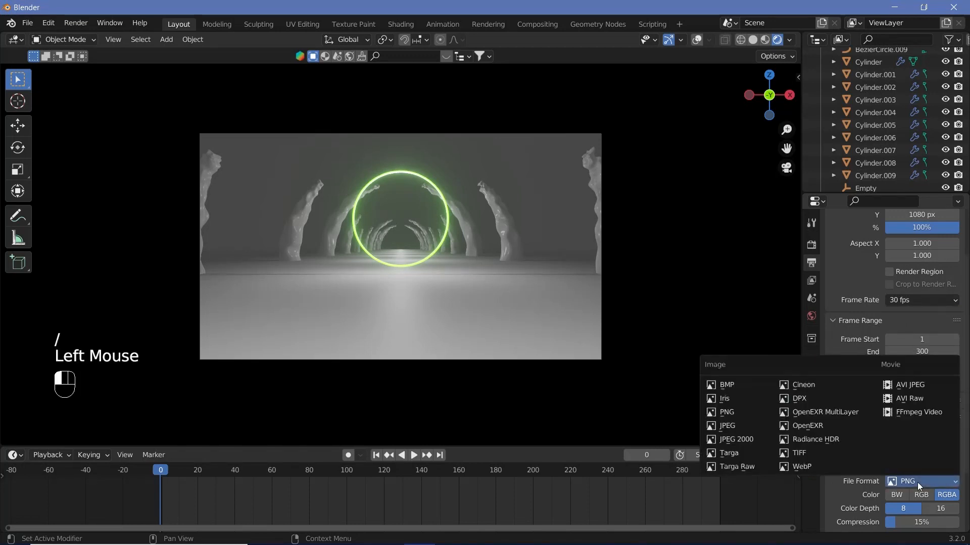
pyautogui.click(916, 413)
pyautogui.scroll(-2, 859, 488)
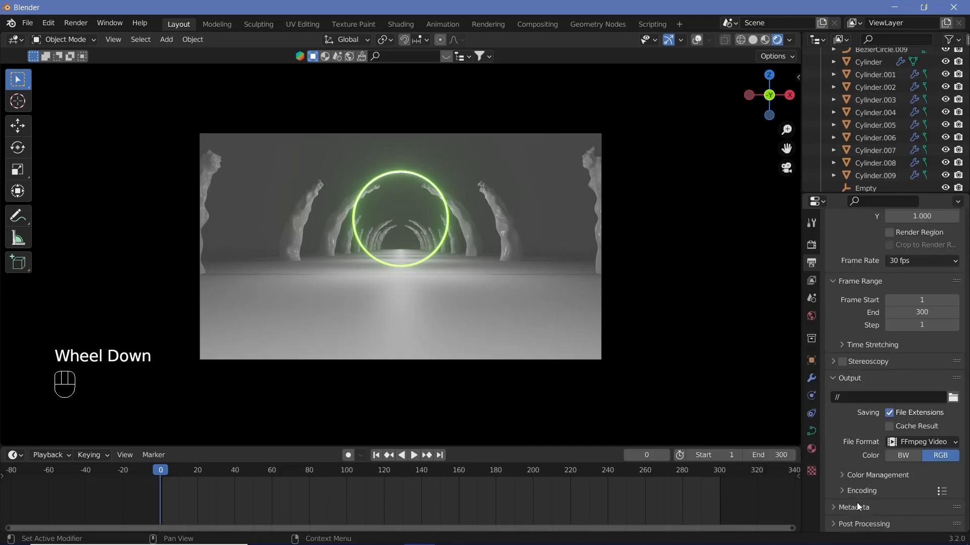
pyautogui.click(902, 449)
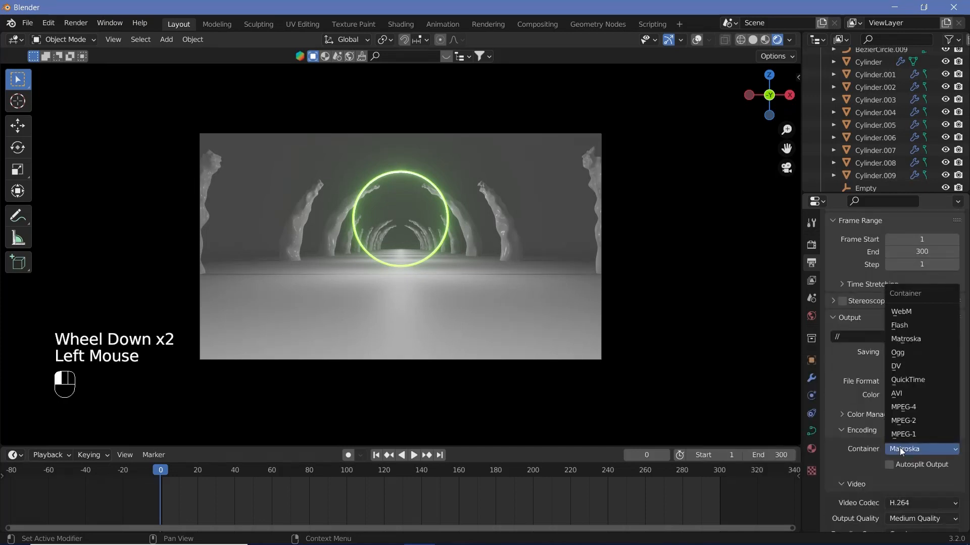
pyautogui.click(914, 407)
pyautogui.click(907, 518)
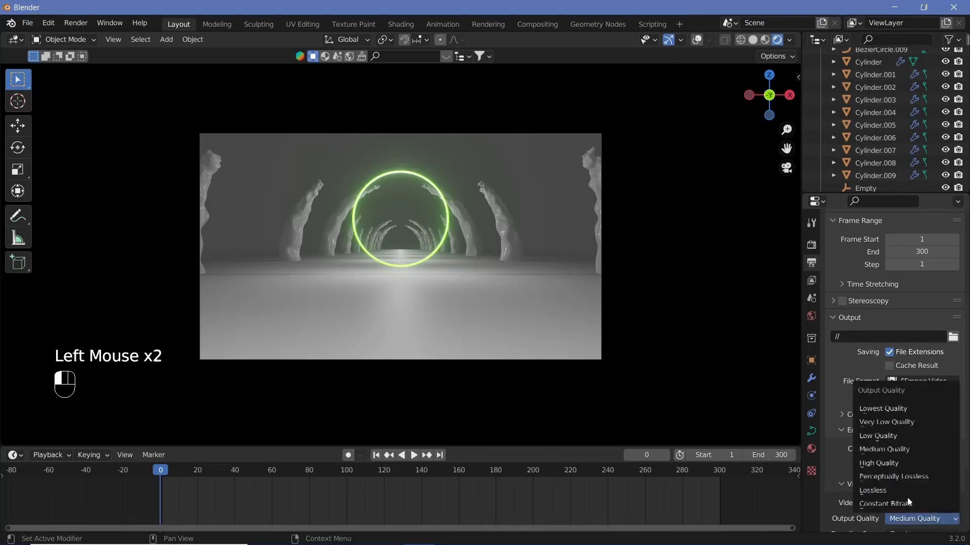
pyautogui.click(887, 477)
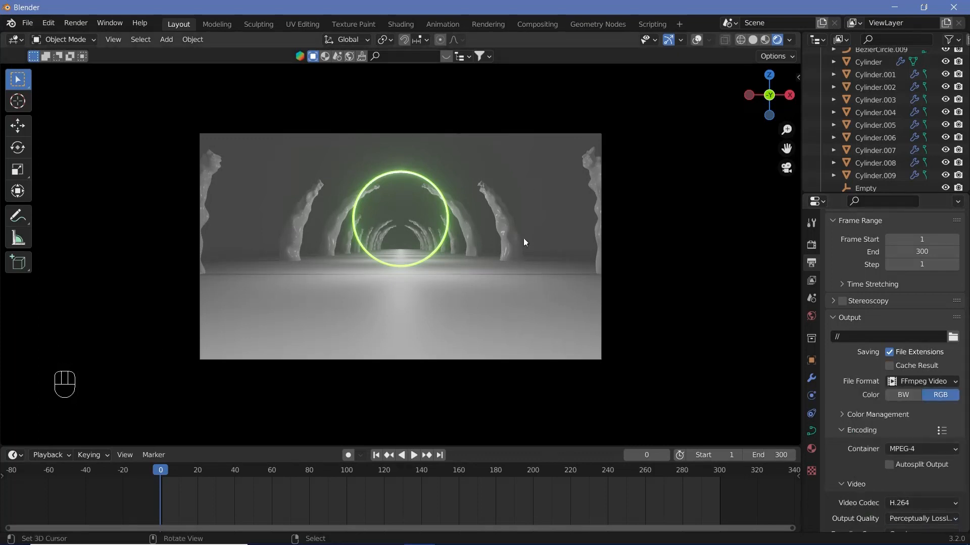
# Set the world background color to black.
pyautogui.click(811, 316)
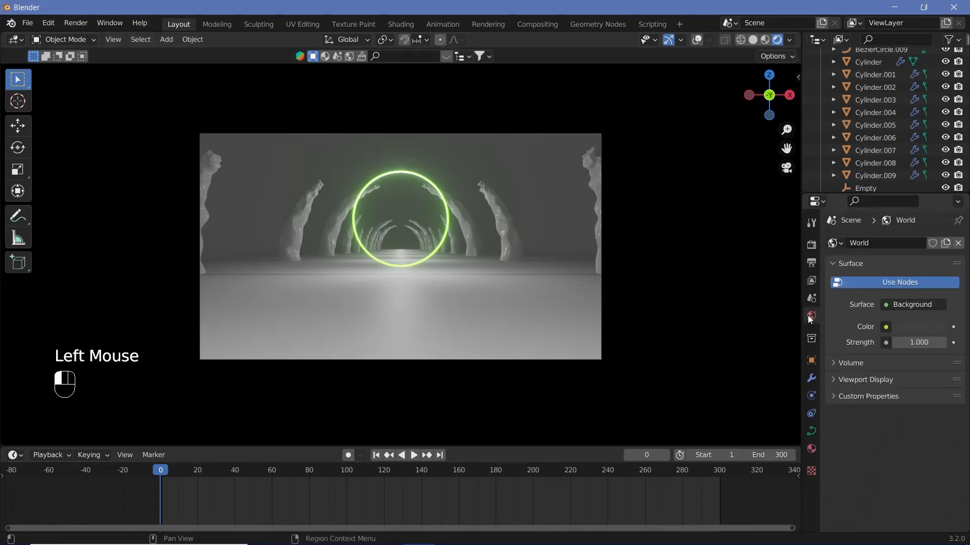
pyautogui.click(925, 326)
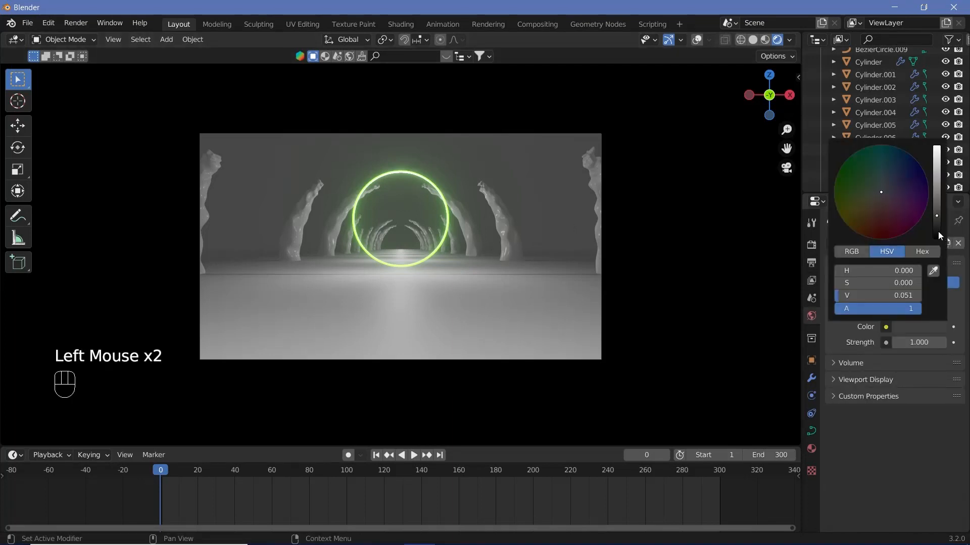
pyautogui.moveTo(937, 232); pyautogui.dragTo(938, 235)
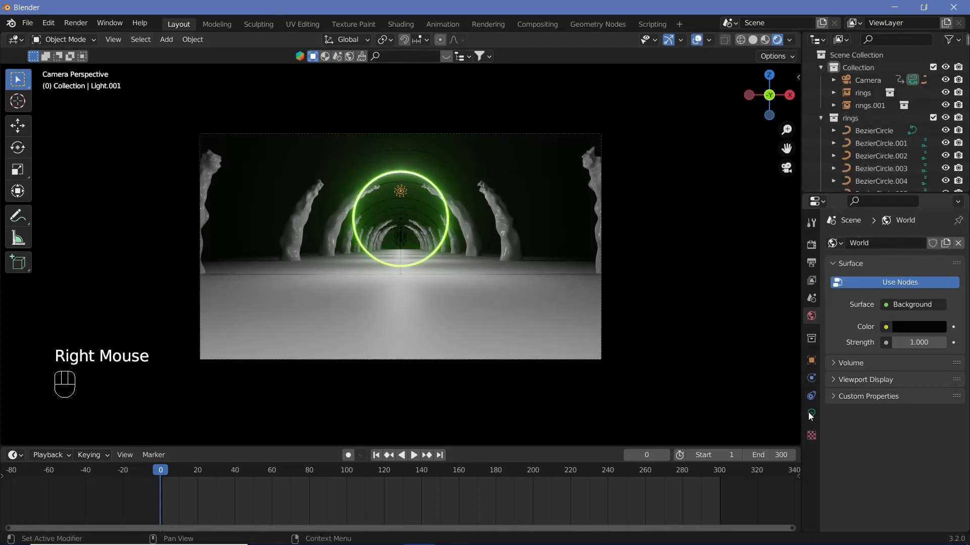
# Lower the shared point light's power, trying 100 W and settling on 50 W.
pyautogui.click(811, 413)
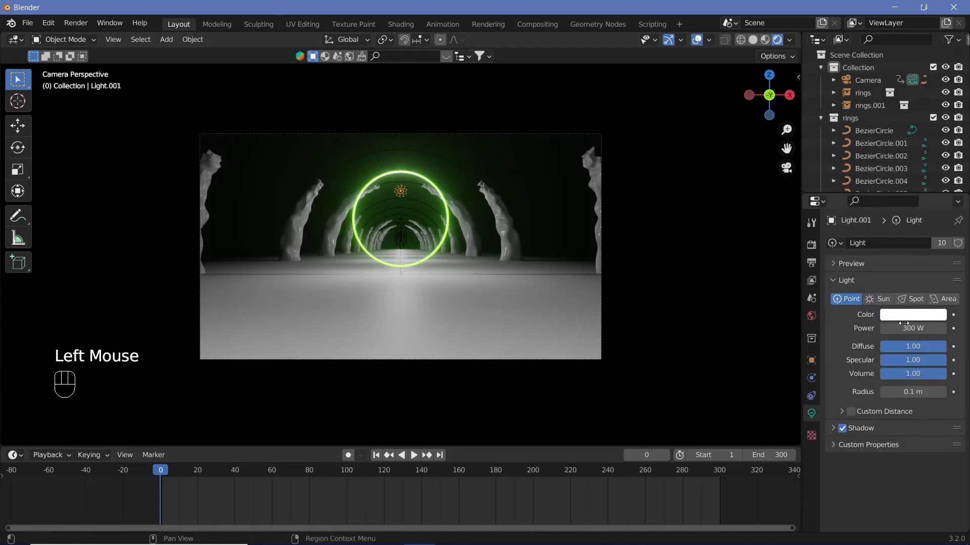
pyautogui.doubleClick(908, 331)
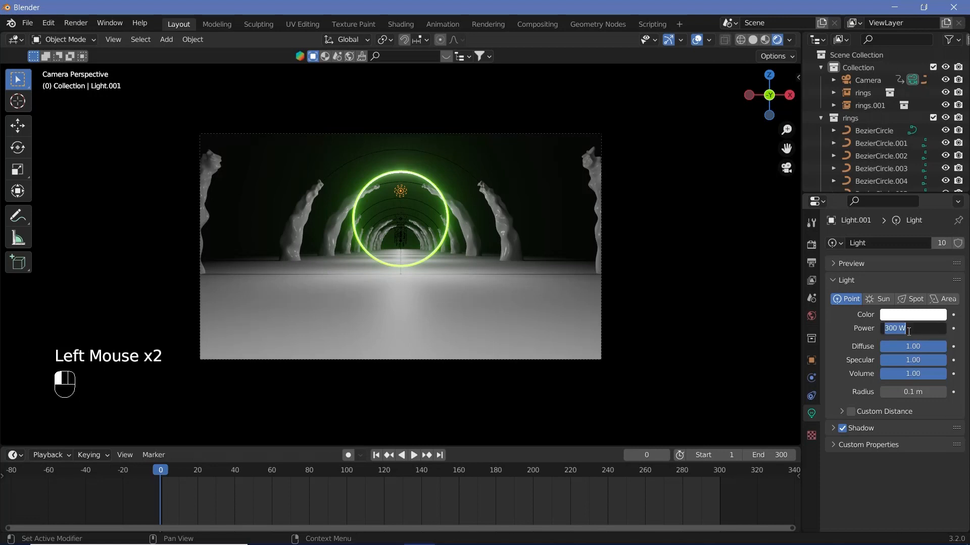
pyautogui.write('100')
pyautogui.press('Return')
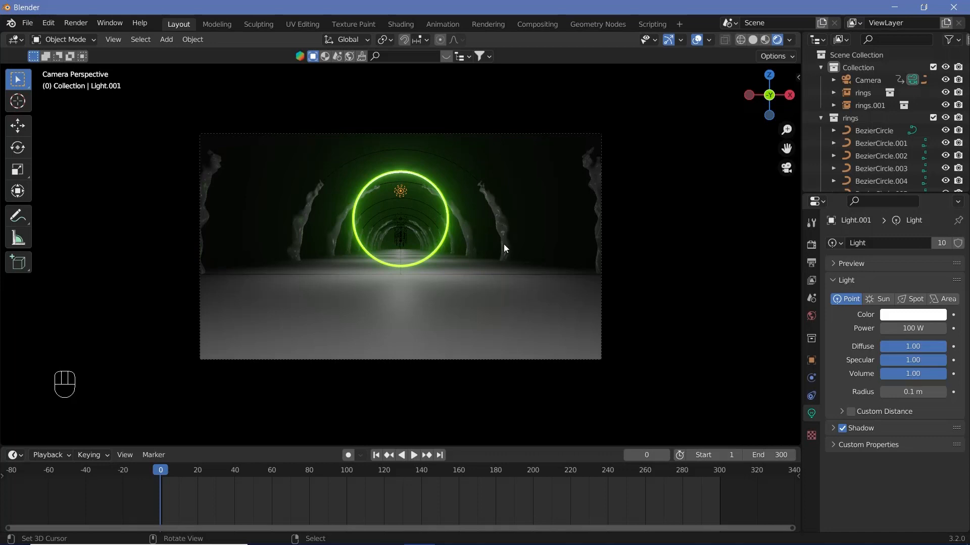
pyautogui.click(916, 329)
pyautogui.write('50')
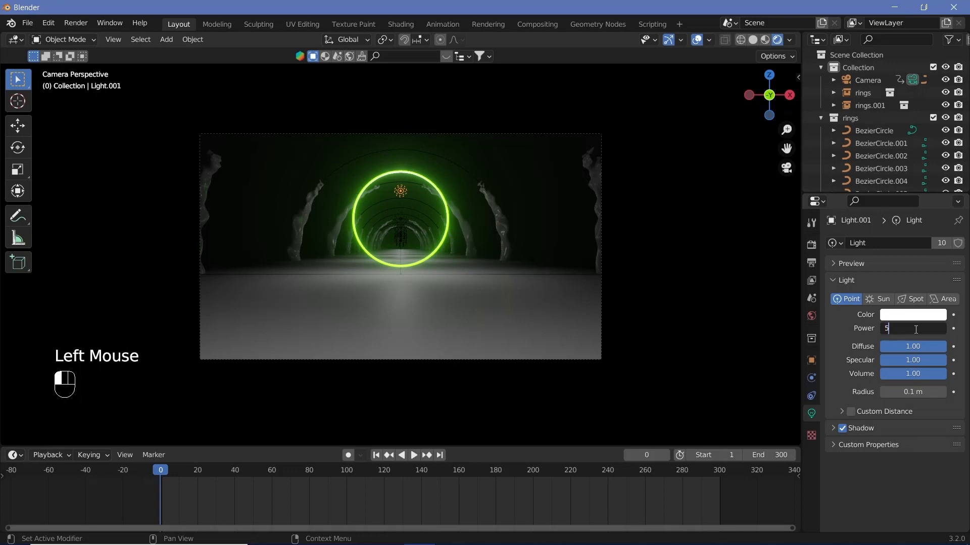
pyautogui.press('Return')
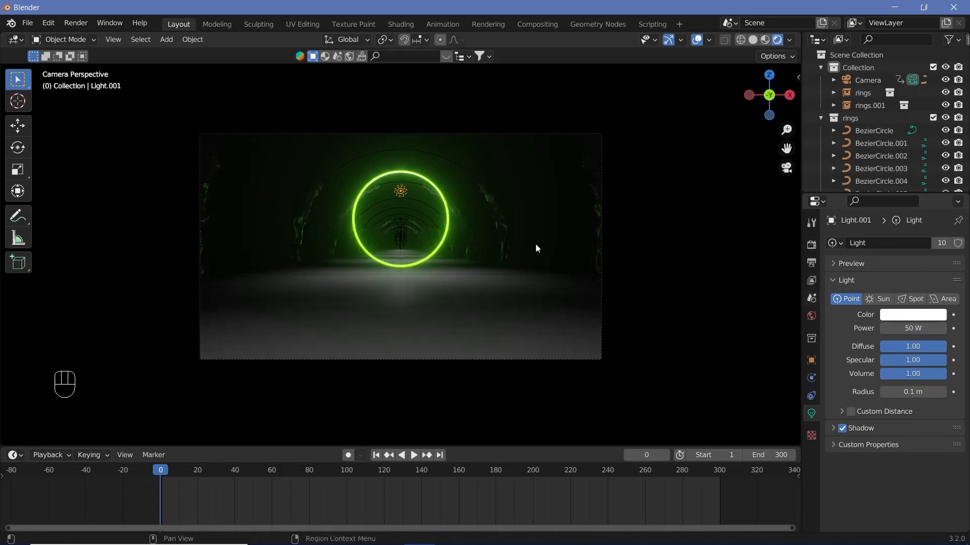
# Set the emission strength of the glowing circle's material to 20.
pyautogui.rightClick(447, 226)
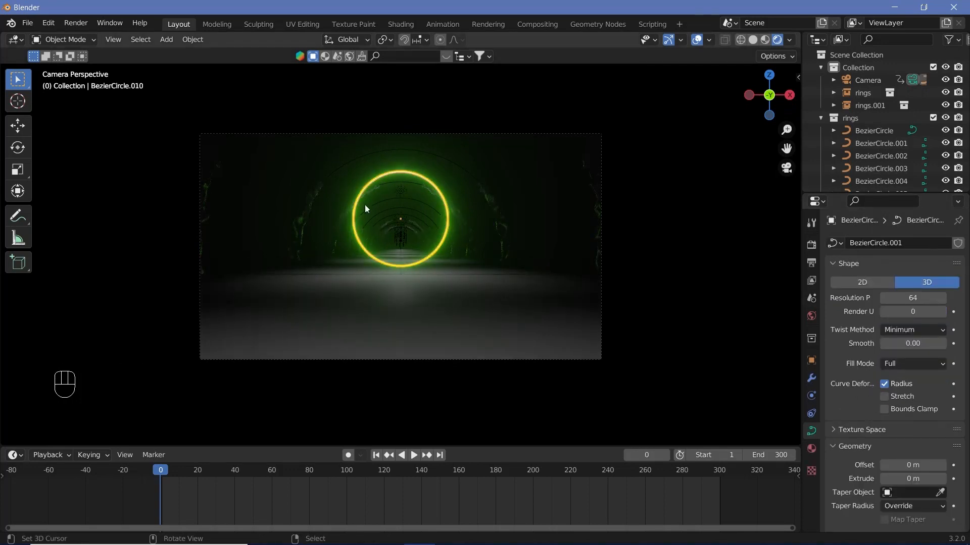
pyautogui.click(811, 449)
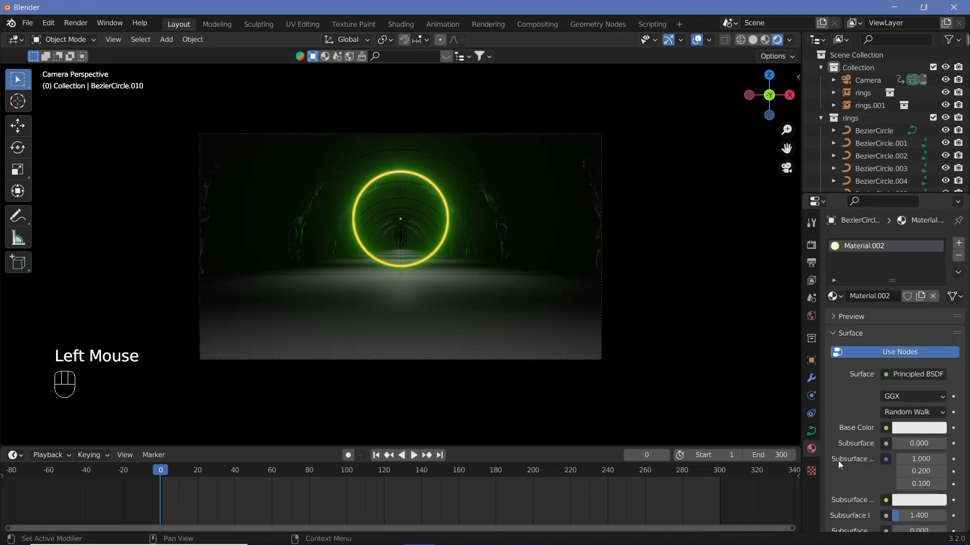
pyautogui.scroll(-4, 843, 470)
pyautogui.scroll(-2, 853, 479)
pyautogui.click(924, 362)
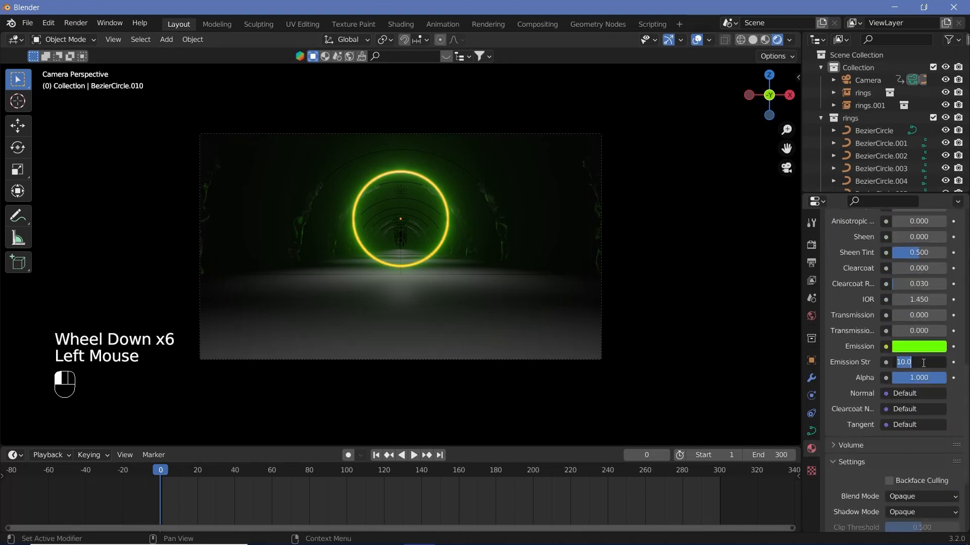
pyautogui.write('20')
pyautogui.press('Return')
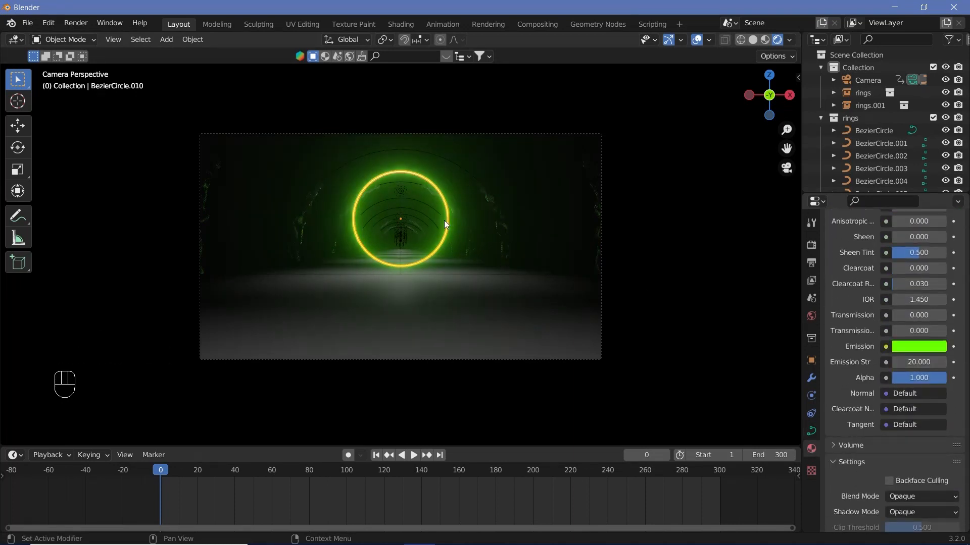
# Set the Bloom intensity to 0.02 in the render settings.
pyautogui.click(811, 247)
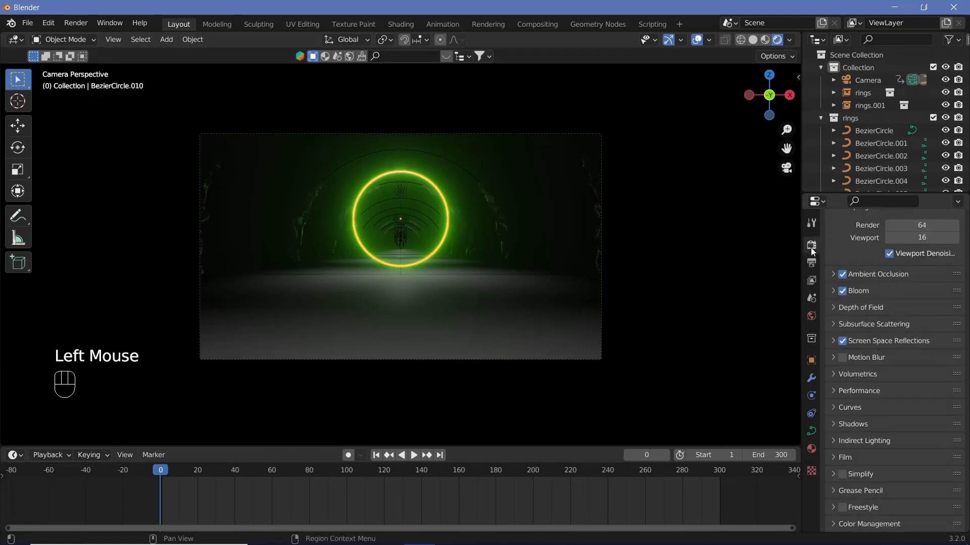
pyautogui.click(832, 291)
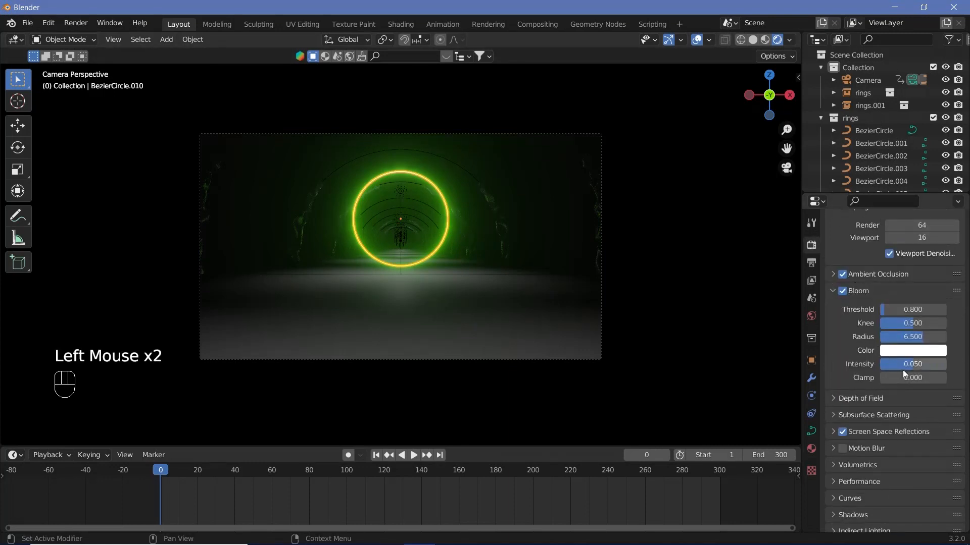
pyautogui.click(942, 363)
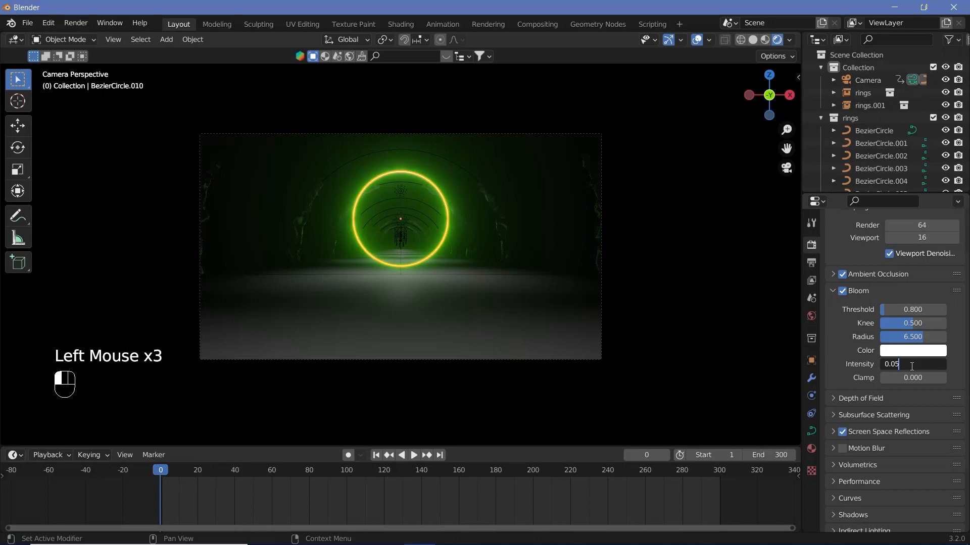
pyautogui.press('BackSpace')
pyautogui.write('2')
pyautogui.press('Return')
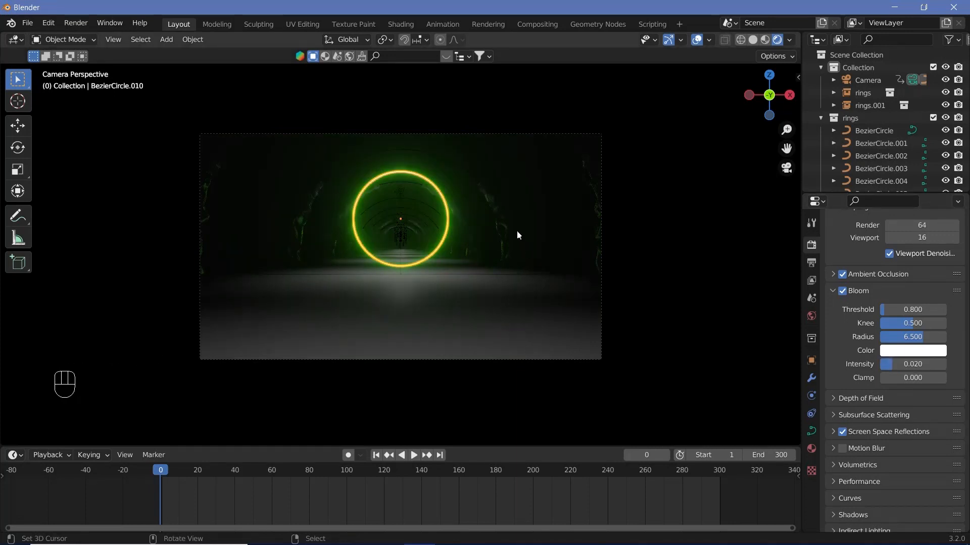
# Replace the timeline with an enlarged Shader Editor and create a new material for the floor plane.
pyautogui.rightClick(458, 335)
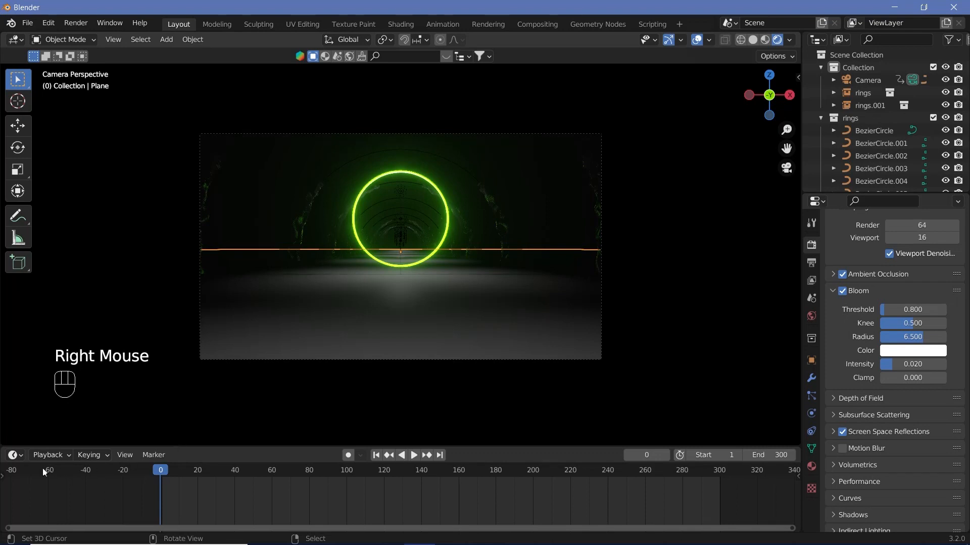
pyautogui.click(21, 458)
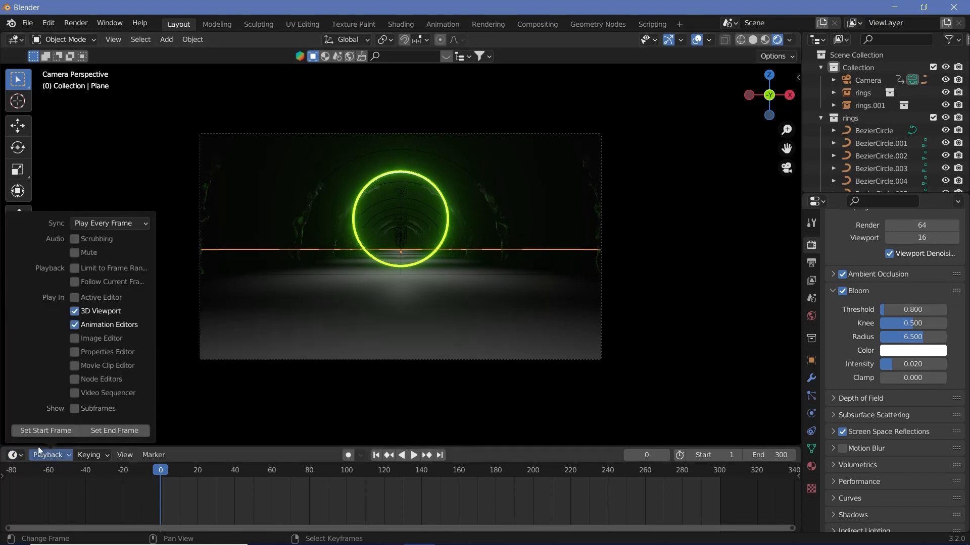
pyautogui.click(46, 386)
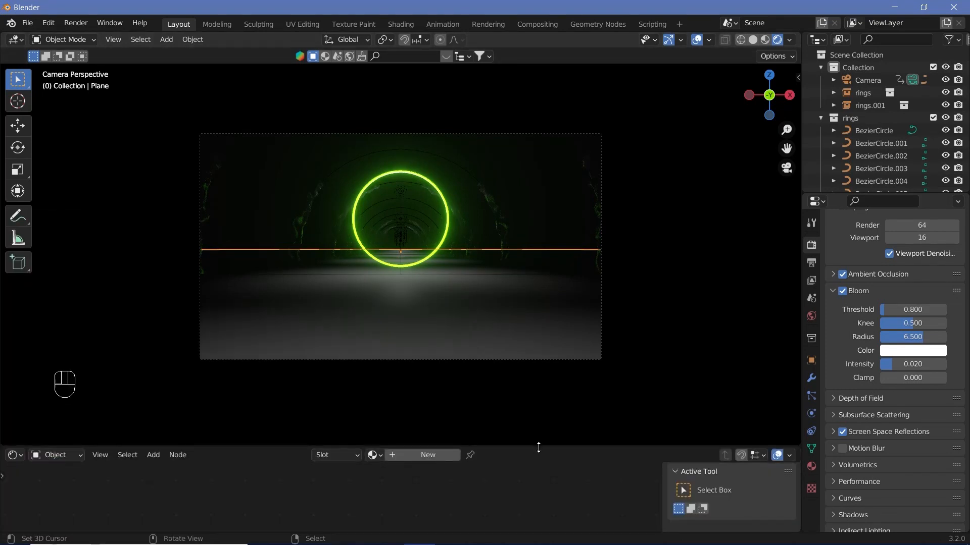
pyautogui.moveTo(539, 447); pyautogui.dragTo(560, 333)
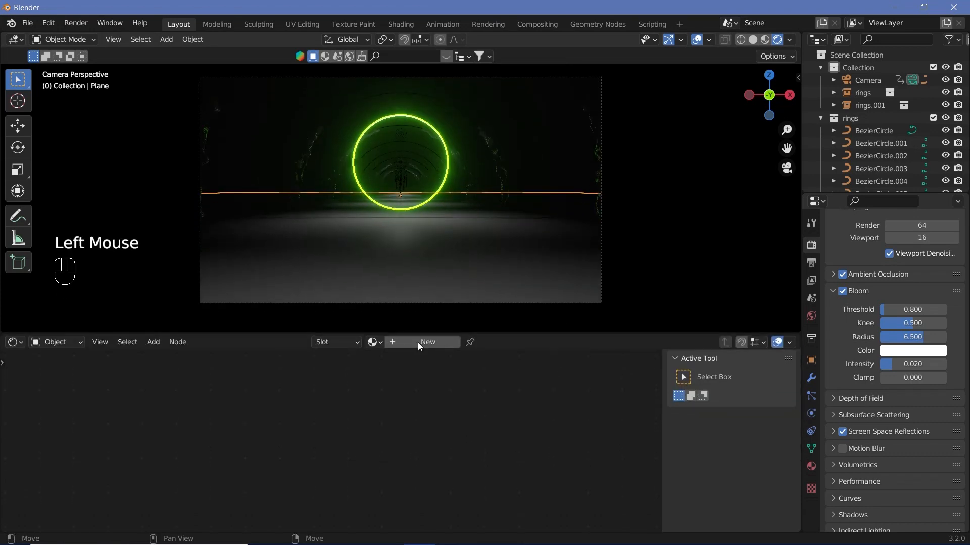
pyautogui.click(418, 345)
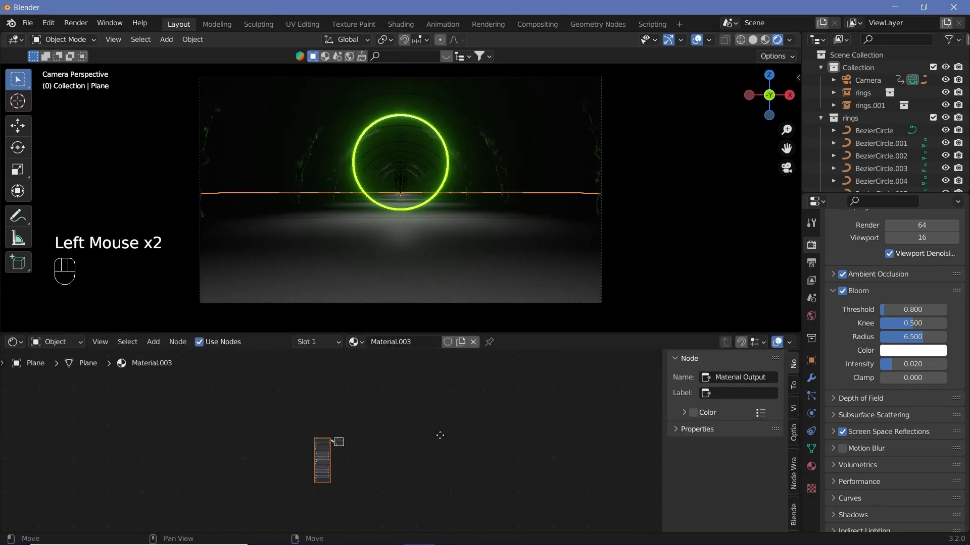
# Add a Noise Texture node well ahead of the Principled BSDF in the floor material.
pyautogui.scroll(-1, 440, 435)
pyautogui.scroll(6, 439, 435)
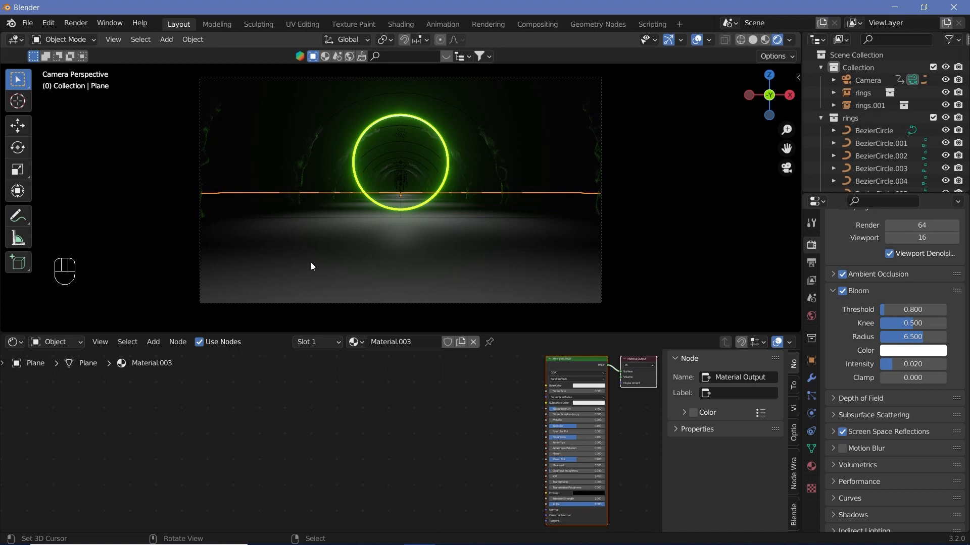
pyautogui.hotkey('shift', 'a')
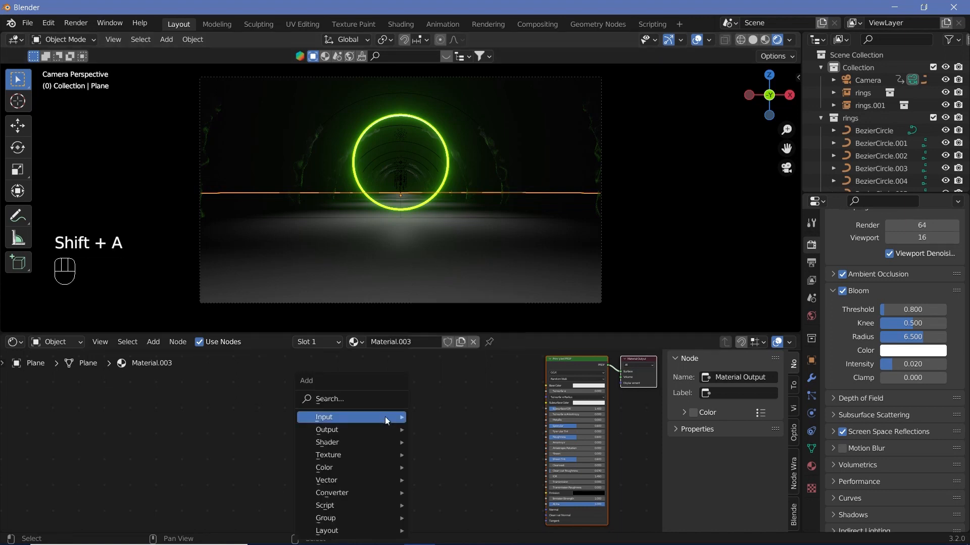
pyautogui.click(368, 398)
pyautogui.write('noise')
pyautogui.press('Return')
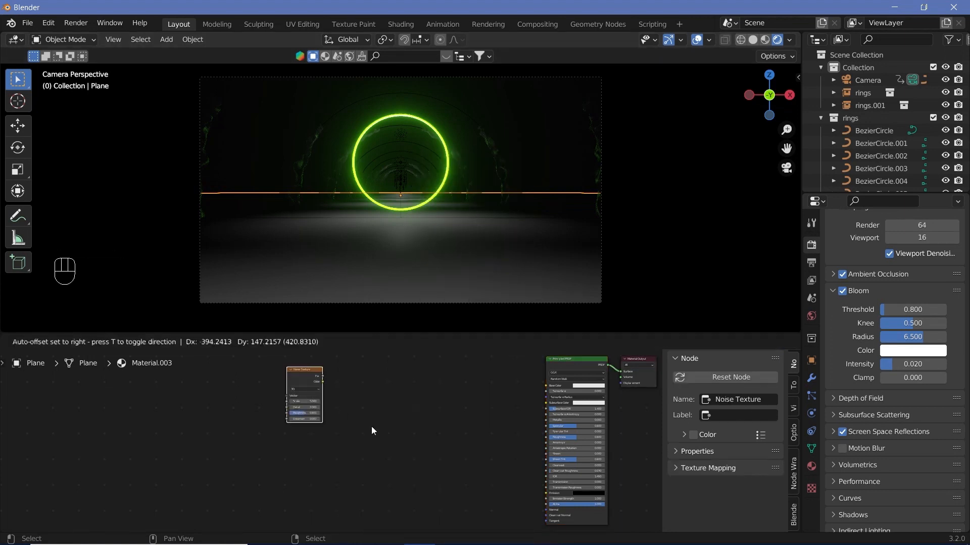
pyautogui.click(380, 427)
# Add a Musgrave Texture node below the Noise Texture and align the two texture nodes.
pyautogui.hotkey('shift', 'a')
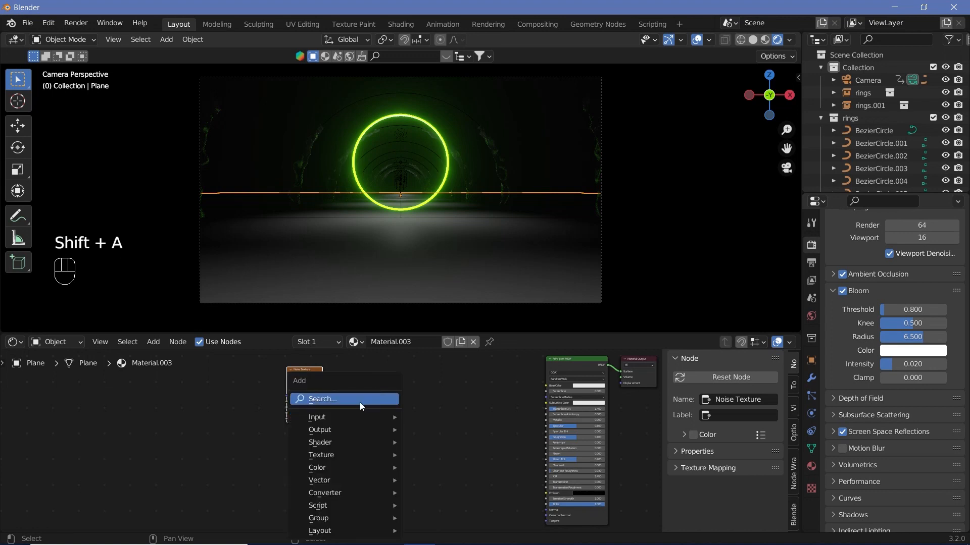
pyautogui.click(359, 402)
pyautogui.write('mus')
pyautogui.press('Return')
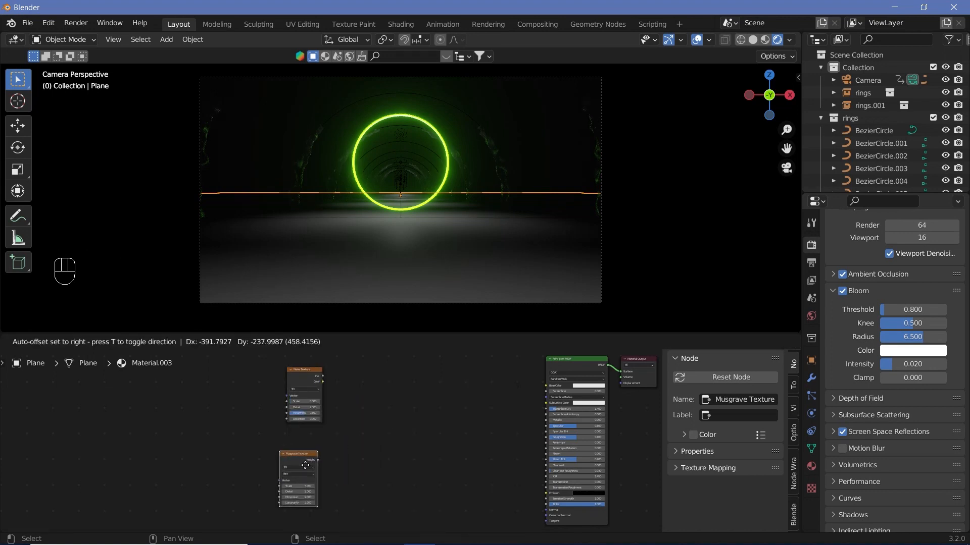
pyautogui.click(306, 469)
pyautogui.moveTo(298, 380); pyautogui.dragTo(290, 382)
# Add a ColorRamp node beside the Noise Texture.
pyautogui.hotkey('shift', 'a')
pyautogui.click(369, 395)
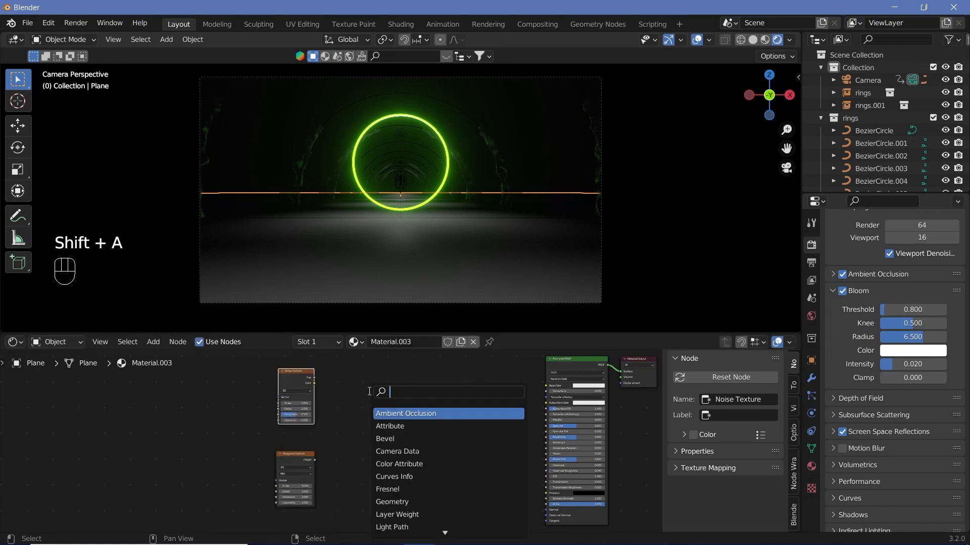
pyautogui.write('color')
pyautogui.press('Return')
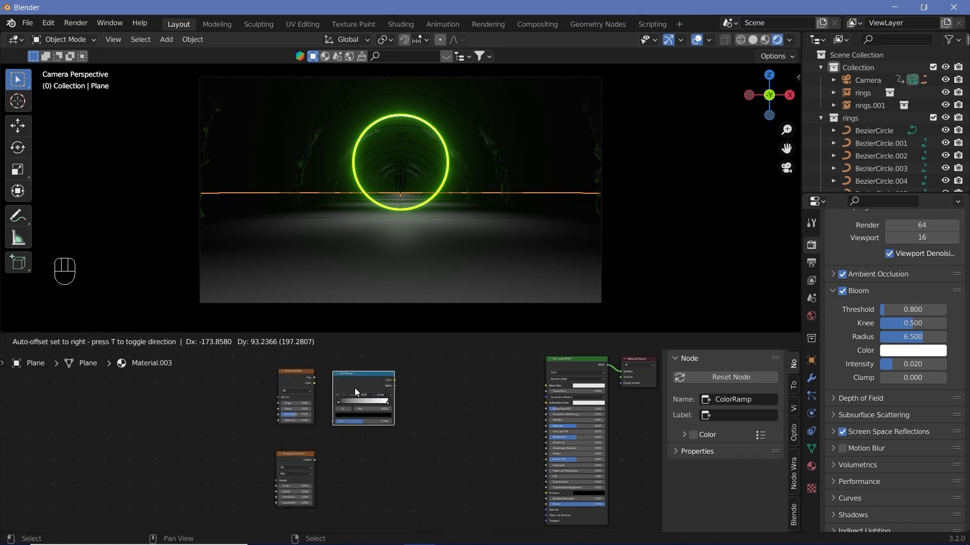
pyautogui.click(355, 390)
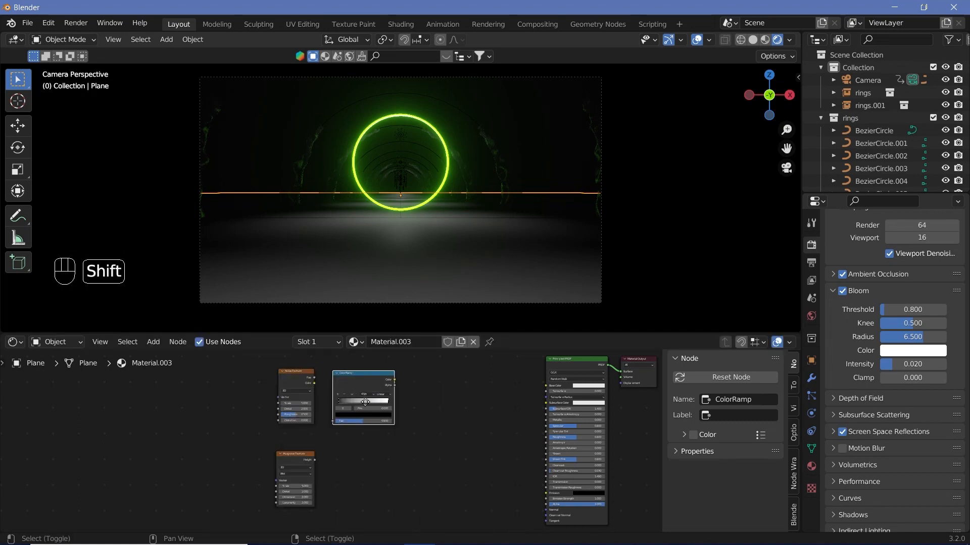
# Duplicate the ColorRamp beside the Musgrave Texture, then connect Musgrave Height and Noise Color to the Fac inputs of their adjacent ramps.
pyautogui.hotkey('shift', 'd')
pyautogui.click(368, 457)
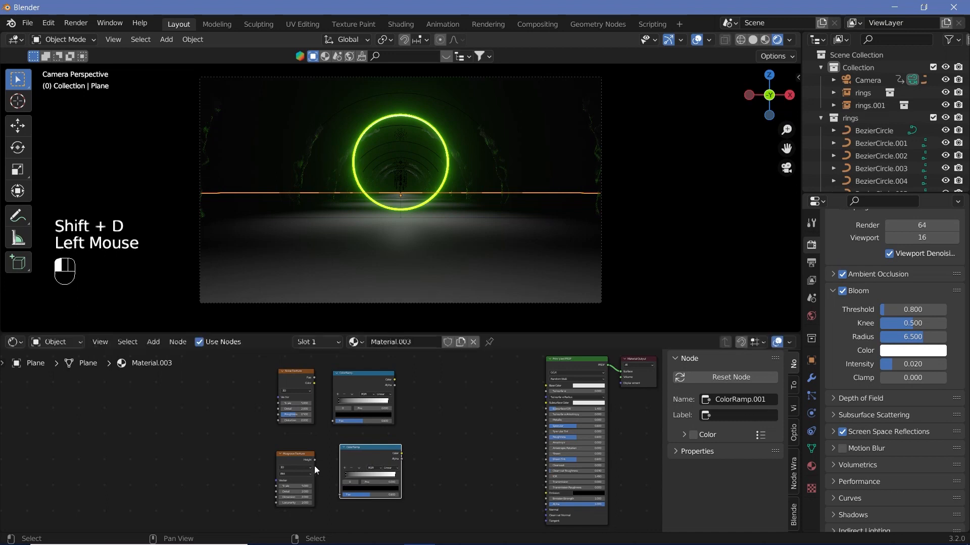
pyautogui.moveTo(314, 460); pyautogui.dragTo(339, 494)
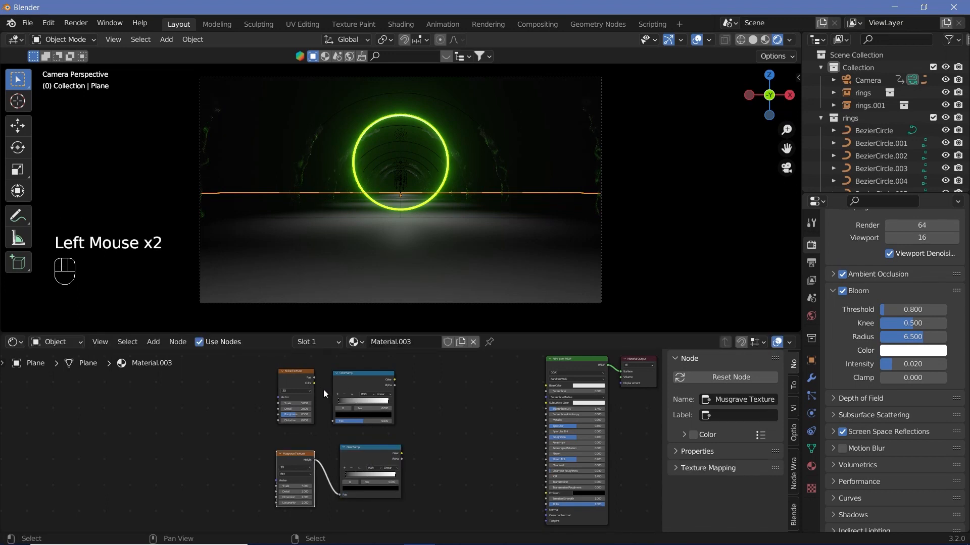
pyautogui.moveTo(313, 383); pyautogui.dragTo(342, 424)
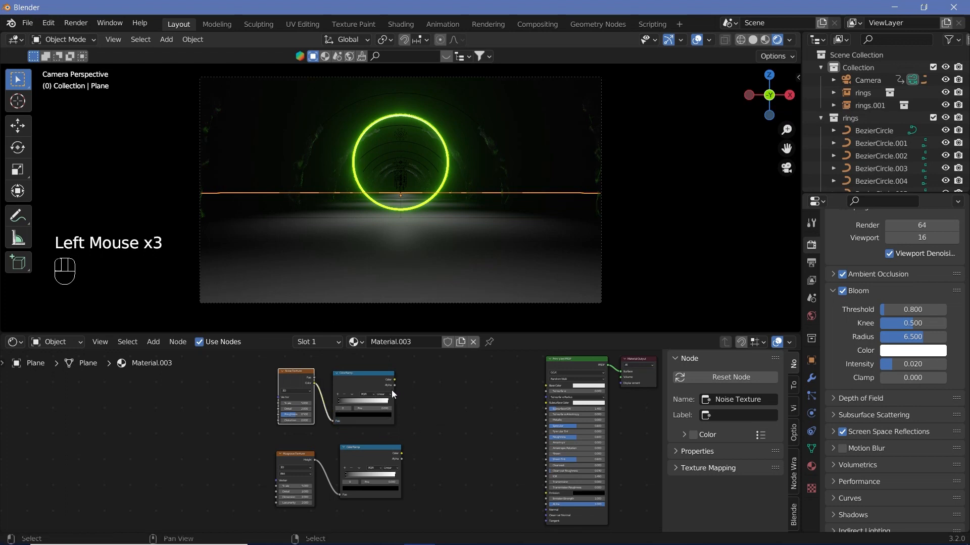
# Add a Mix color node between the two ColorRamps and the Principled BSDF.
pyautogui.hotkey('shift', 'a')
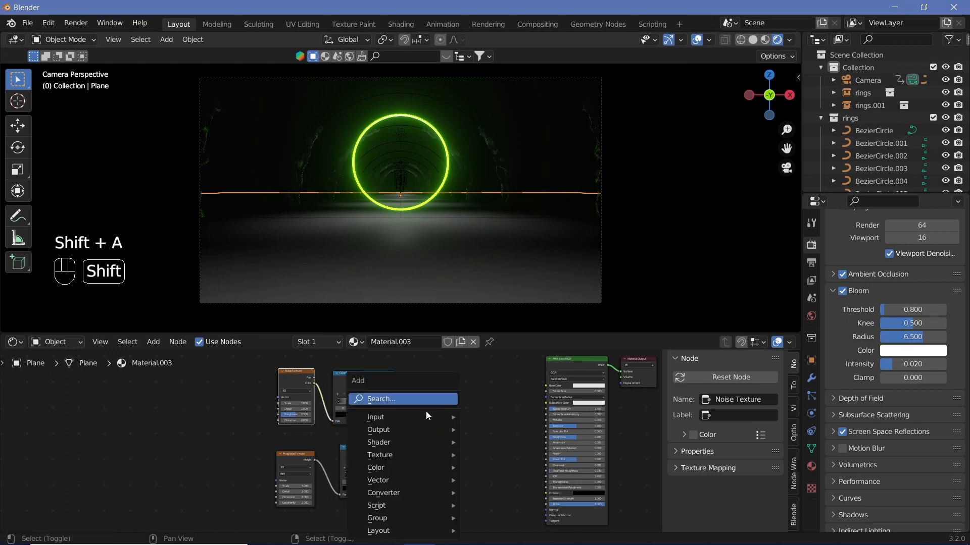
pyautogui.click(422, 399)
pyautogui.write('mix')
pyautogui.press('Return')
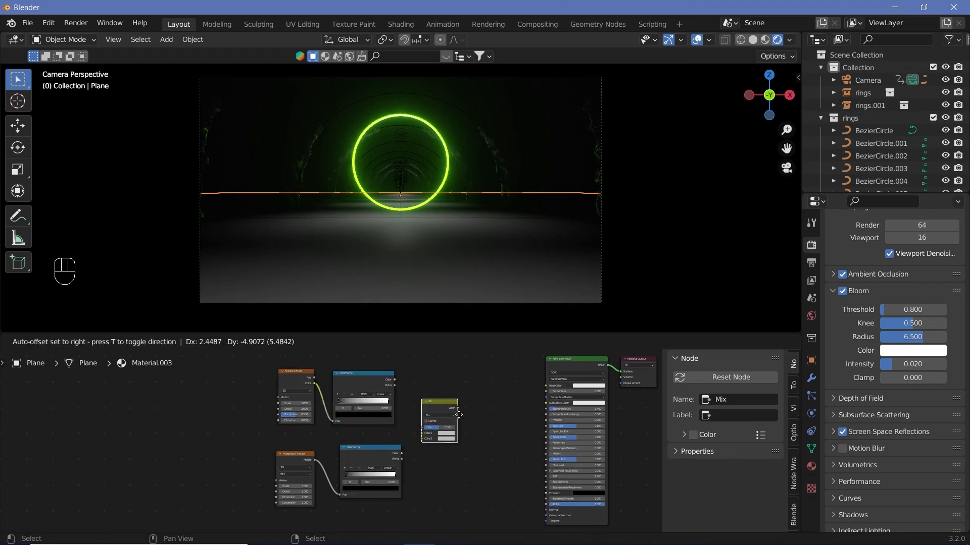
pyautogui.click(443, 417)
pyautogui.scroll(7, 441, 413)
pyautogui.keyDown('shift'); pyautogui.moveTo(503, 419); pyautogui.dragTo(469, 423, button='middle'); pyautogui.keyUp('shift')
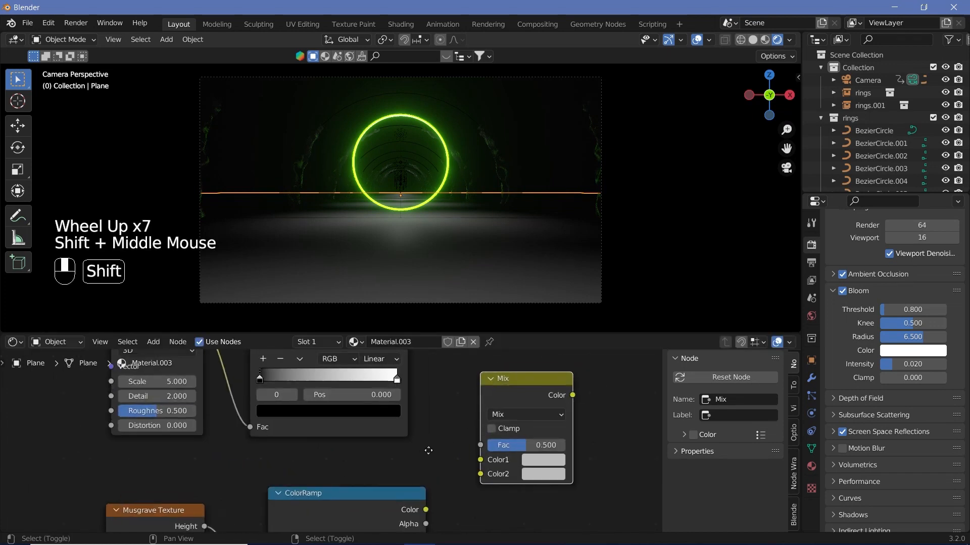
# Set the Mix node's blend mode to Multiply and connect the two ColorRamp Color outputs to its Color1 and Color2 inputs.
pyautogui.click(515, 414)
pyautogui.click(519, 364)
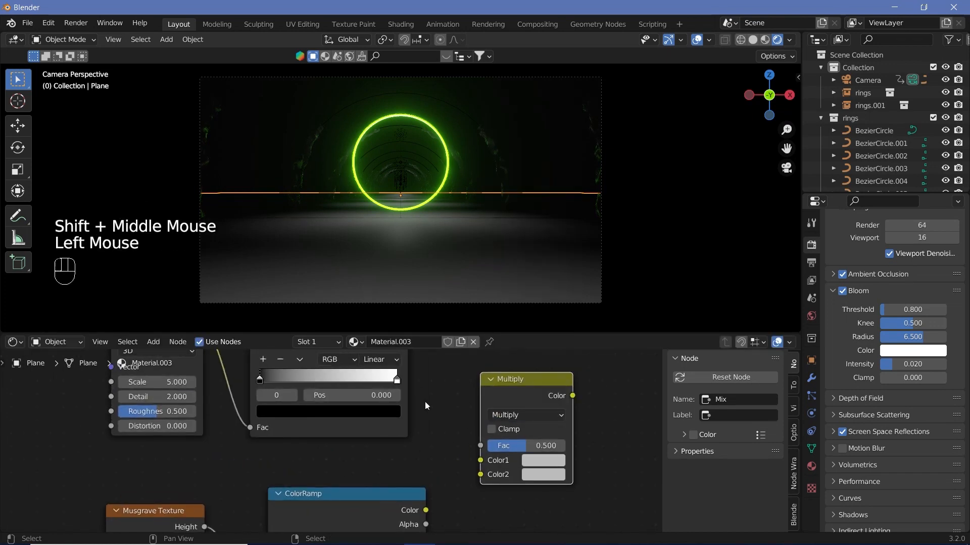
pyautogui.scroll(-2, 420, 378)
pyautogui.scroll(-1, 398, 377)
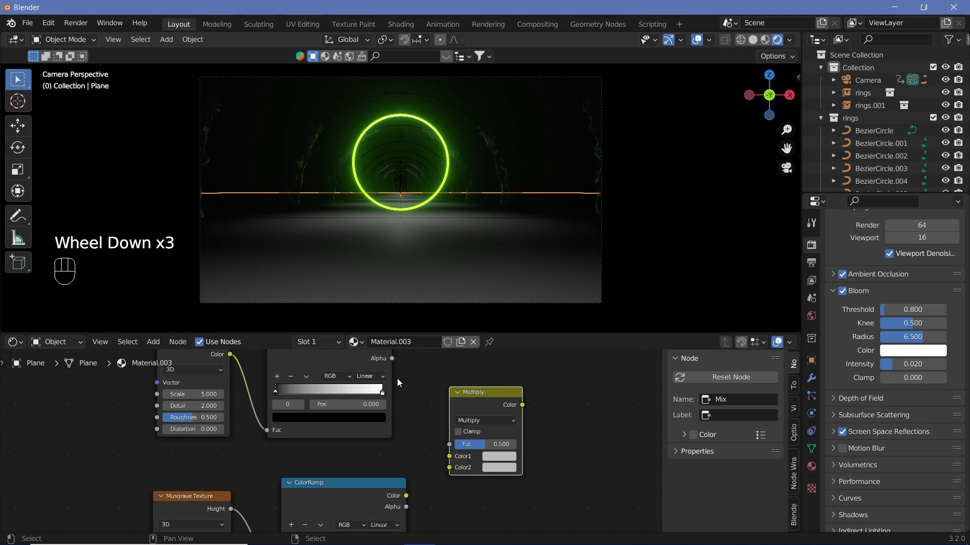
pyautogui.scroll(-1, 397, 378)
pyautogui.moveTo(387, 354); pyautogui.dragTo(441, 455)
pyautogui.moveTo(401, 492); pyautogui.dragTo(441, 466)
# Connect the Multiply node's Color output to the Principled BSDF's Roughness input.
pyautogui.scroll(-4, 556, 404)
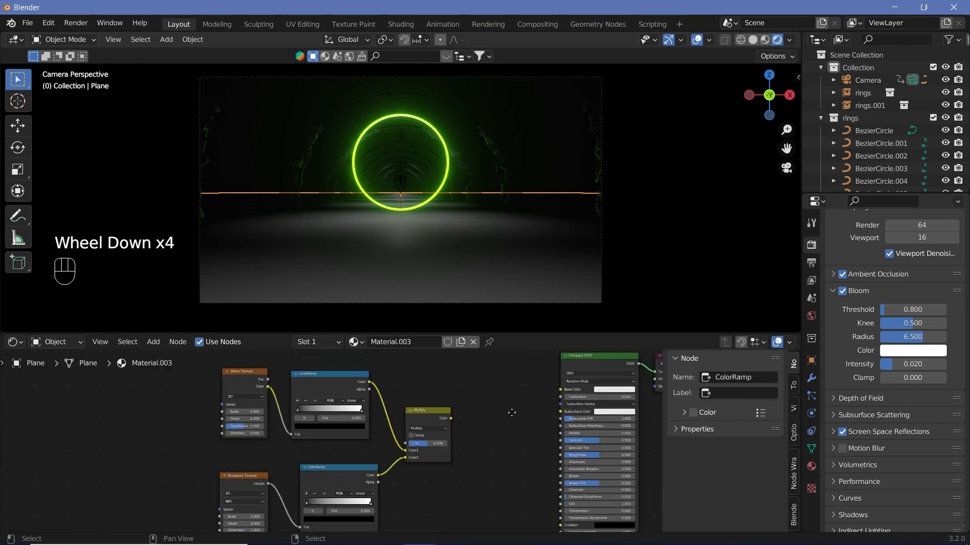
pyautogui.moveTo(494, 415); pyautogui.dragTo(482, 416, button='middle')
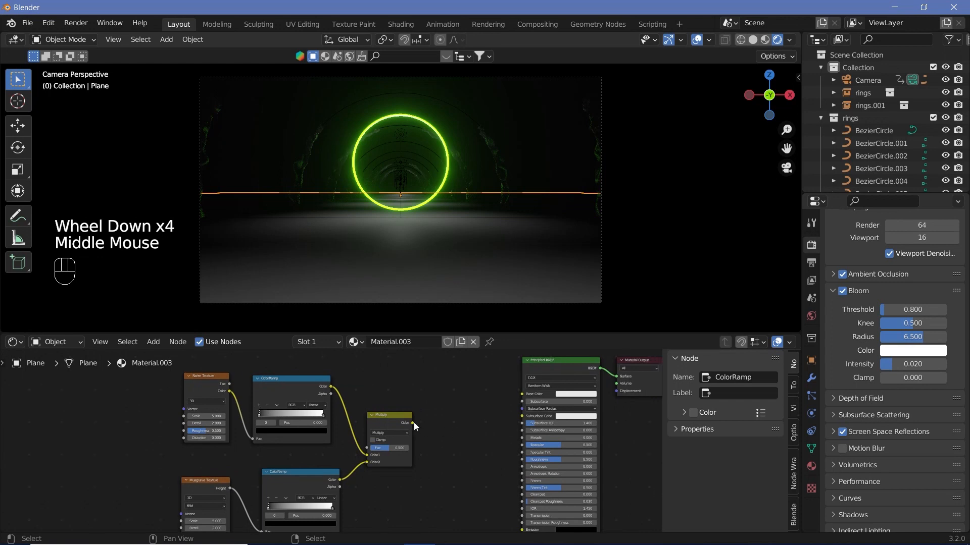
pyautogui.moveTo(413, 423); pyautogui.dragTo(528, 460)
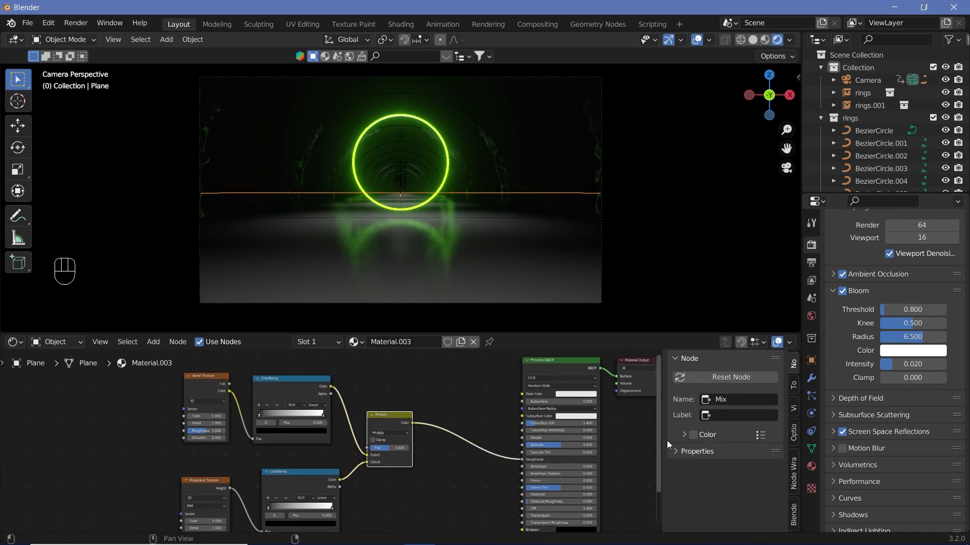
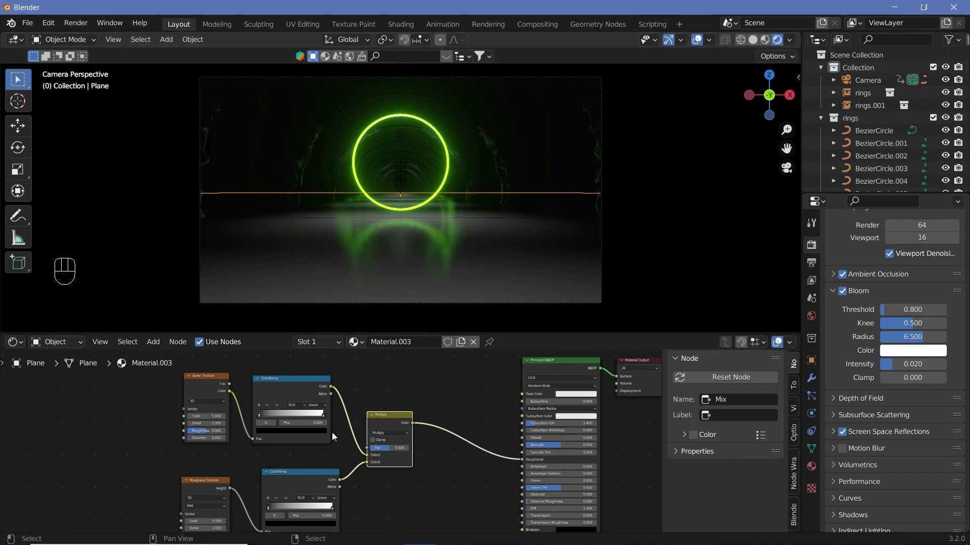
# Apply the scale of the floor plane.
pyautogui.moveTo(332, 432); pyautogui.dragTo(461, 391, button='middle')
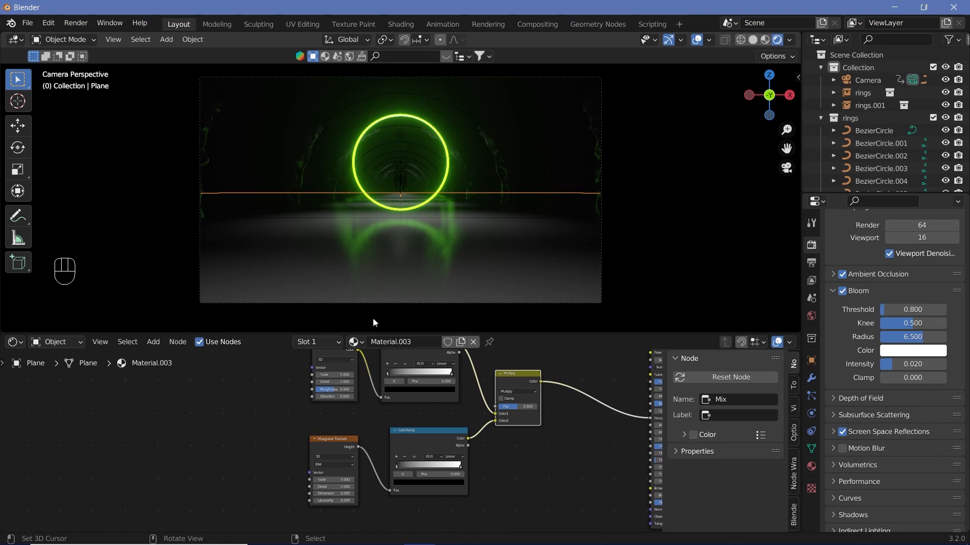
pyautogui.scroll(2, 349, 416)
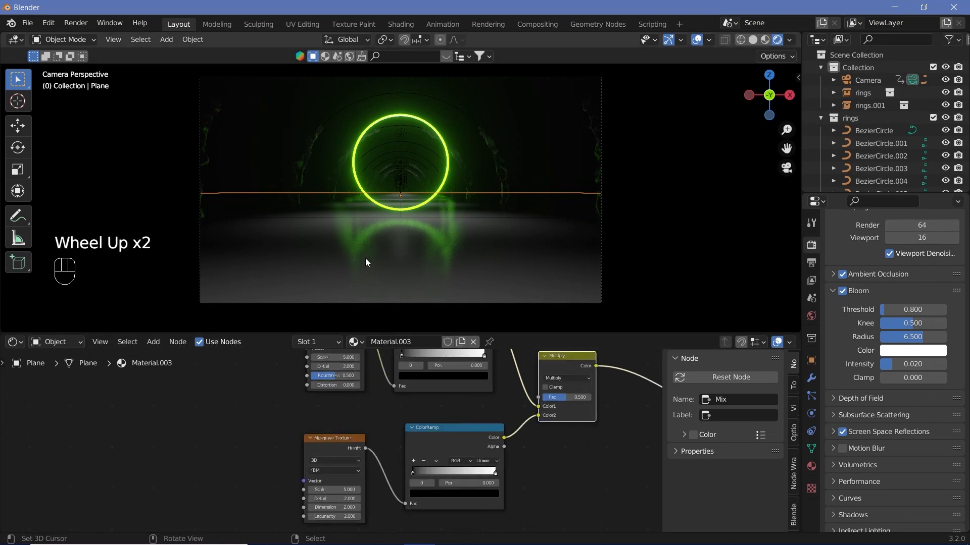
pyautogui.hotkey('ctrl', 'a')
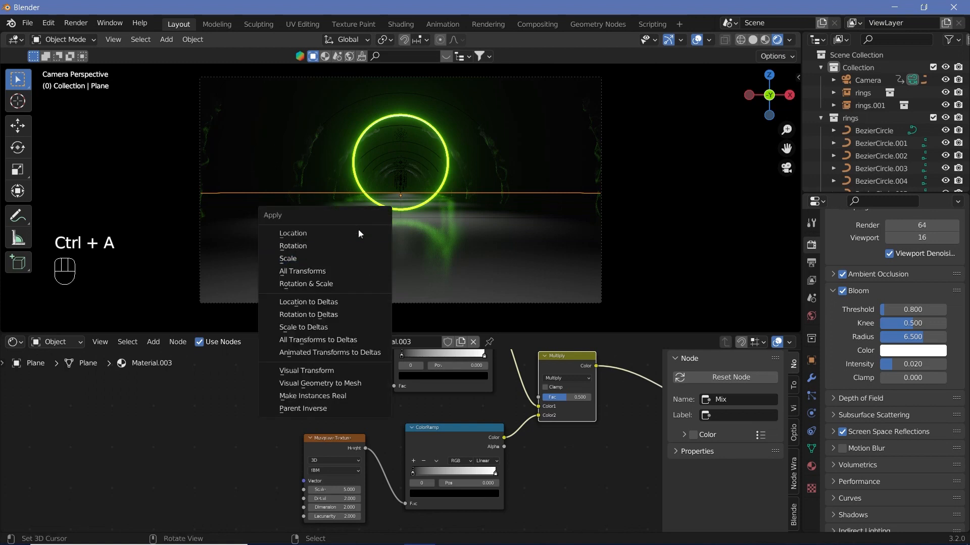
pyautogui.click(341, 262)
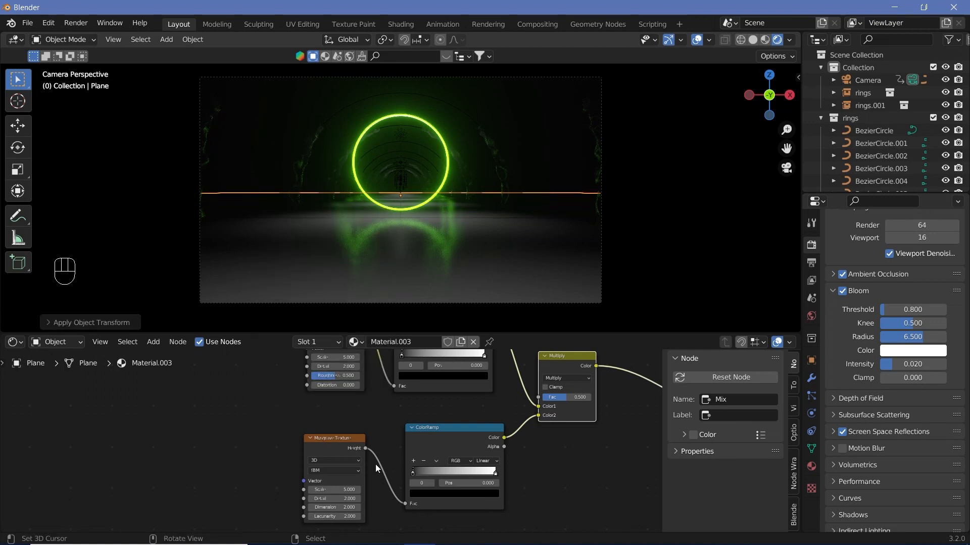
# Set the Musgrave Texture's Scale to 40.
pyautogui.moveTo(382, 480); pyautogui.dragTo(390, 473, button='middle')
pyautogui.click(343, 484)
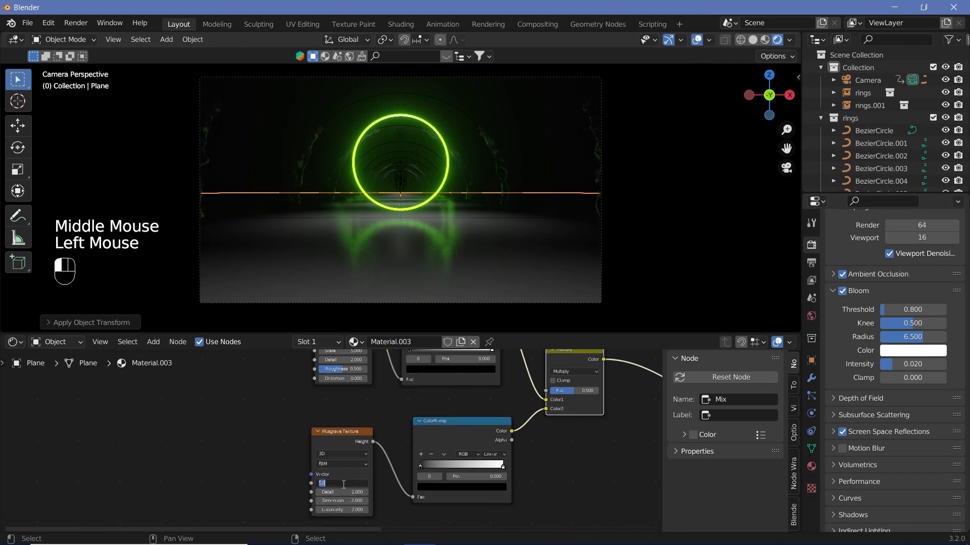
pyautogui.write('20')
pyautogui.press('Return')
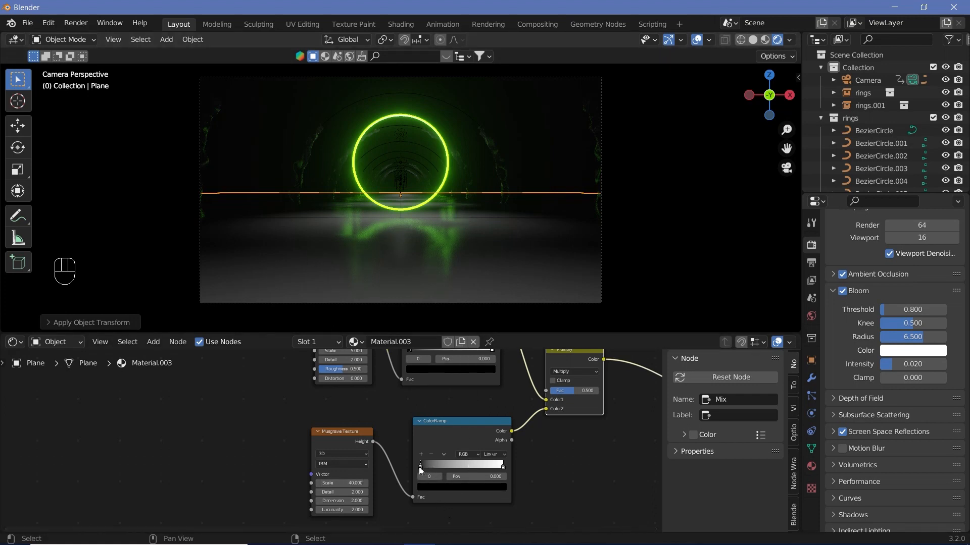
# Tighten and reverse the Musgrave ColorRamp, placing the white stop at about 0.2 and the black stop at about 0.4.
pyautogui.moveTo(419, 466)
pyautogui.mouseDown()
pyautogui.moveTo(493, 480)
pyautogui.moveTo(432, 468)
pyautogui.mouseUp()
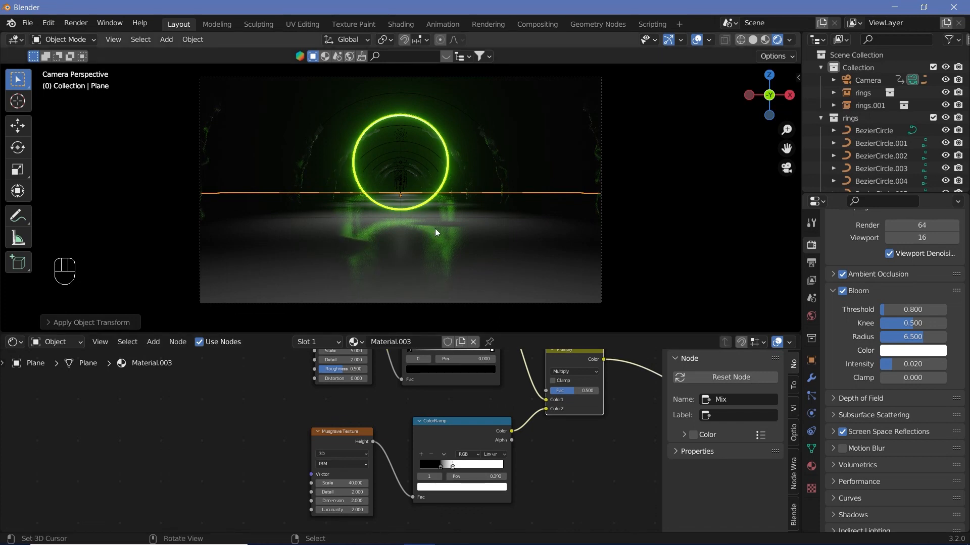
pyautogui.moveTo(453, 466); pyautogui.dragTo(429, 467)
pyautogui.click(454, 465)
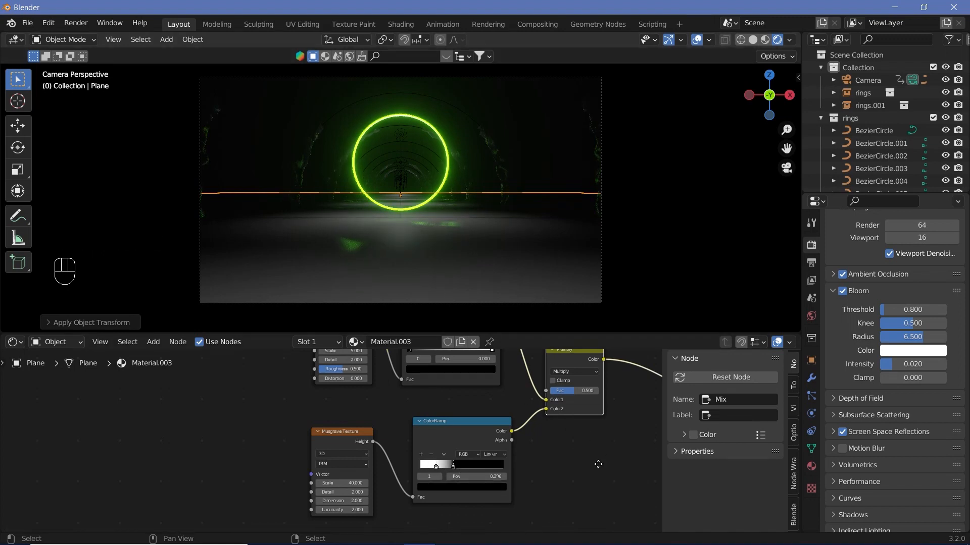
# Raise the Multiply node's Fac to about 0.76.
pyautogui.moveTo(601, 444); pyautogui.dragTo(594, 467, button='middle')
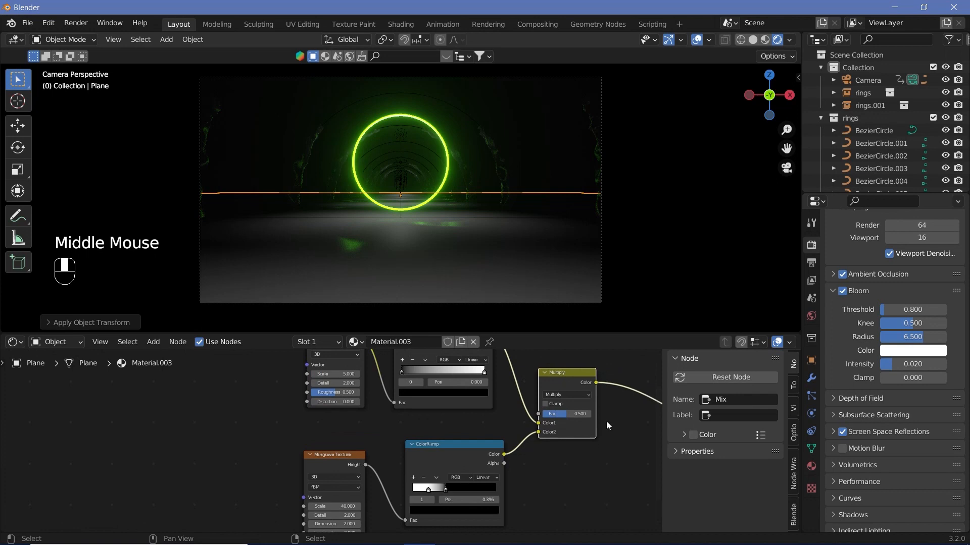
pyautogui.click(564, 414)
pyautogui.moveTo(564, 414); pyautogui.dragTo(539, 410)
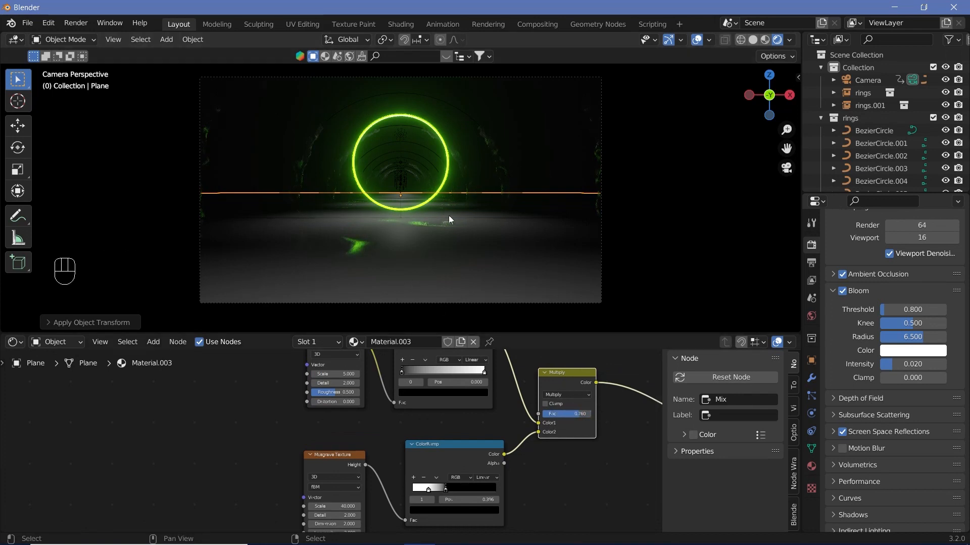
# Enter 40 again for the Musgrave Texture's Scale and set the Noise Texture's Scale to 200.
pyautogui.moveTo(602, 467); pyautogui.dragTo(643, 438, button='middle')
pyautogui.click(382, 477)
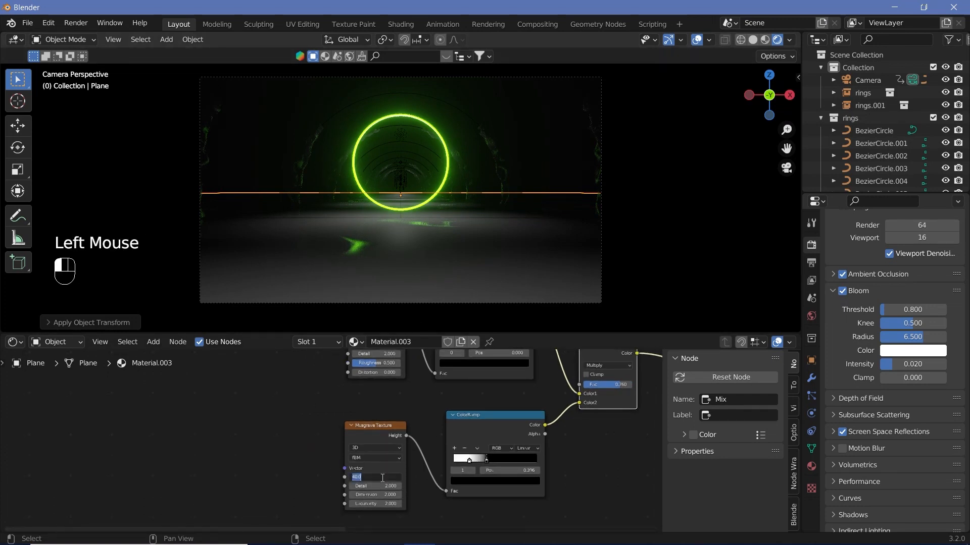
pyautogui.write('40')
pyautogui.press('Return')
pyautogui.moveTo(584, 451); pyautogui.dragTo(540, 506, button='middle')
pyautogui.click(325, 400)
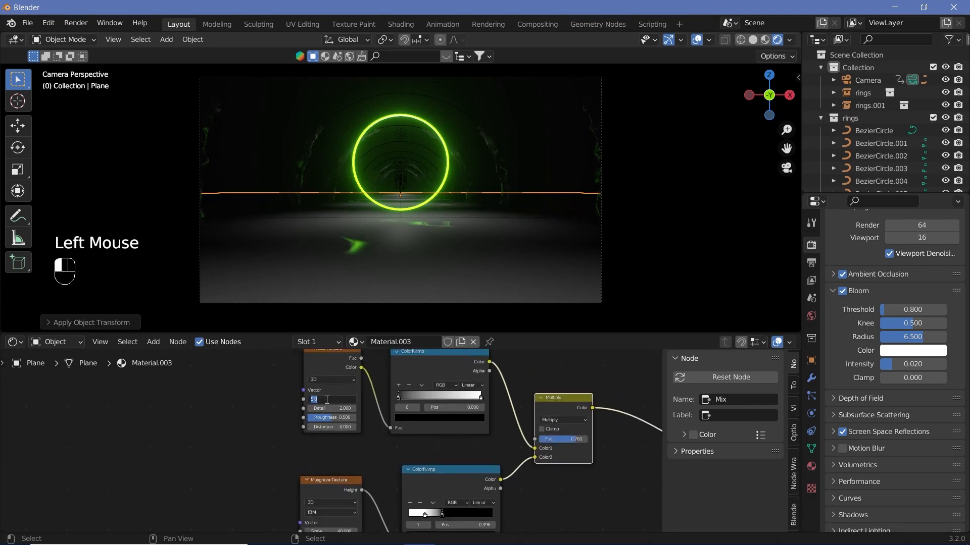
pyautogui.write('200')
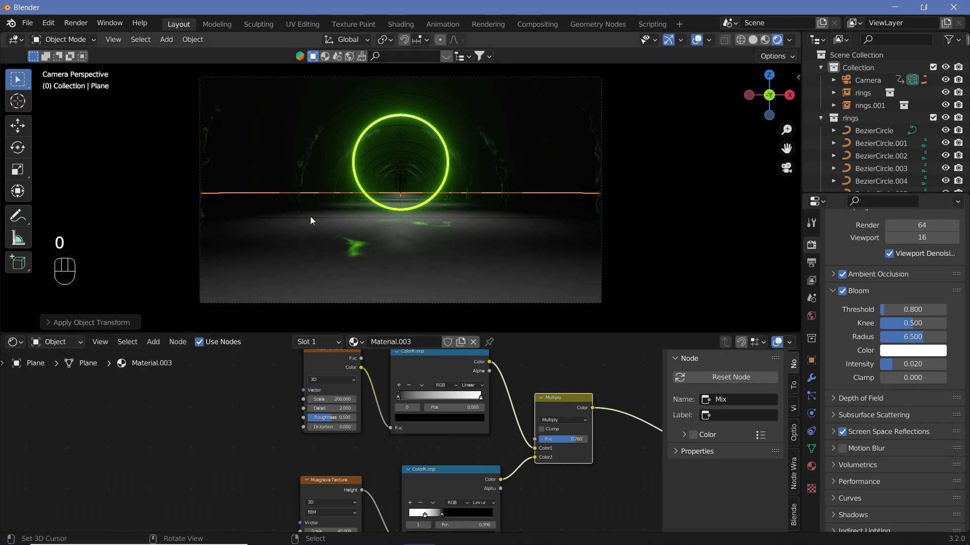
# Set the Principled BSDF's Metallic to 0.444 and darken its Base Color to grey.
pyautogui.moveTo(647, 437); pyautogui.dragTo(353, 462, button='middle')
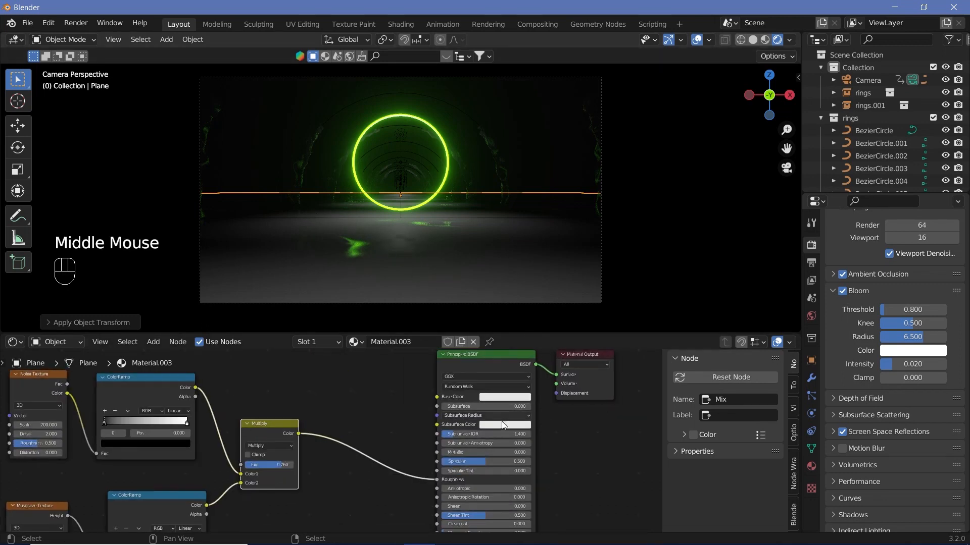
pyautogui.moveTo(481, 453)
pyautogui.mouseDown()
pyautogui.moveTo(470, 453)
pyautogui.moveTo(481, 452)
pyautogui.mouseUp()
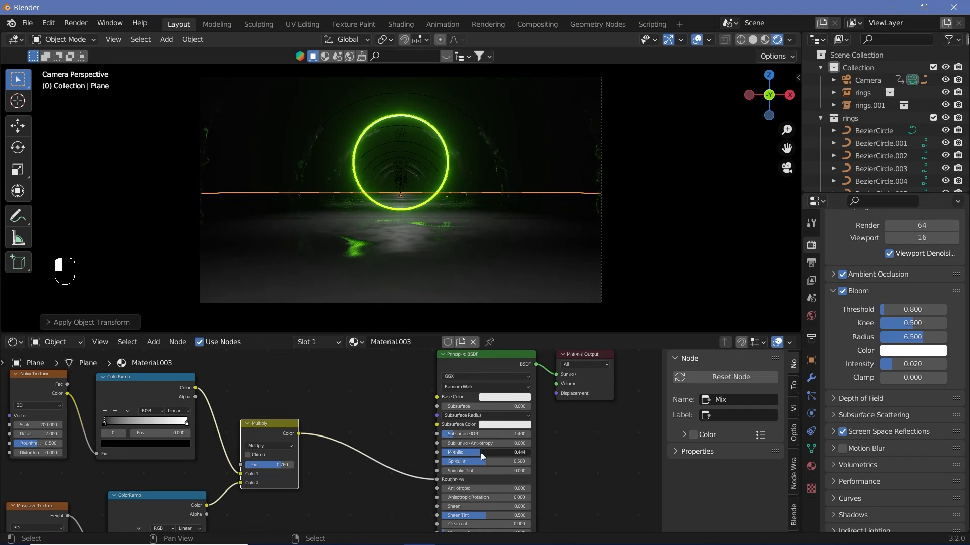
pyautogui.click(507, 394)
pyautogui.click(551, 318)
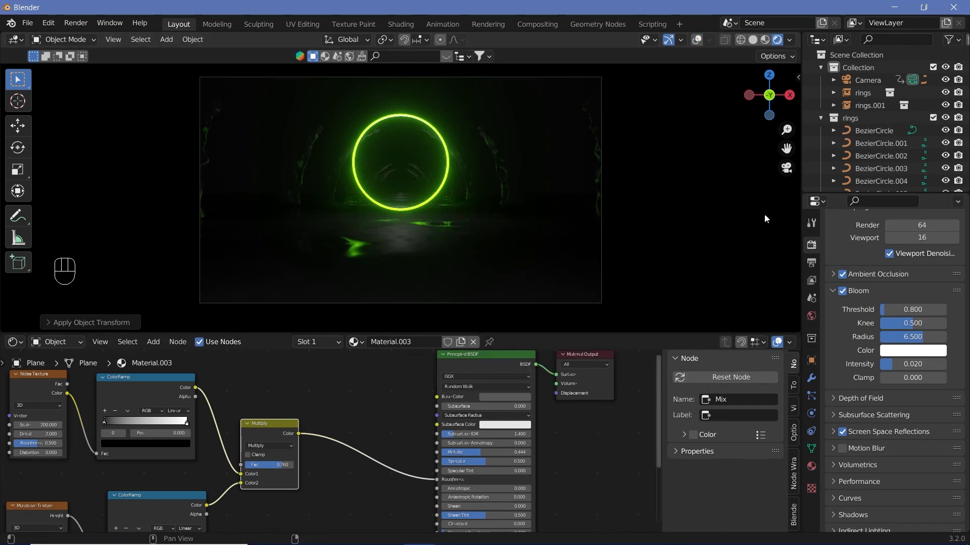
# Show the viewport overlays, select the point light inside the glowing circle, and change its color to light green.
pyautogui.click(695, 39)
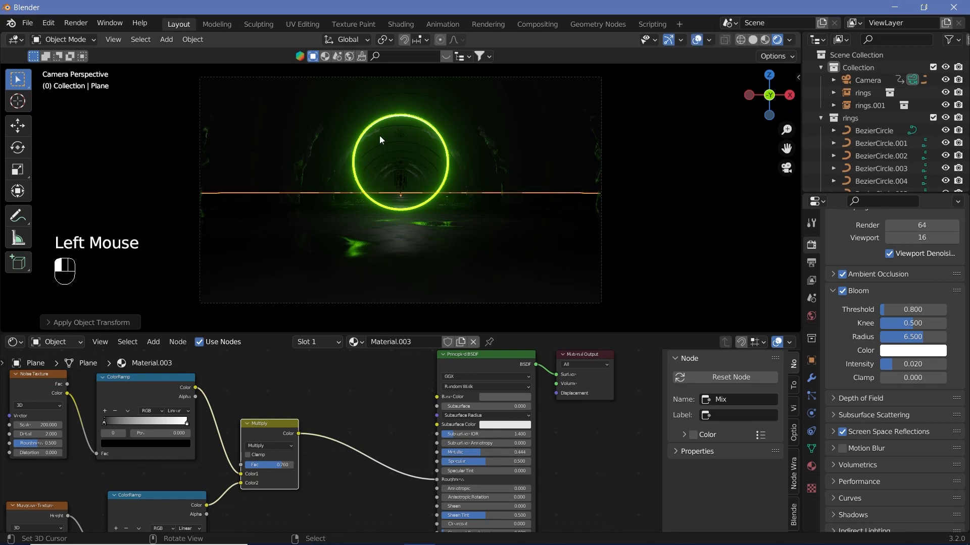
pyautogui.rightClick(400, 135)
pyautogui.click(812, 414)
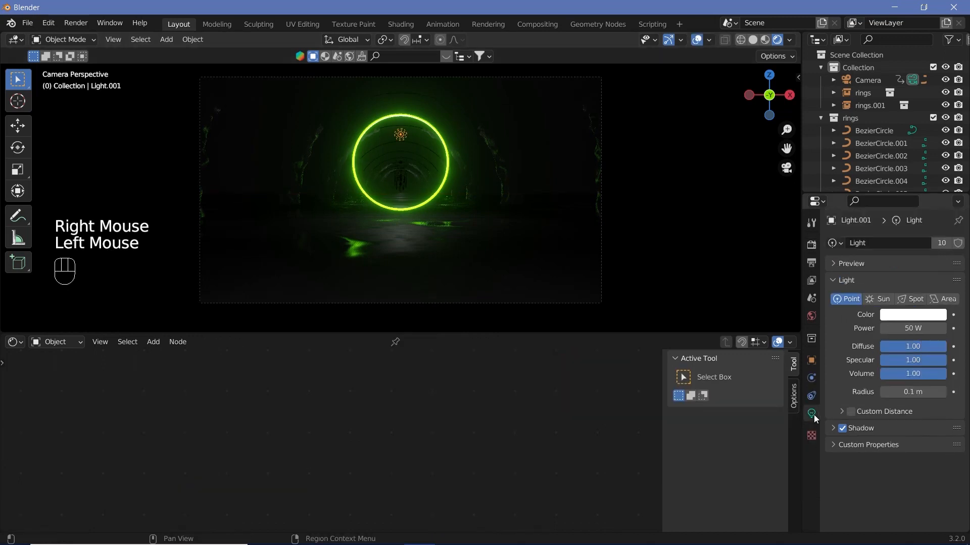
pyautogui.click(908, 315)
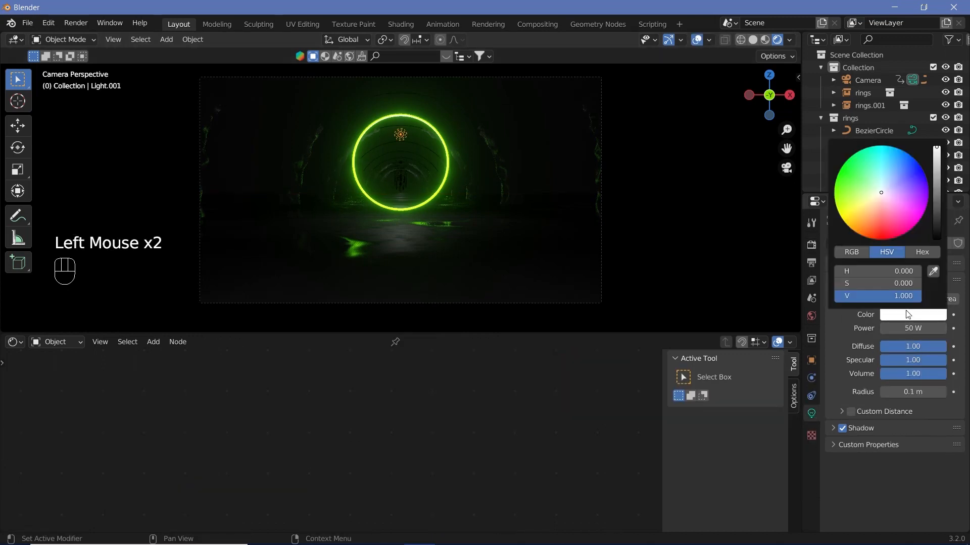
pyautogui.click(860, 185)
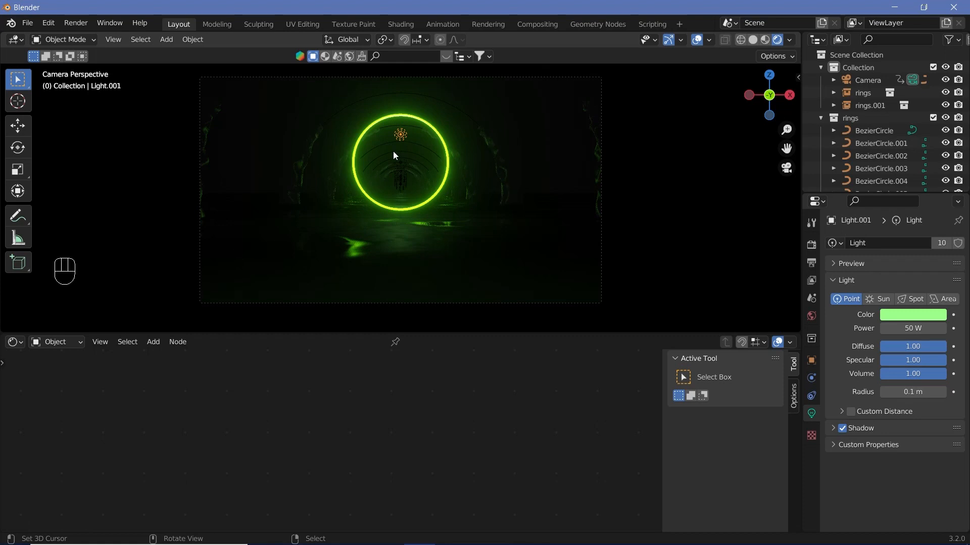
# Duplicate the green light along the negative X axis to just outside the ring, working in top view.
pyautogui.press('KP_0')
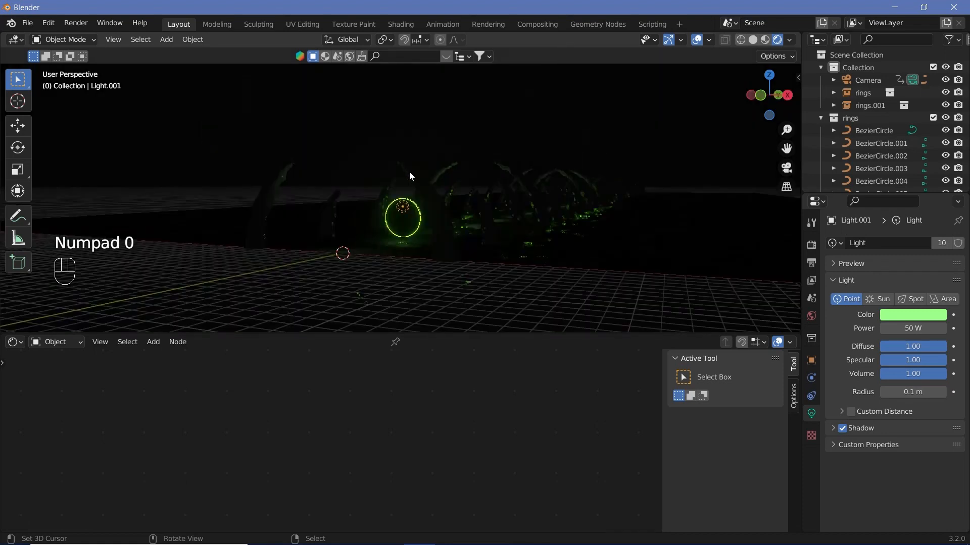
pyautogui.press('KP_7')
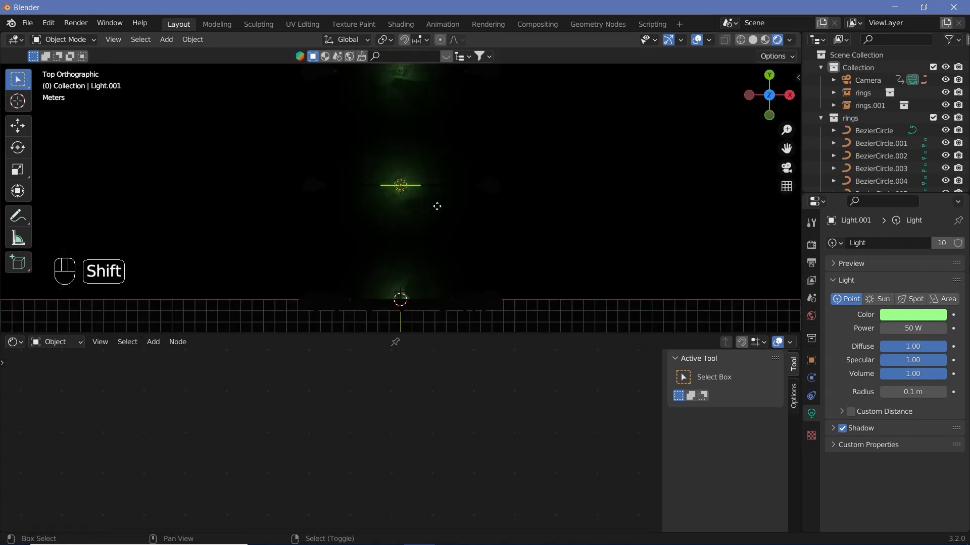
pyautogui.hotkey('shift', 'd')
pyautogui.press('x')
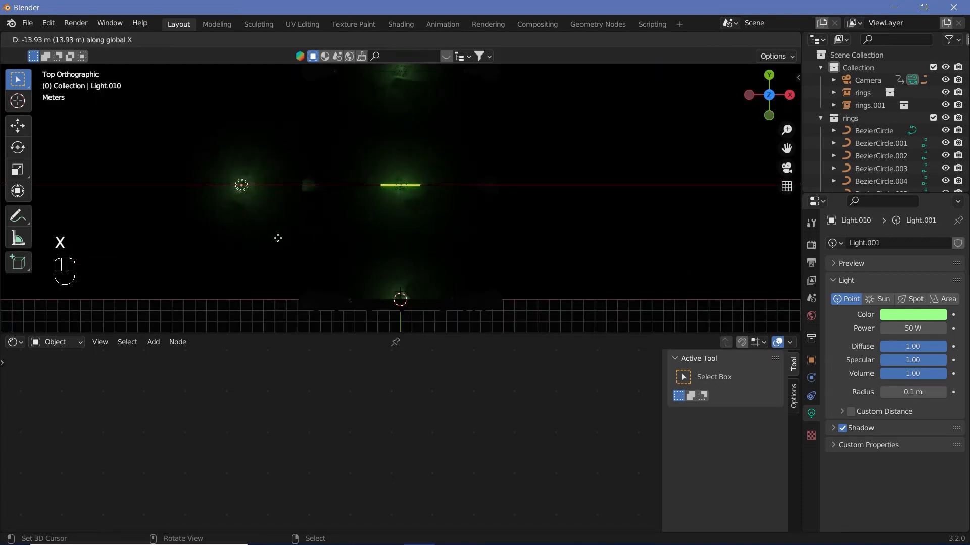
pyautogui.click(307, 266)
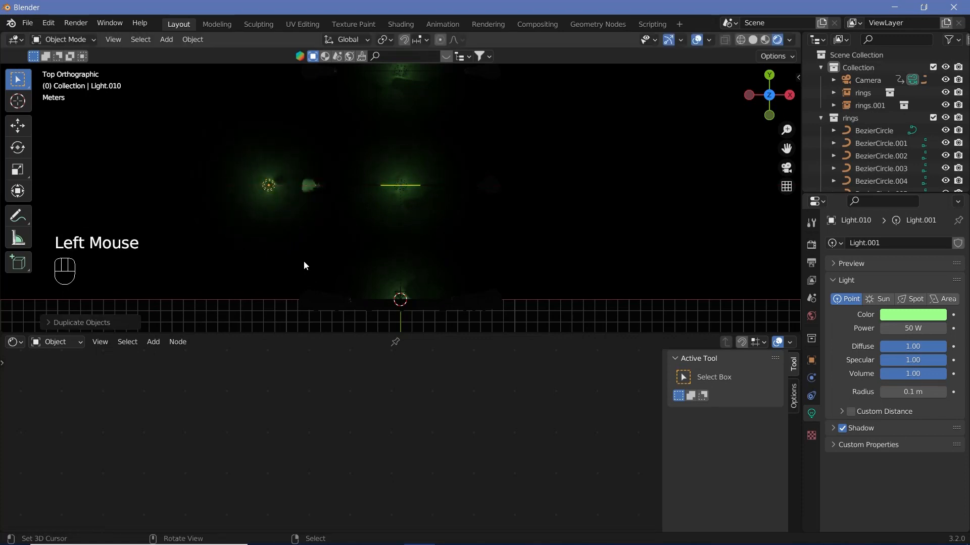
# Duplicate the outer light along the X axis to the matching spot on the opposite side of the ring.
pyautogui.hotkey('shift', 'd')
pyautogui.press('x')
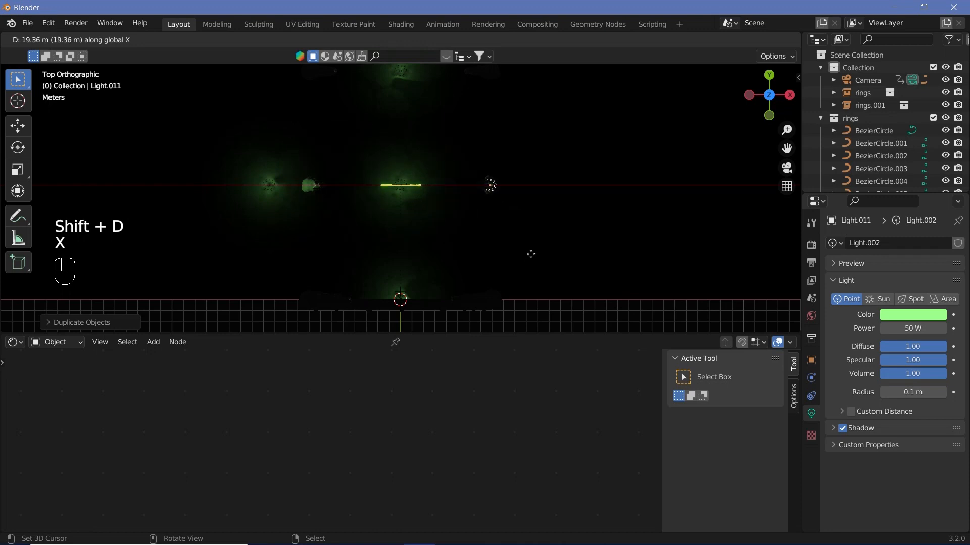
pyautogui.click(543, 256)
# Select both outer side lights in front view and move them up to about the ring's upper part.
pyautogui.press('KP_1')
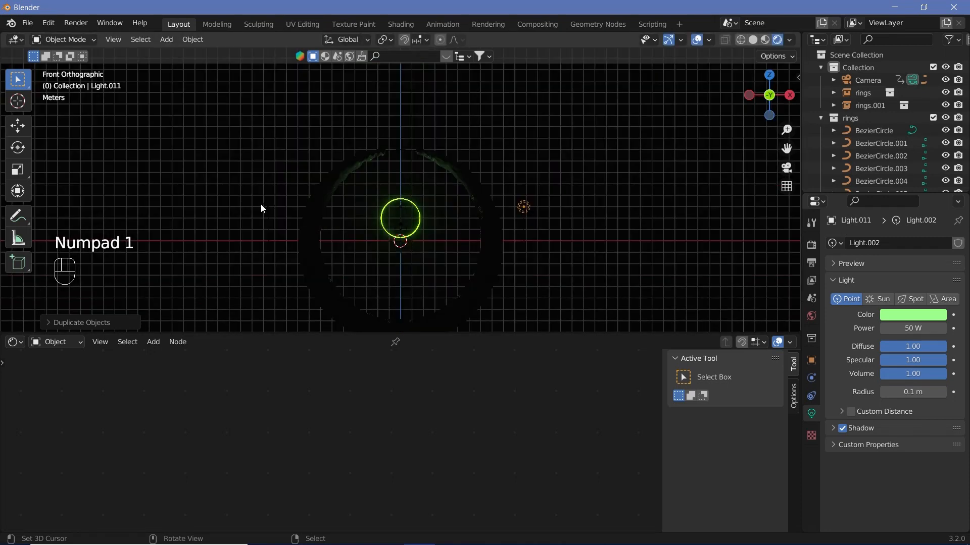
pyautogui.keyDown('shift'); pyautogui.rightClick(545, 218); pyautogui.keyUp('shift')
pyautogui.keyDown('shift'); pyautogui.rightClick(545, 215); pyautogui.keyUp('shift')
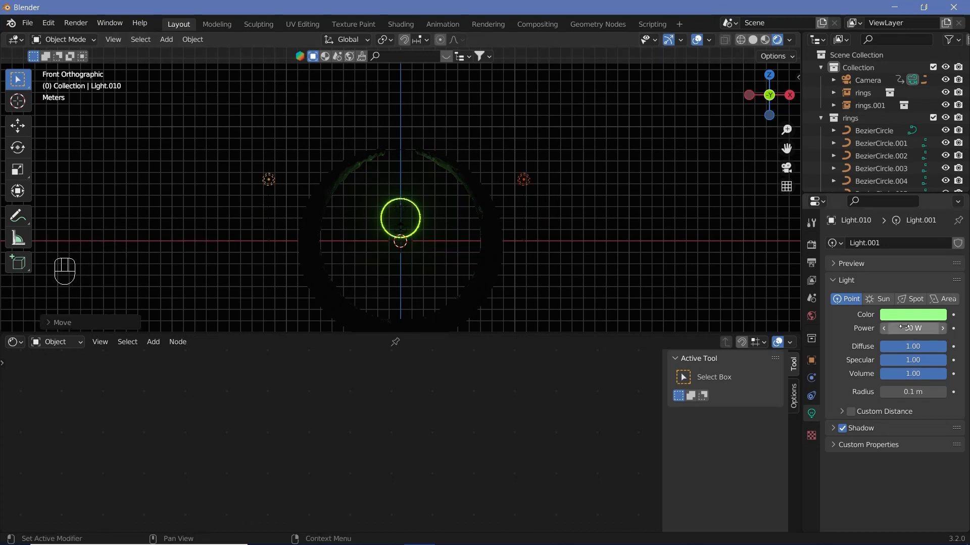
# Set the power of the selected side lights to 100 W and return to top view.
pyautogui.click(913, 328)
pyautogui.write('100')
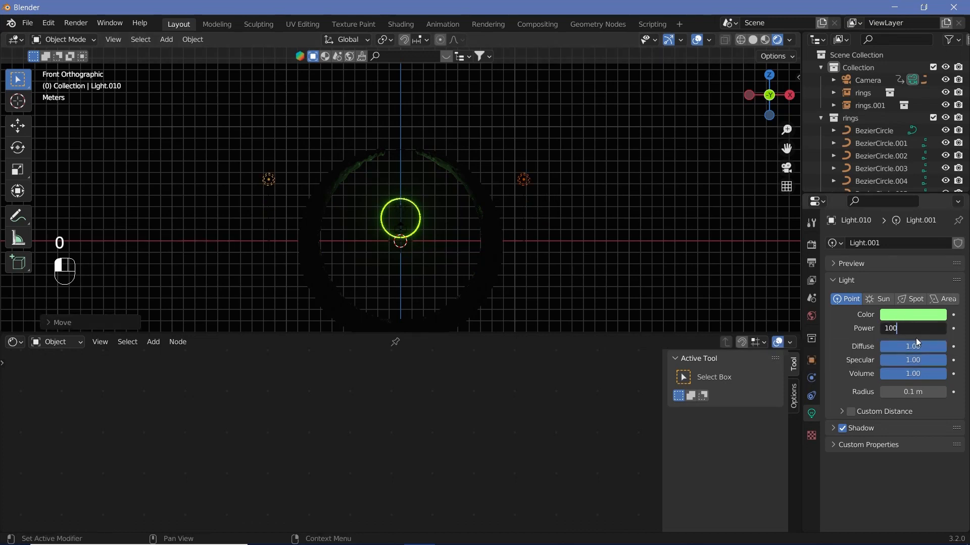
pyautogui.press('Return')
pyautogui.press('KP_7')
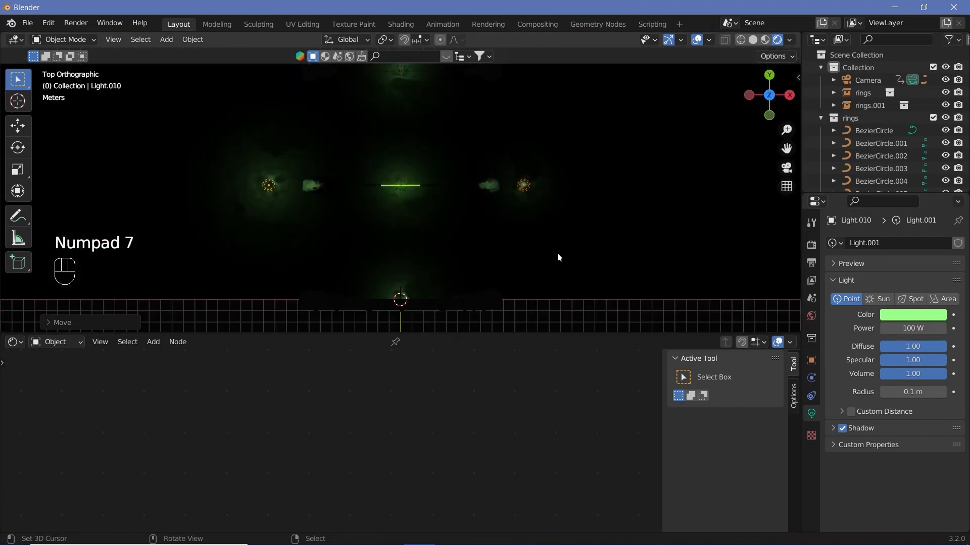
# Make a linked duplicate of the two outer side lights and place the copies along the Y axis at the next ring.
pyautogui.scroll(-2, 551, 257)
pyautogui.keyDown('shift'); pyautogui.moveTo(551, 258); pyautogui.dragTo(568, 240, button='middle'); pyautogui.keyUp('shift')
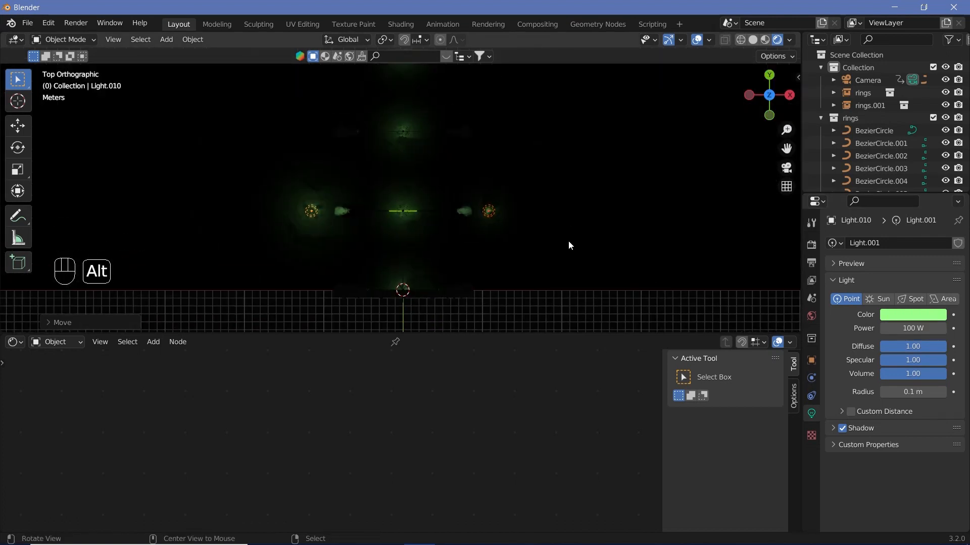
pyautogui.hotkey('alt', 'd')
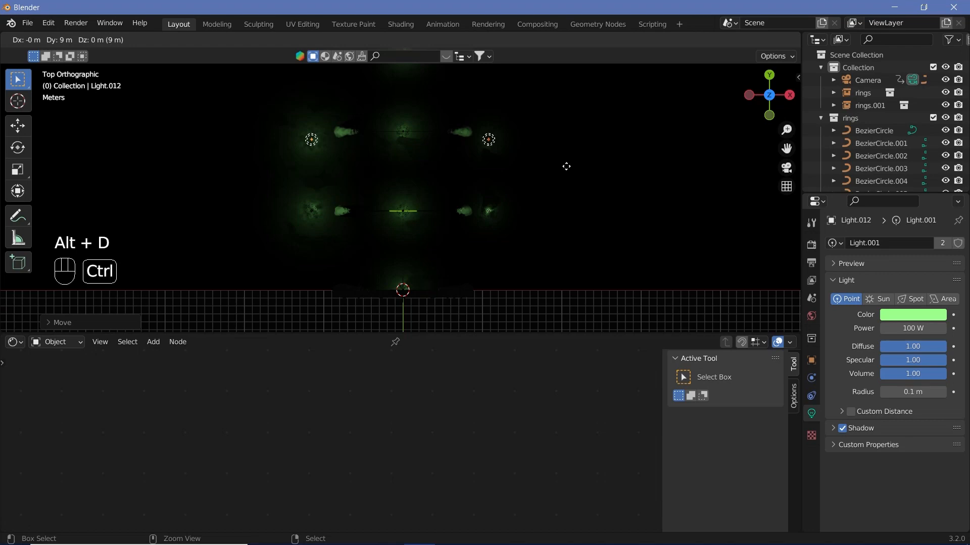
pyautogui.keyDown('ctrl'); pyautogui.click(564, 158); pyautogui.keyUp('ctrl')
pyautogui.scroll(-2, 555, 172)
pyautogui.keyDown('shift'); pyautogui.moveTo(556, 174); pyautogui.dragTo(567, 271, button='middle'); pyautogui.keyUp('shift')
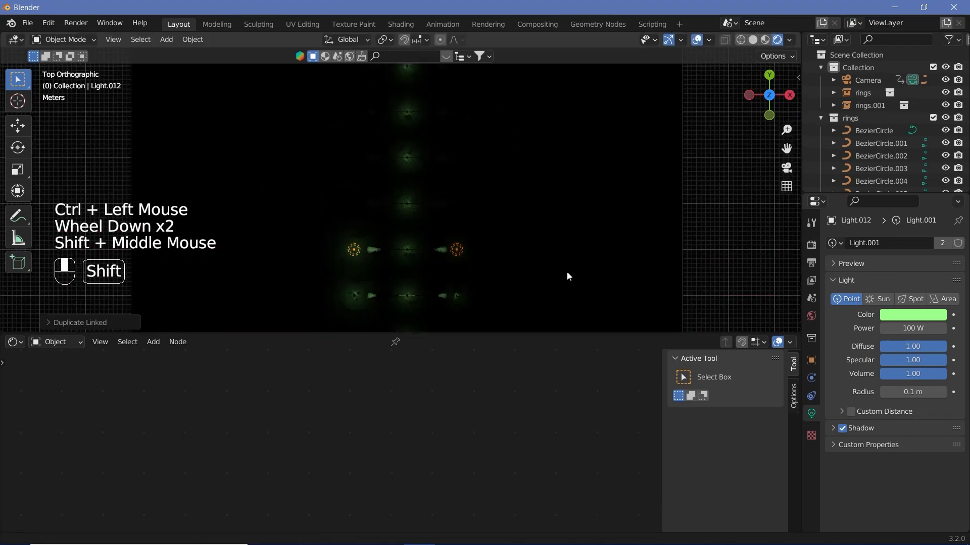
pyautogui.scroll(-2, 555, 253)
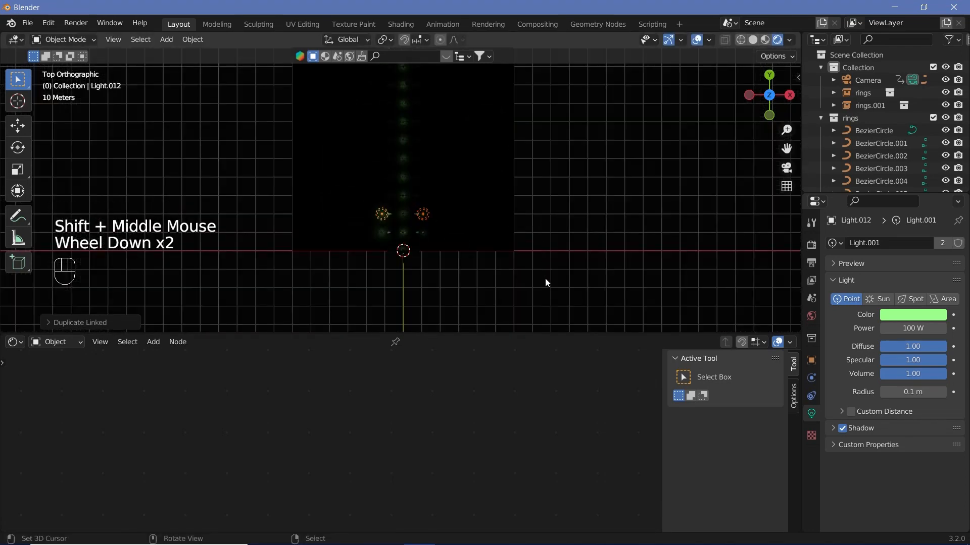
pyautogui.keyDown('shift'); pyautogui.moveTo(439, 82); pyautogui.dragTo(446, 134, button='middle'); pyautogui.keyUp('shift')
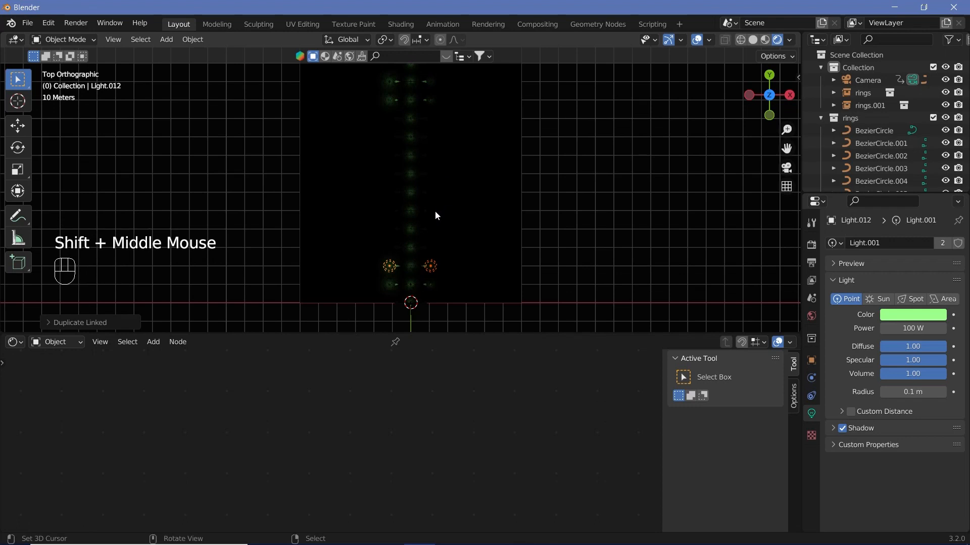
# Examine the lit rings through the camera view with the viewport overlays hidden.
pyautogui.press('KP_0')
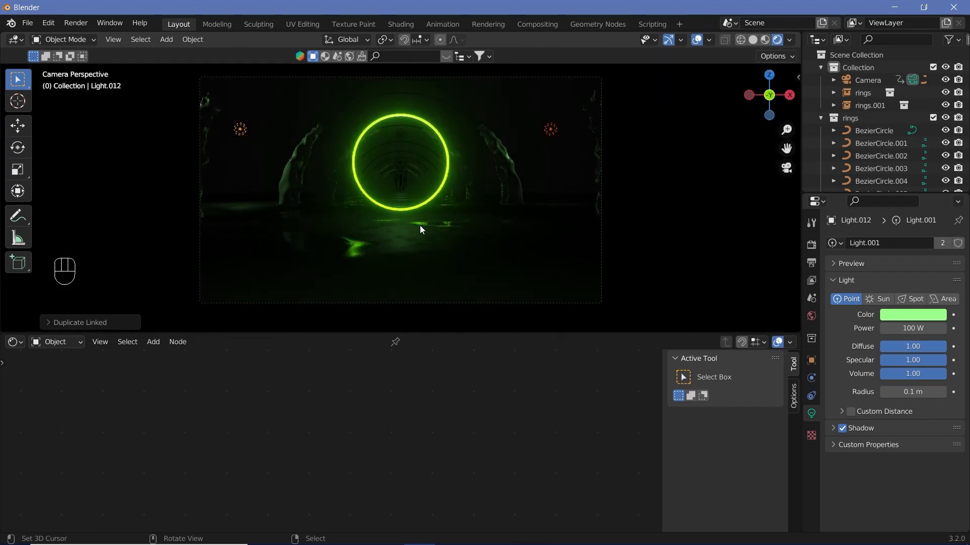
pyautogui.click(407, 253)
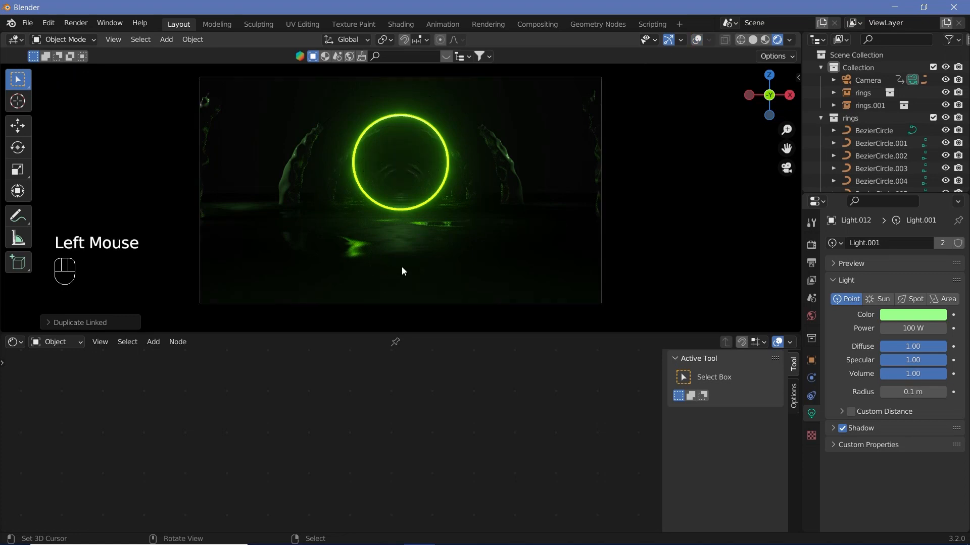
pyautogui.scroll(5, 269, 178)
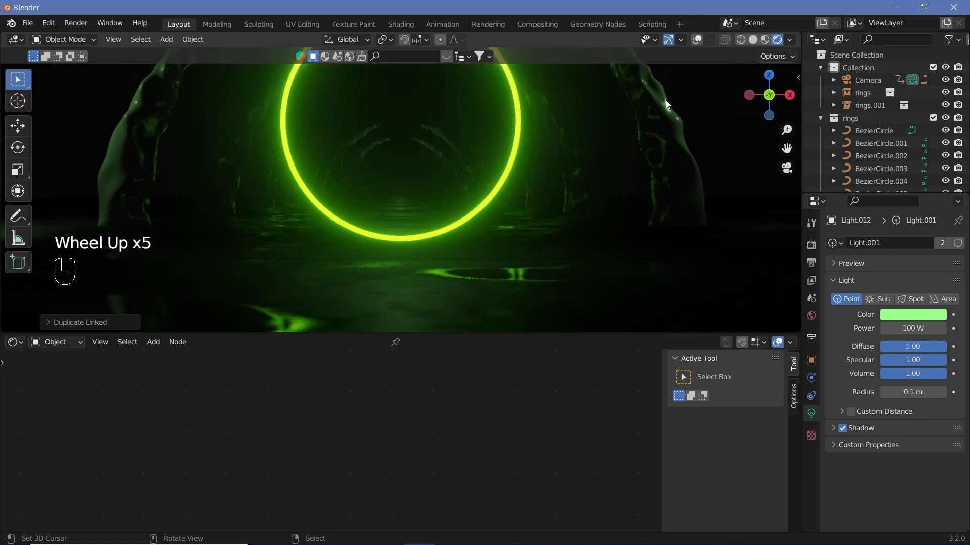
# Add a Voronoi Texture and a ColorRamp to the ring material, feeding Voronoi Color into the ramp's Fac and the ramp into Roughness.
pyautogui.rightClick(684, 174)
pyautogui.moveTo(544, 430); pyautogui.dragTo(591, 440, button='middle')
pyautogui.hotkey('shift', 'a')
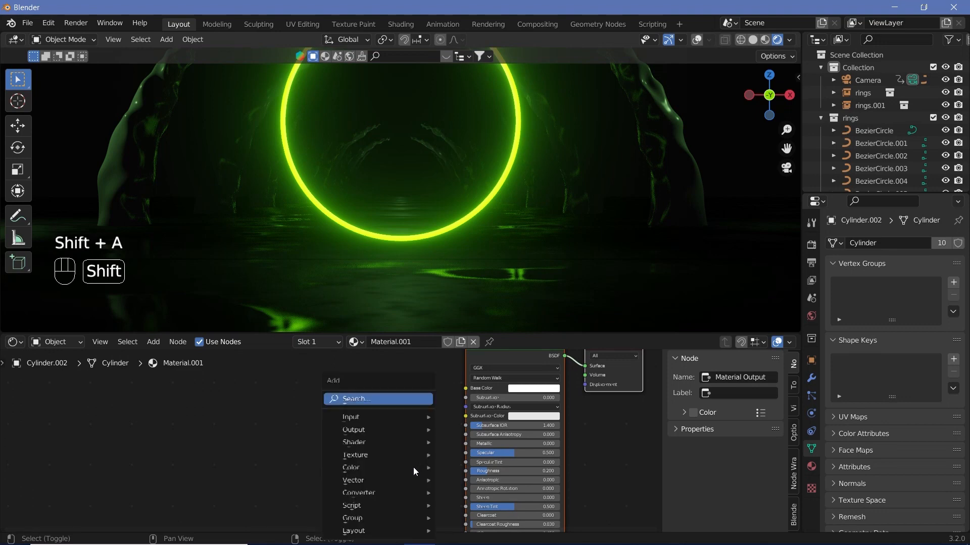
pyautogui.click(405, 400)
pyautogui.write('v')
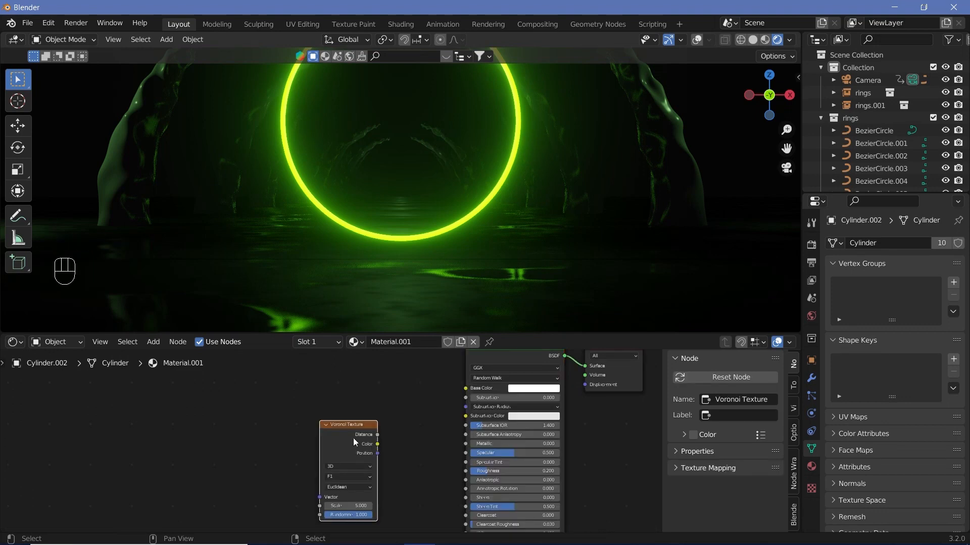
pyautogui.moveTo(281, 443); pyautogui.dragTo(279, 442)
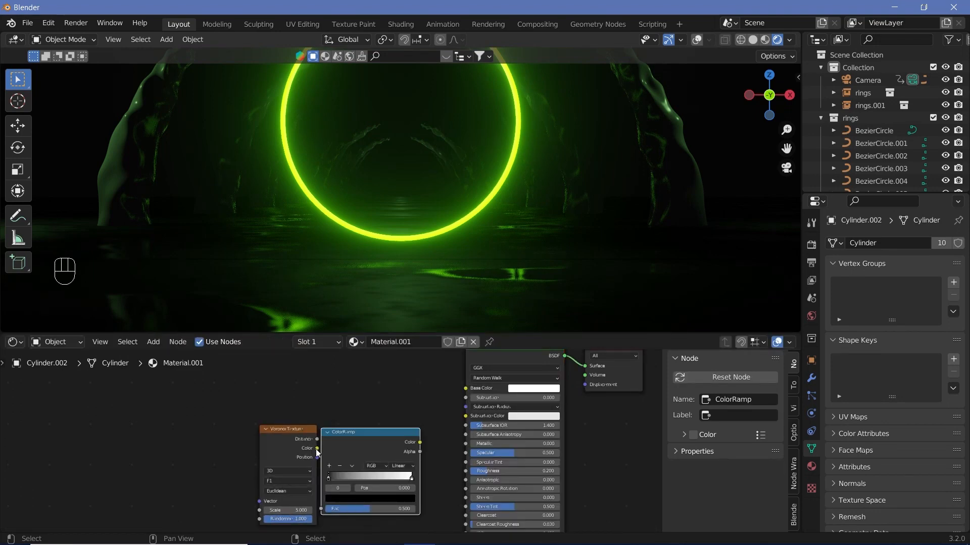
pyautogui.moveTo(317, 448); pyautogui.dragTo(324, 509)
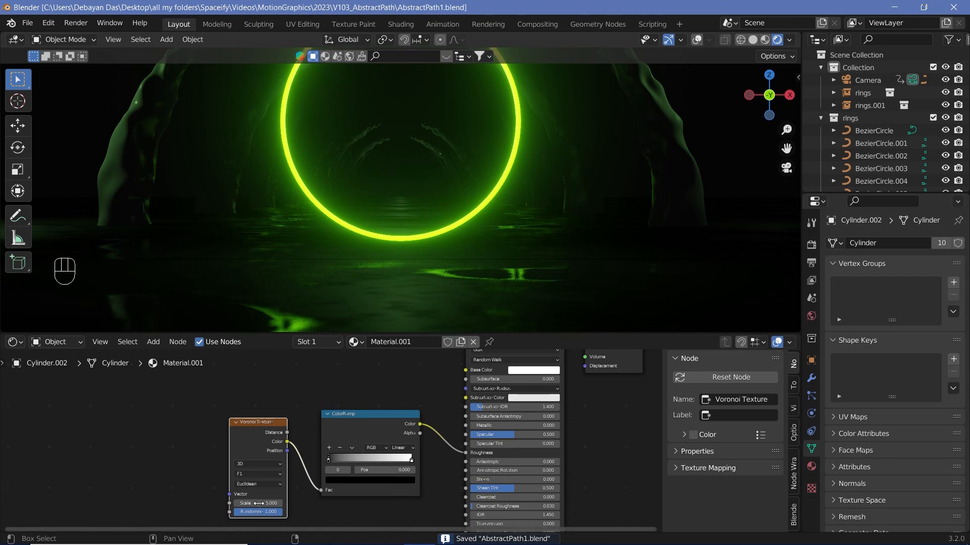
# Set the Voronoi scale to 10 and move the ColorRamp stops to about 0.429 and 0.527.
pyautogui.click(259, 505)
pyautogui.write('10')
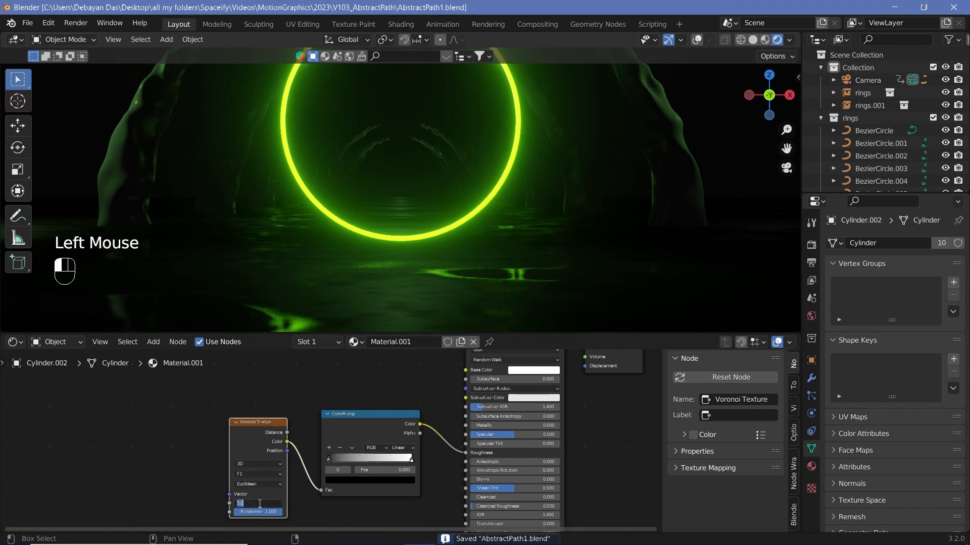
pyautogui.press('Return')
pyautogui.moveTo(329, 460); pyautogui.dragTo(372, 459)
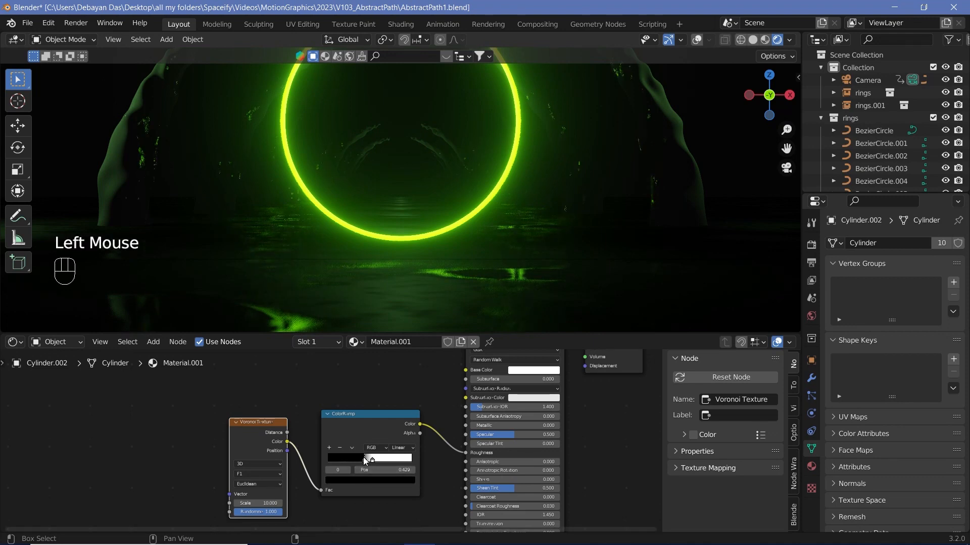
# Lighten the ramp's black stop to a very dark grey and dim its white stop to light grey.
pyautogui.click(365, 460)
pyautogui.click(363, 461)
pyautogui.click(370, 481)
pyautogui.moveTo(396, 429); pyautogui.dragTo(396, 425)
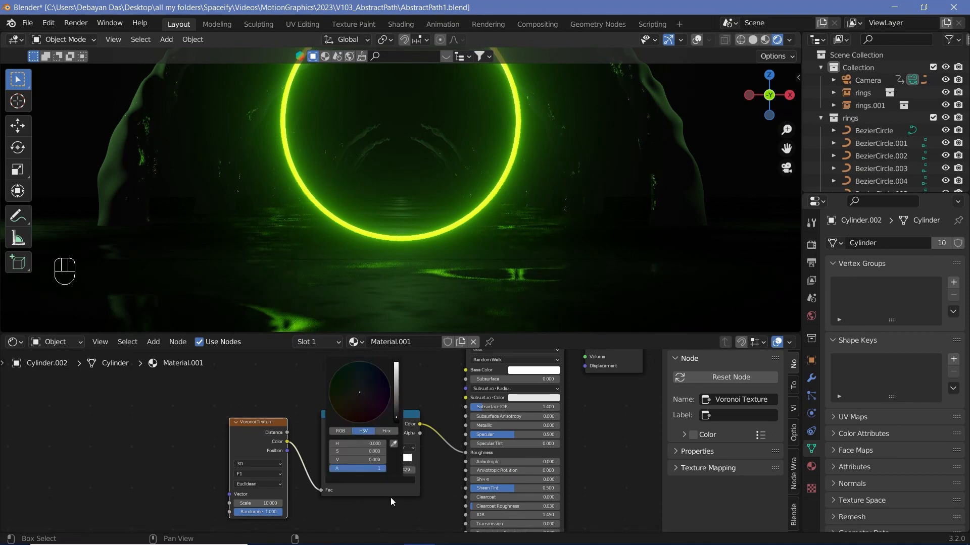
pyautogui.click(374, 460)
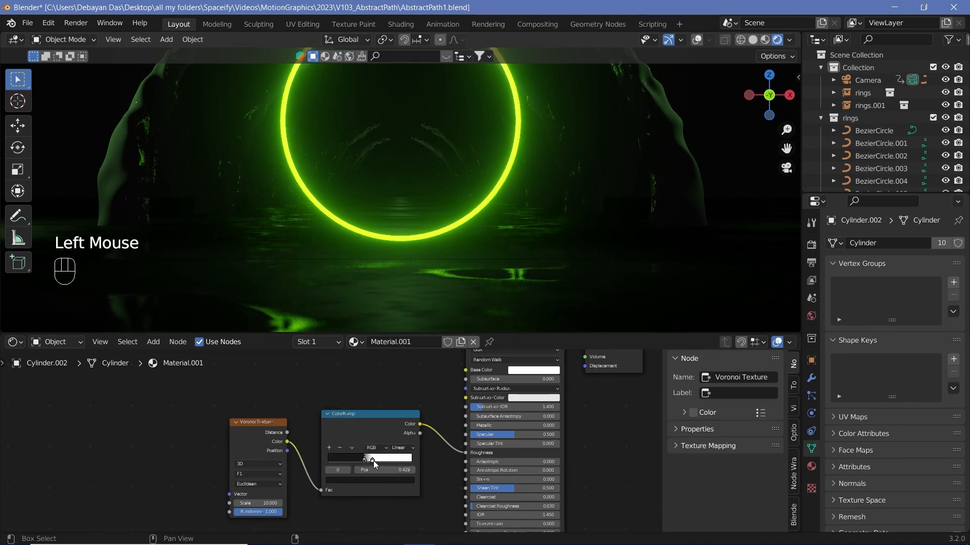
pyautogui.click(374, 461)
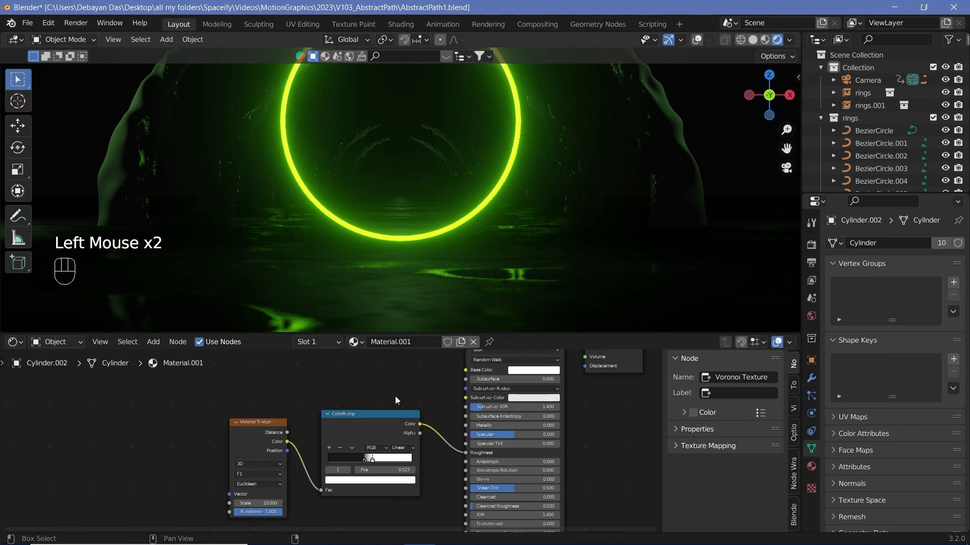
pyautogui.click(370, 480)
pyautogui.click(396, 374)
# Set the Voronoi Texture's scale to 100 and check its effect on the nearest ring up close.
pyautogui.scroll(2, 670, 150)
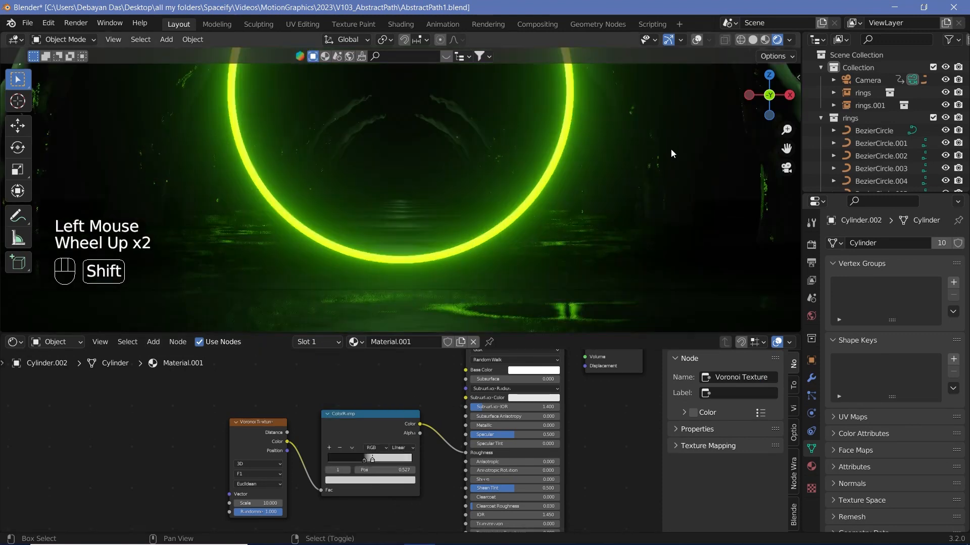
pyautogui.keyDown('shift'); pyautogui.moveTo(670, 150); pyautogui.dragTo(437, 268, button='middle'); pyautogui.keyUp('shift')
pyautogui.scroll(2, 457, 276)
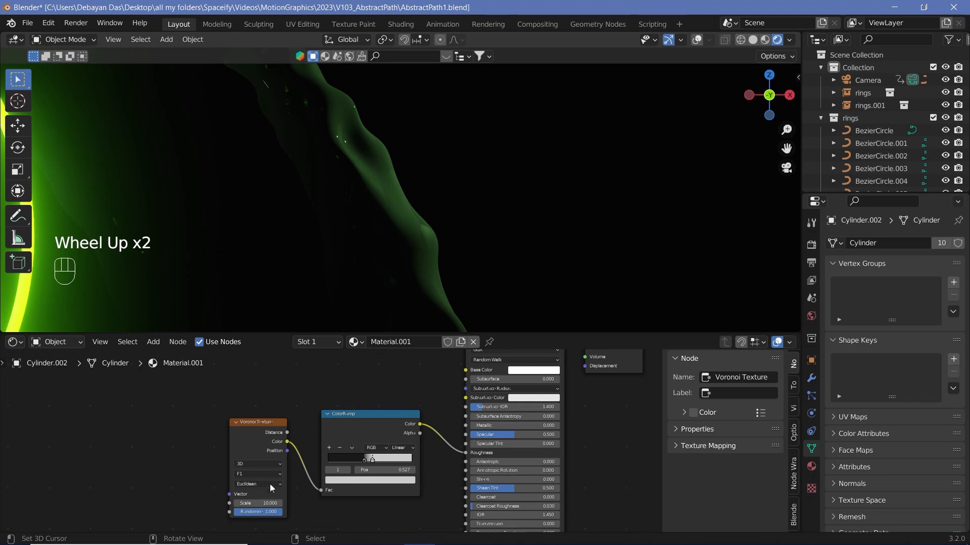
pyautogui.moveTo(317, 501); pyautogui.dragTo(353, 454, button='middle')
pyautogui.scroll(3, 298, 454)
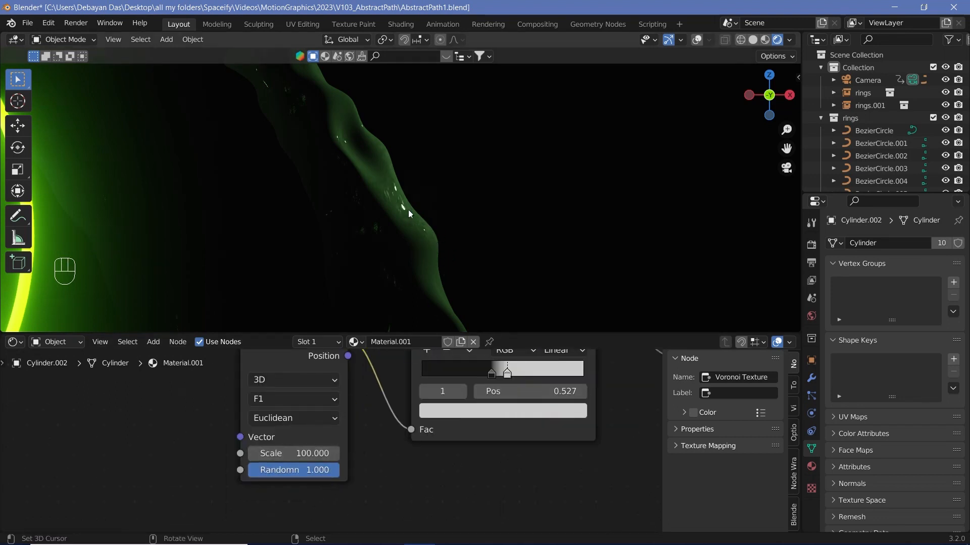
pyautogui.scroll(-5, 446, 234)
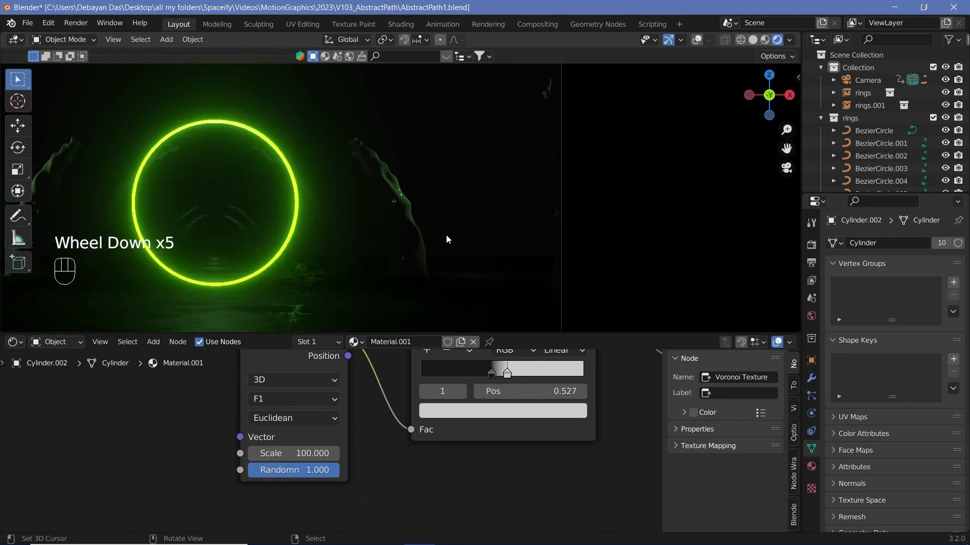
# Lighten the ColorRamp's dark stop to a medium grey.
pyautogui.keyDown('shift'); pyautogui.moveTo(232, 210); pyautogui.dragTo(373, 202, button='middle'); pyautogui.keyUp('shift')
pyautogui.click(491, 374)
pyautogui.scroll(-4, 490, 375)
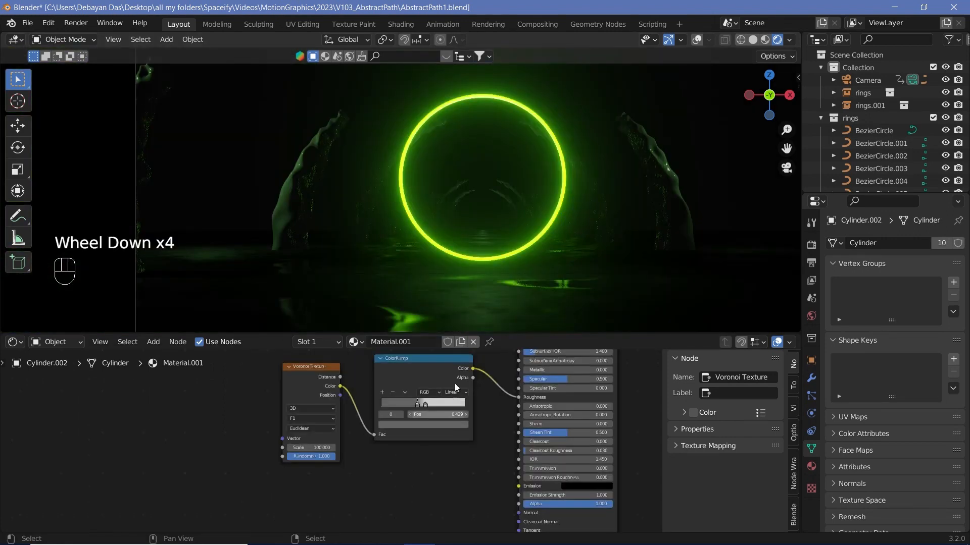
# Move the Voronoi Texture node aside and delete the ColorRamp from the ring material.
pyautogui.moveTo(303, 374); pyautogui.dragTo(215, 411)
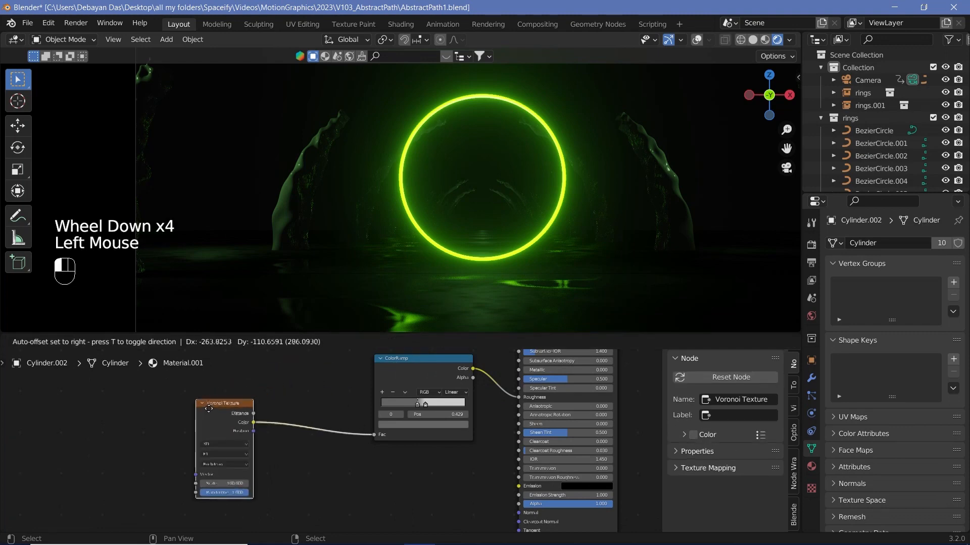
pyautogui.click(414, 358)
pyautogui.press('x')
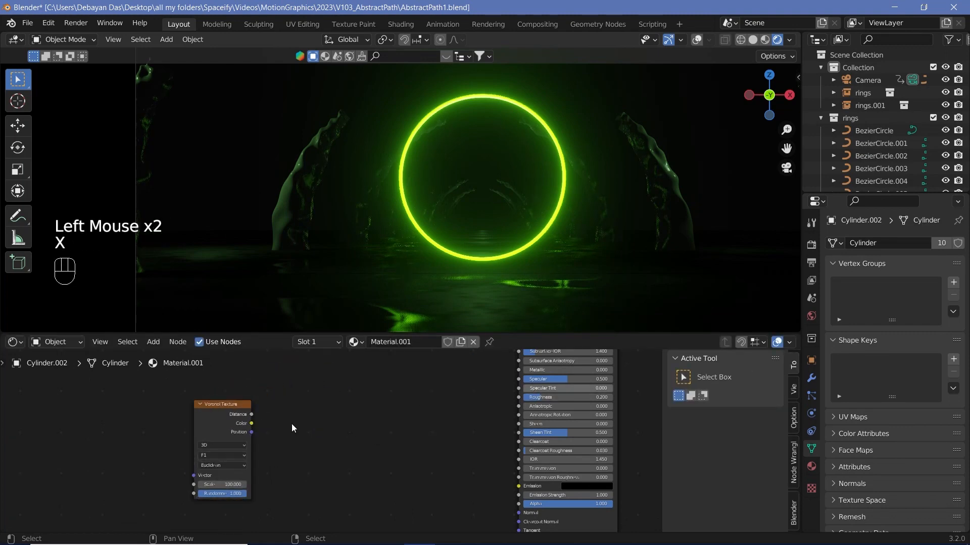
# Add a Bump node, linking Voronoi Distance to its Height and its Normal output to the Principled shader's Normal.
pyautogui.scroll(-2, 293, 426)
pyautogui.hotkey('shift', 'a')
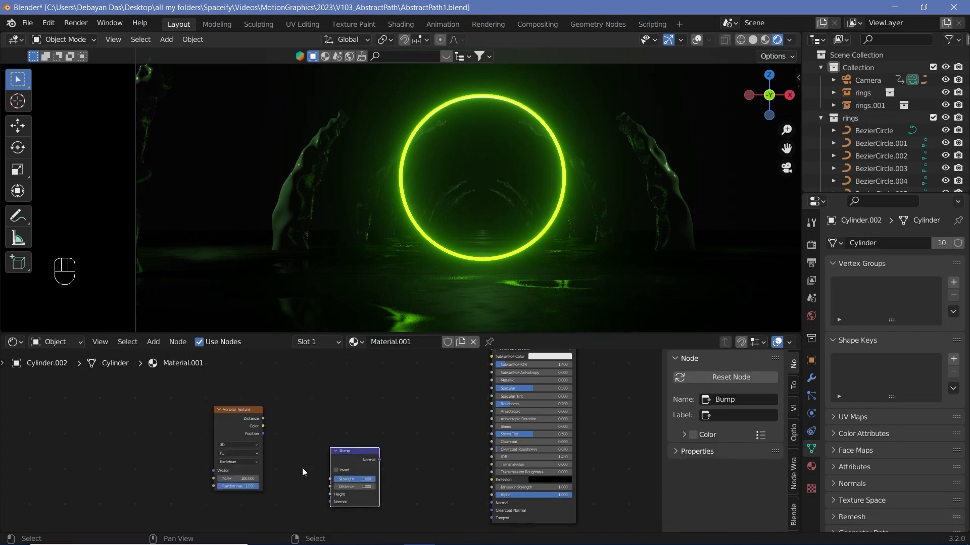
pyautogui.moveTo(269, 426); pyautogui.dragTo(326, 493)
pyautogui.moveTo(262, 419); pyautogui.dragTo(330, 494)
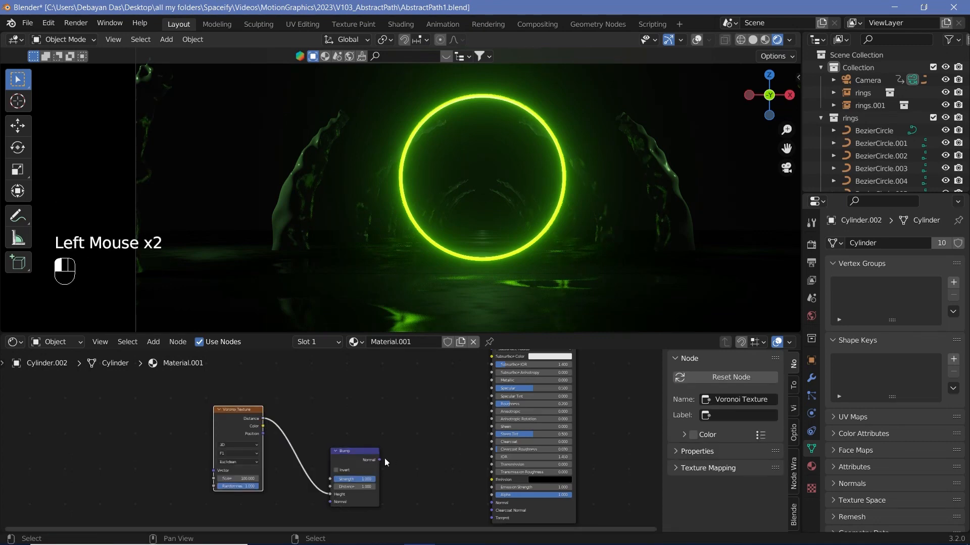
pyautogui.moveTo(379, 460); pyautogui.dragTo(492, 504)
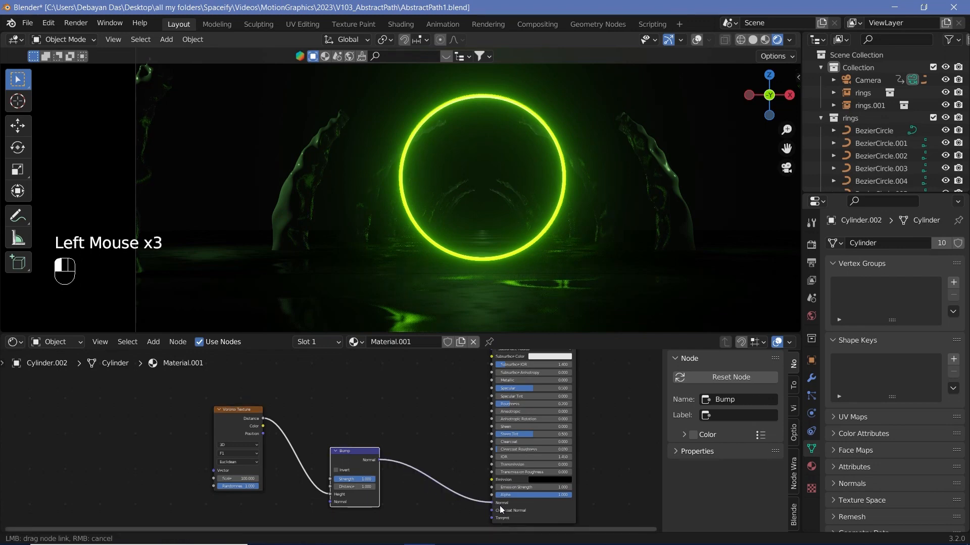
# Set the Bump node's strength to 0.1 and check the surface detail on the rings.
pyautogui.click(352, 479)
pyautogui.write('0')
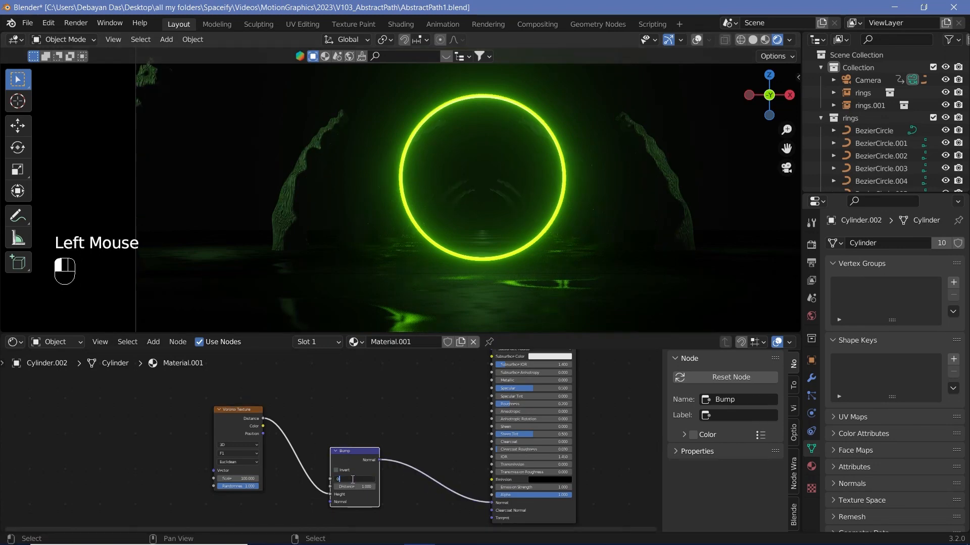
pyautogui.write('.1')
pyautogui.press('Return')
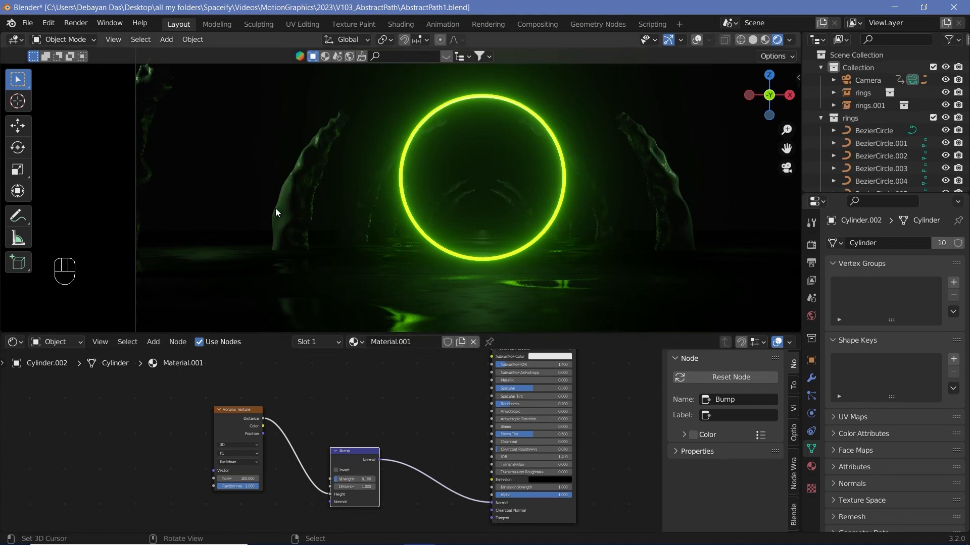
pyautogui.scroll(2, 275, 207)
pyautogui.scroll(-4, 513, 213)
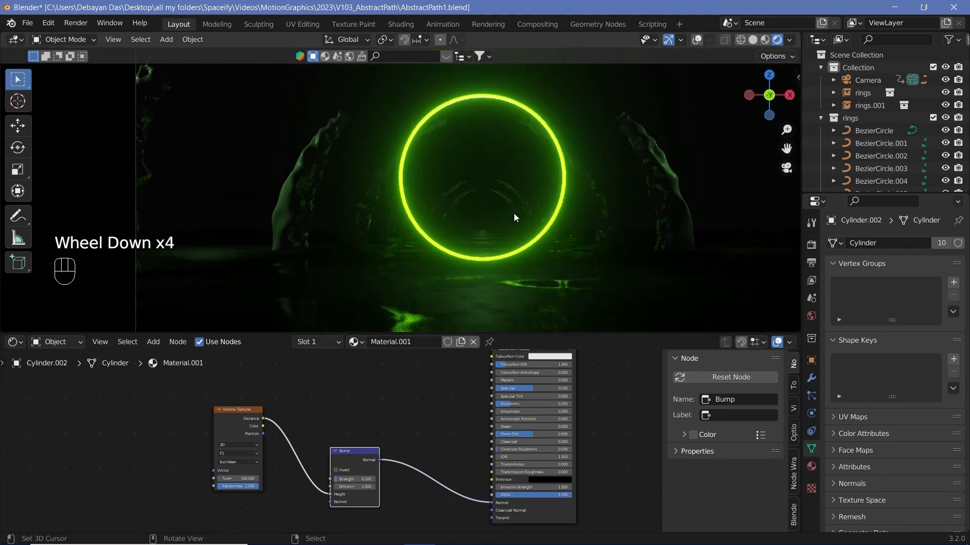
# Examine the whole corridor in camera view and the Voronoi and Bump nodes of the ring material.
pyautogui.scroll(-2, 514, 213)
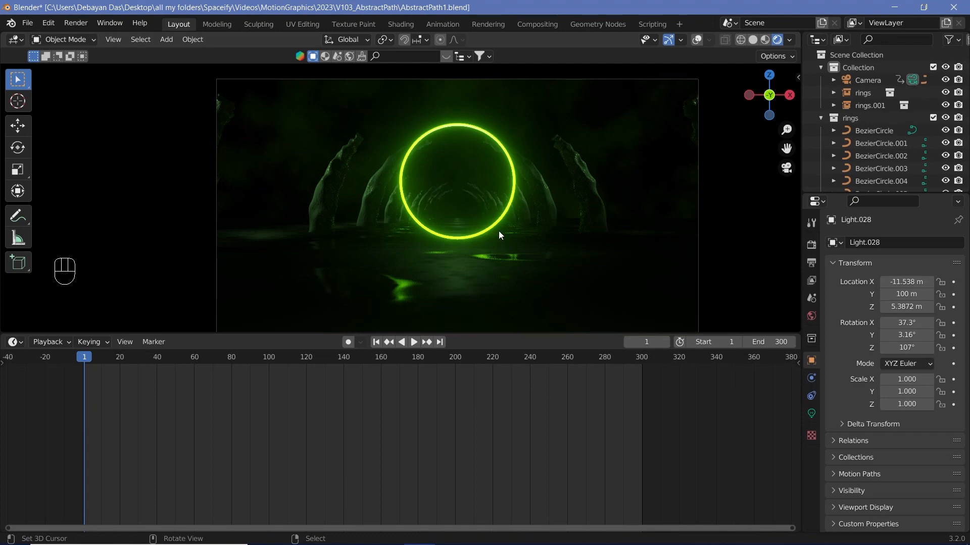
pyautogui.press('KP_0')
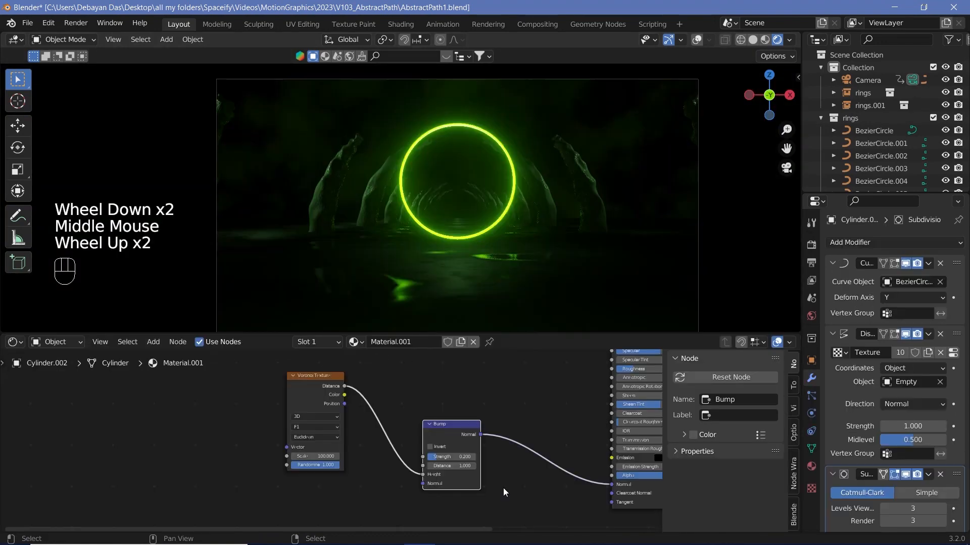
pyautogui.scroll(2, 503, 487)
pyautogui.moveTo(534, 484); pyautogui.dragTo(429, 472, button='middle')
pyautogui.scroll(2, 424, 470)
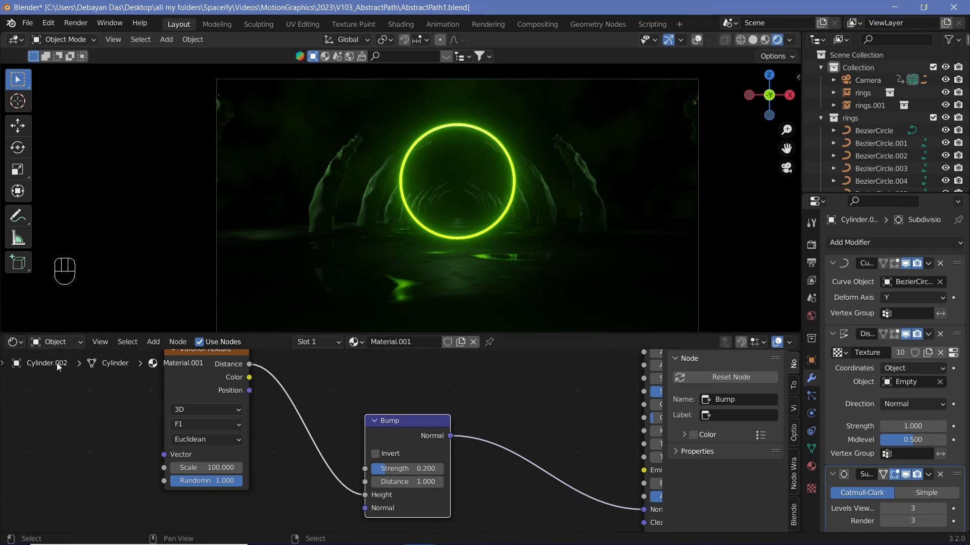
# Switch the shader editor to the World shader and examine its ColorRamp and Background nodes.
pyautogui.click(55, 342)
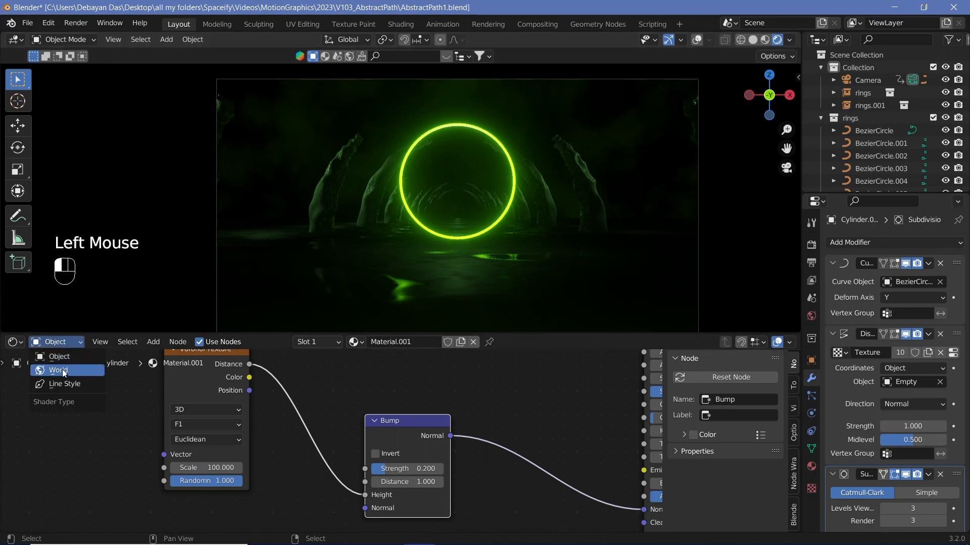
pyautogui.click(62, 369)
pyautogui.scroll(-2, 529, 422)
pyautogui.moveTo(529, 422)
pyautogui.mouseDown(button='middle')
pyautogui.moveTo(170, 452)
pyautogui.moveTo(442, 506)
pyautogui.moveTo(527, 417)
pyautogui.mouseUp(button='middle')
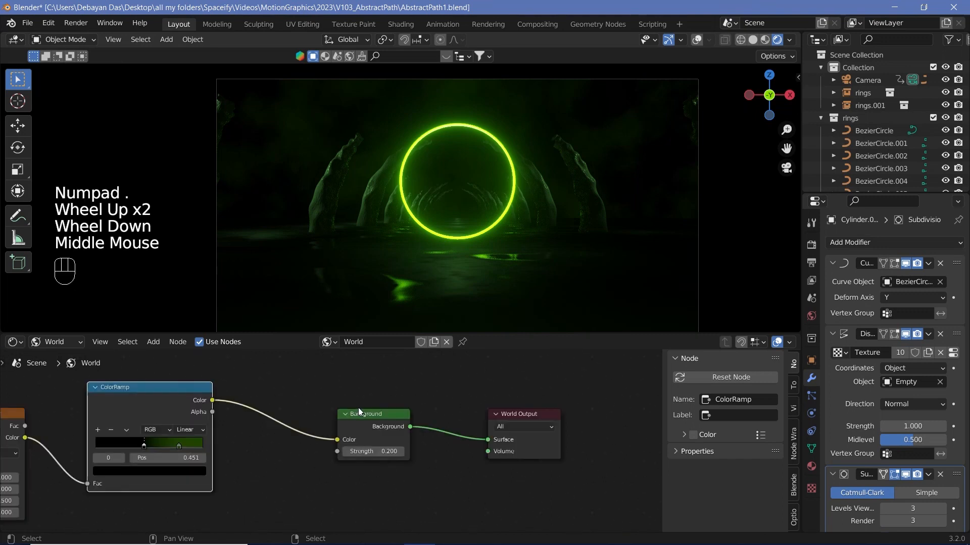
# Examine the World shader's Noise Texture settings, the ColorRamp's green stop and the Background node's strength.
pyautogui.moveTo(399, 404); pyautogui.dragTo(560, 388, button='middle')
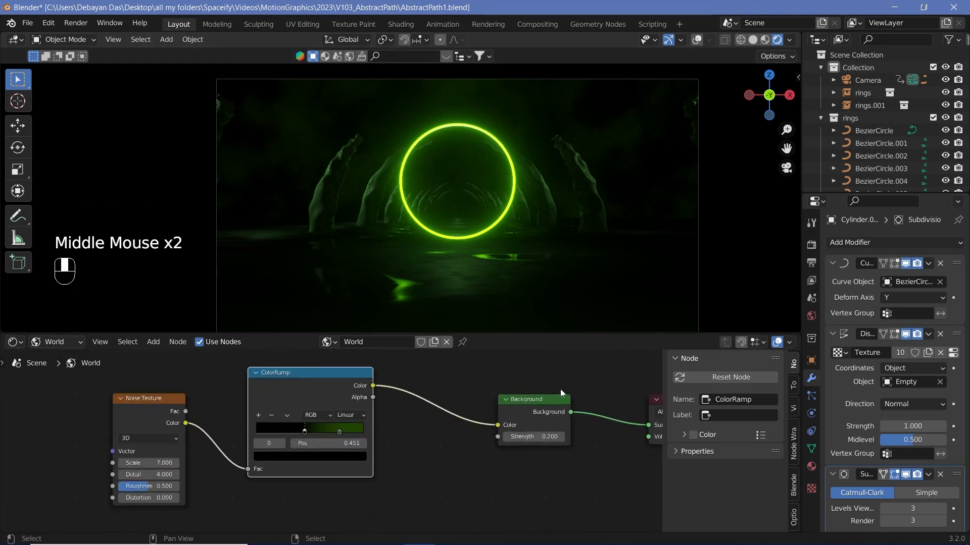
pyautogui.click(146, 410)
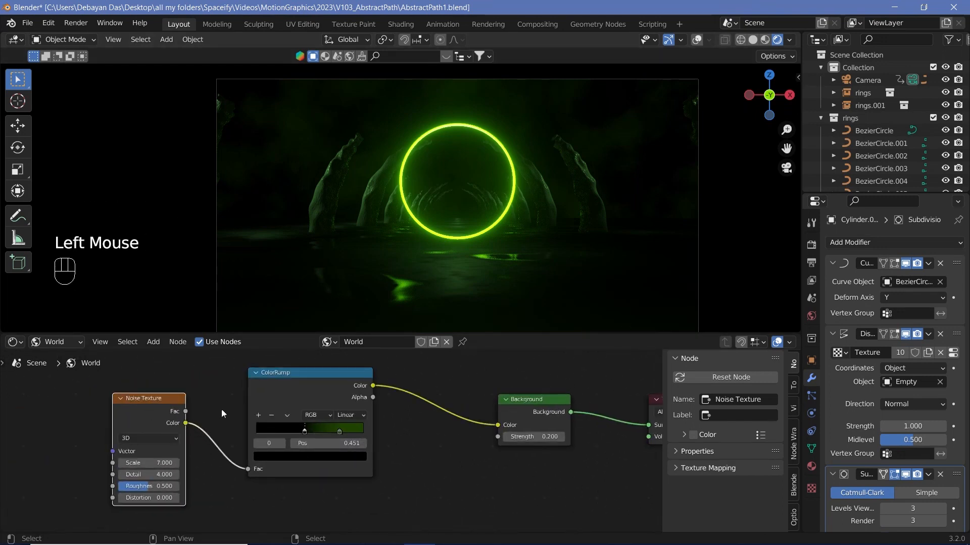
pyautogui.click(287, 386)
pyautogui.moveTo(369, 436); pyautogui.dragTo(430, 410, button='middle')
pyautogui.scroll(3, 430, 410)
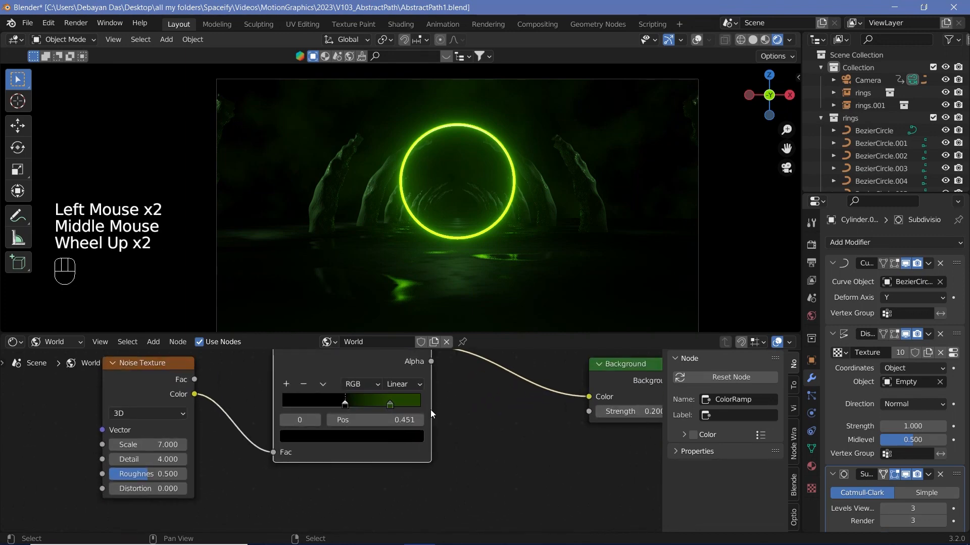
pyautogui.click(393, 405)
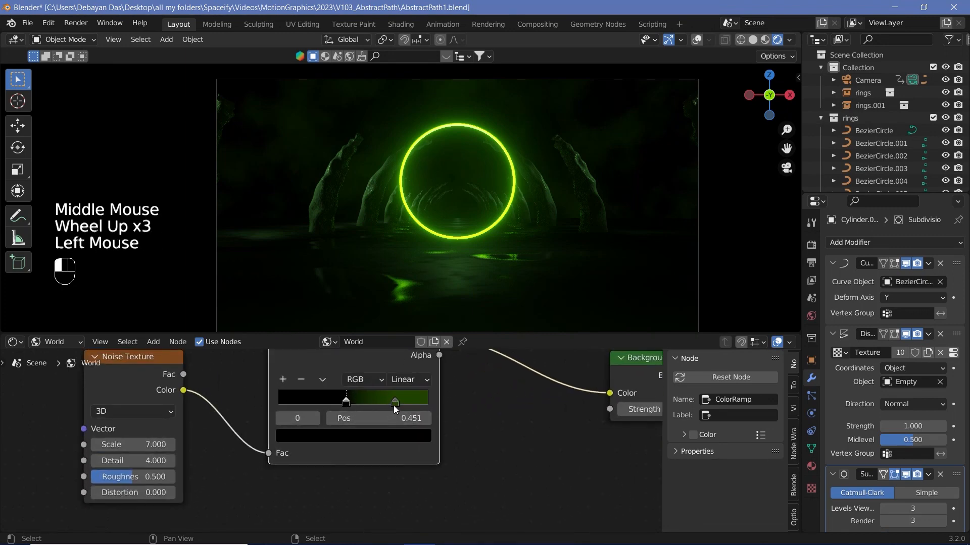
pyautogui.click(393, 405)
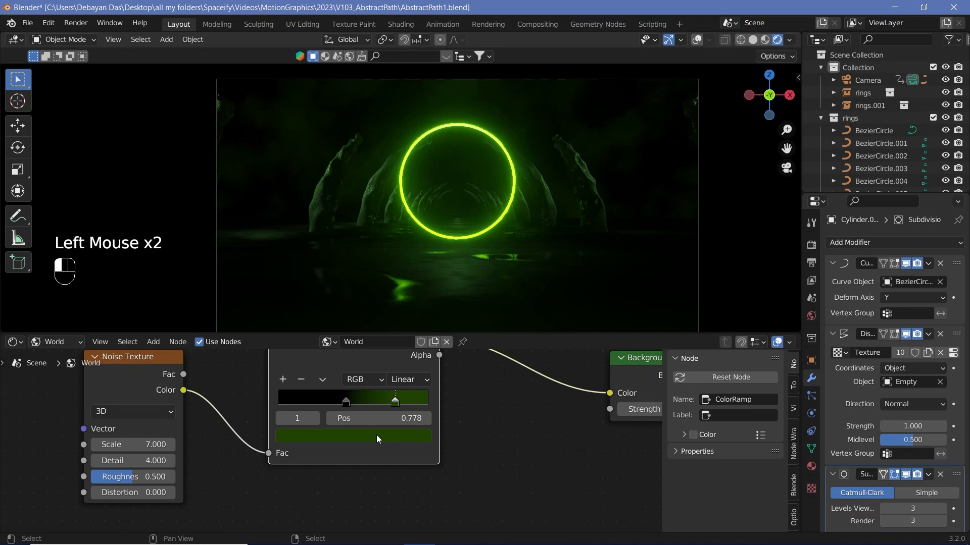
pyautogui.click(339, 436)
pyautogui.click(338, 441)
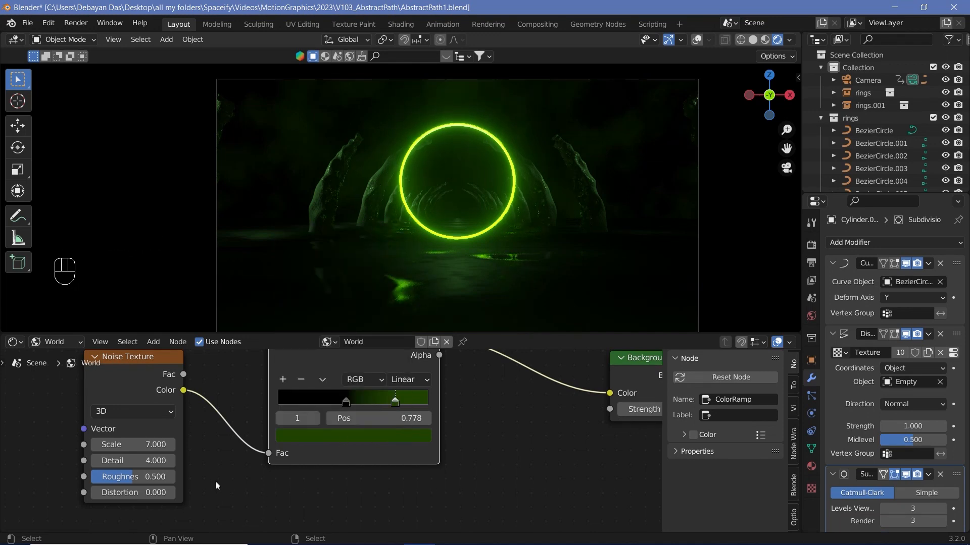
pyautogui.click(191, 491)
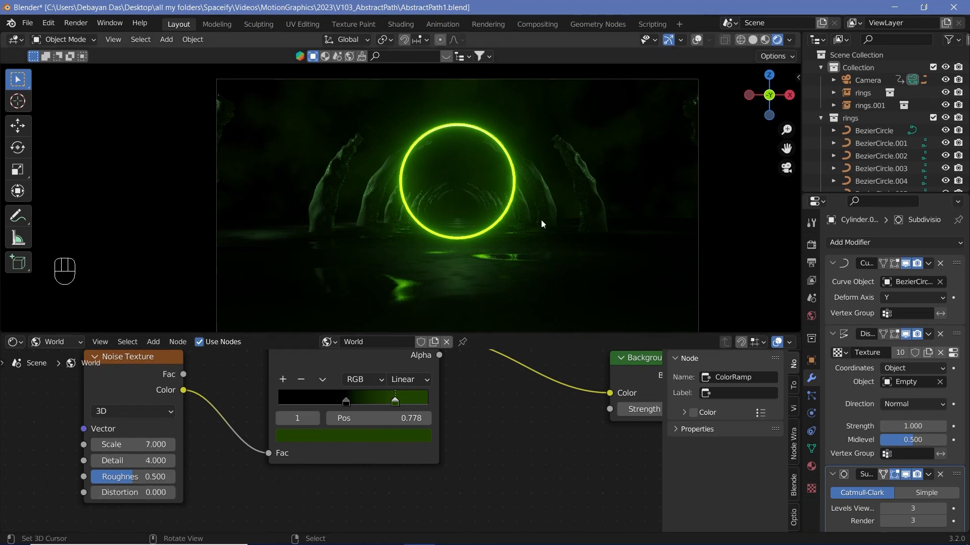
pyautogui.moveTo(437, 476); pyautogui.dragTo(238, 507, button='middle')
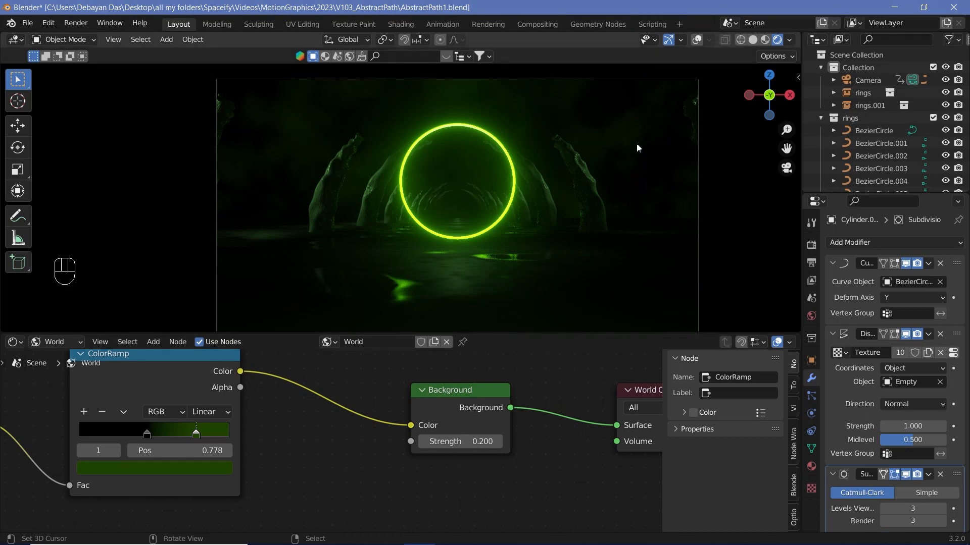
pyautogui.scroll(-4, 507, 434)
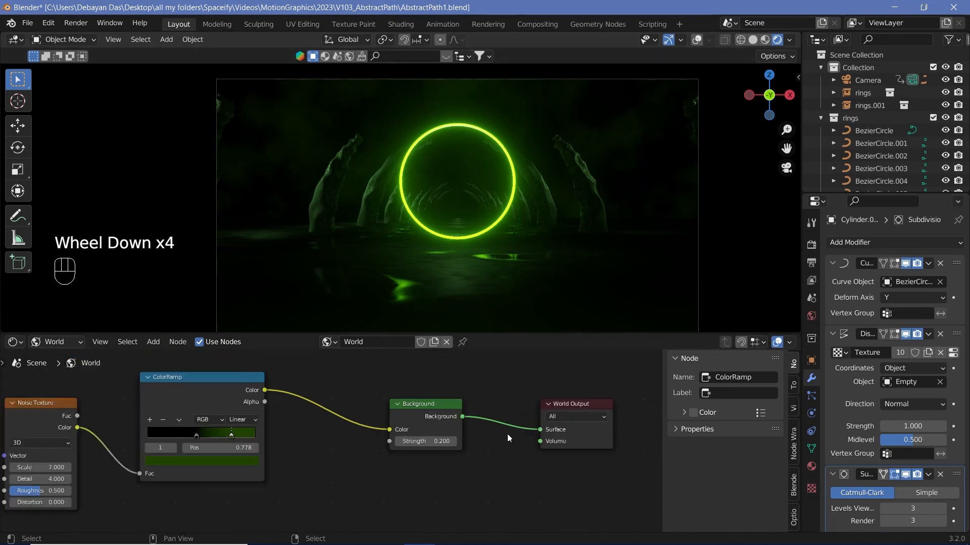
pyautogui.moveTo(507, 434); pyautogui.dragTo(589, 439, button='middle')
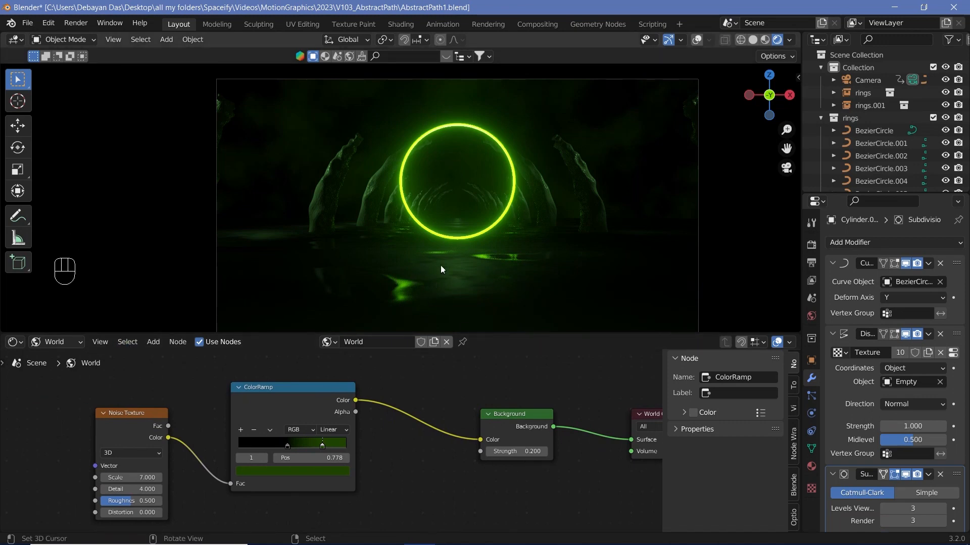
# Switch the node editor area to the Timeline and compare the corridor at frames 0 and 300.
pyautogui.click(14, 342)
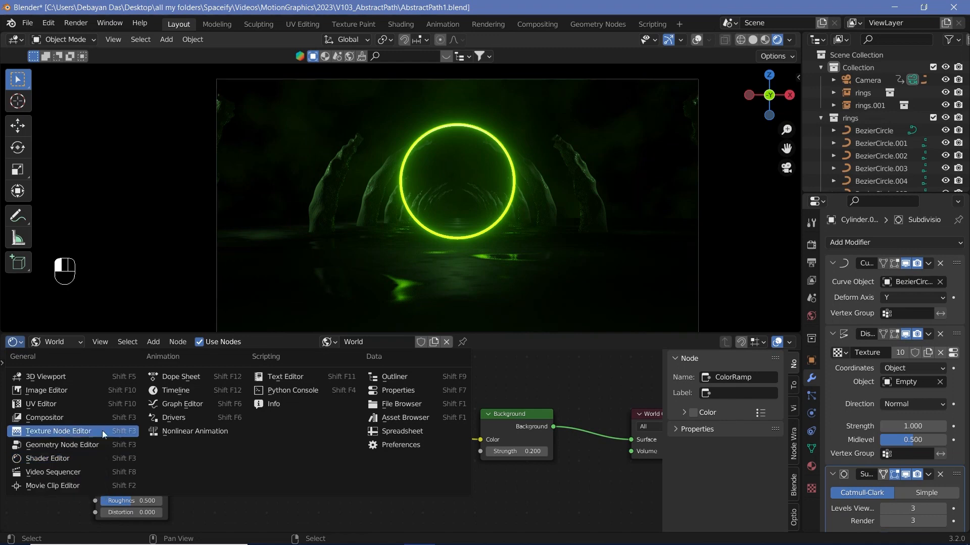
pyautogui.click(180, 391)
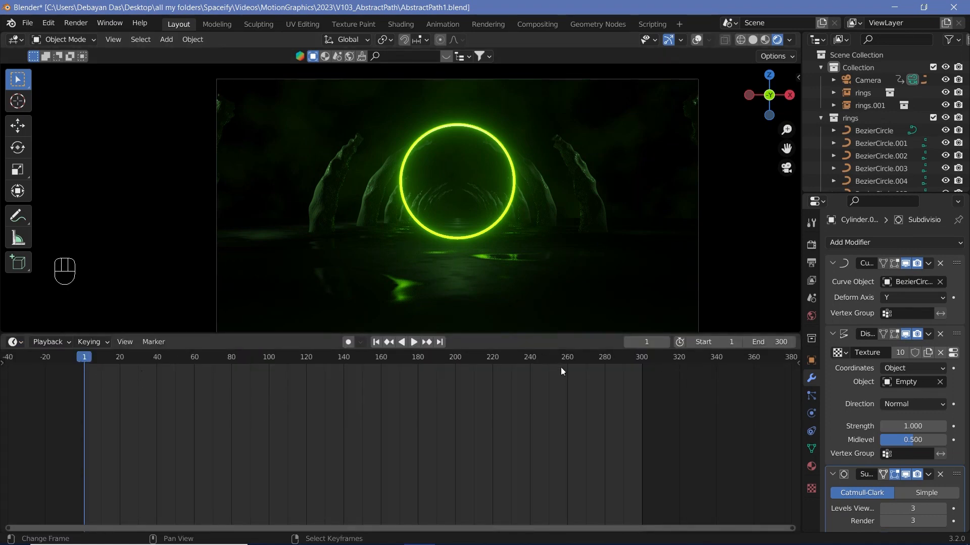
pyautogui.press('Left')
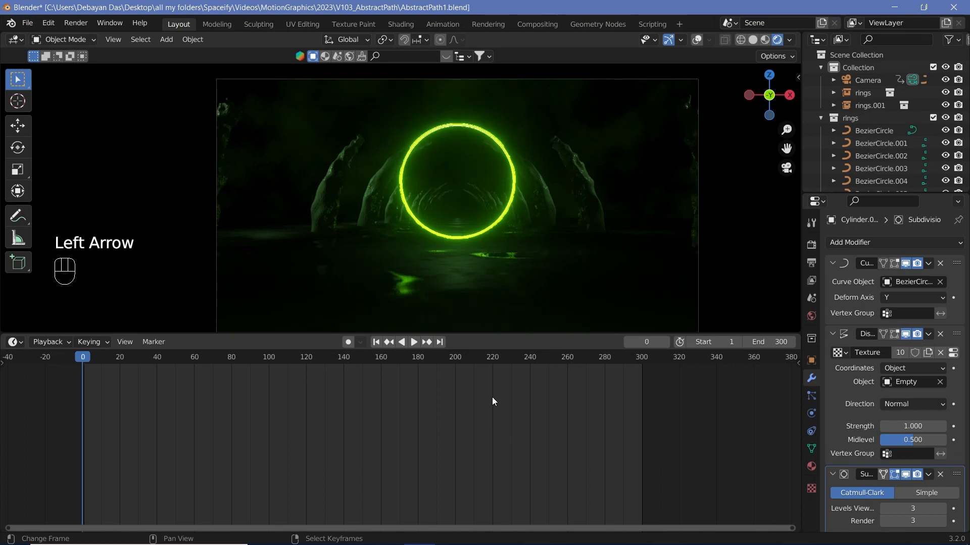
pyautogui.click(647, 342)
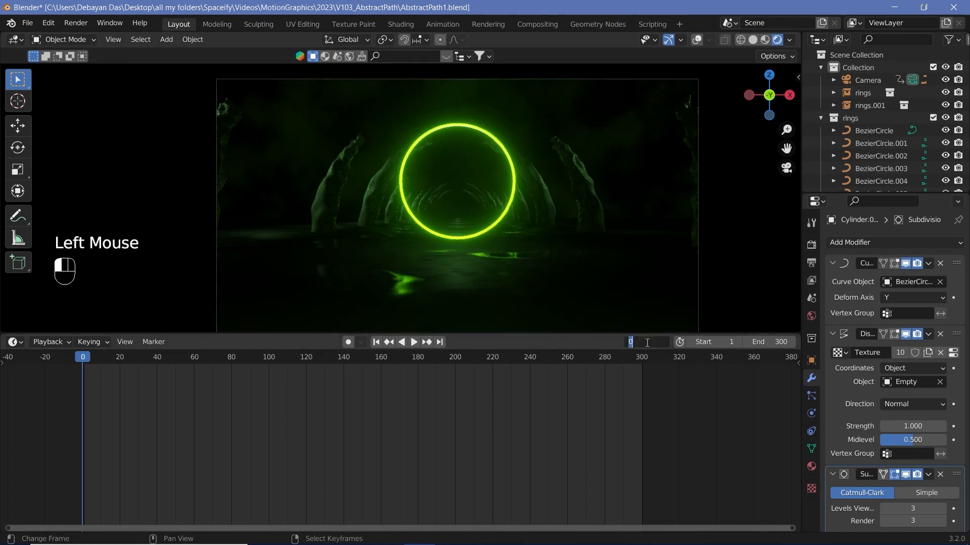
pyautogui.write('300')
pyautogui.press('Return')
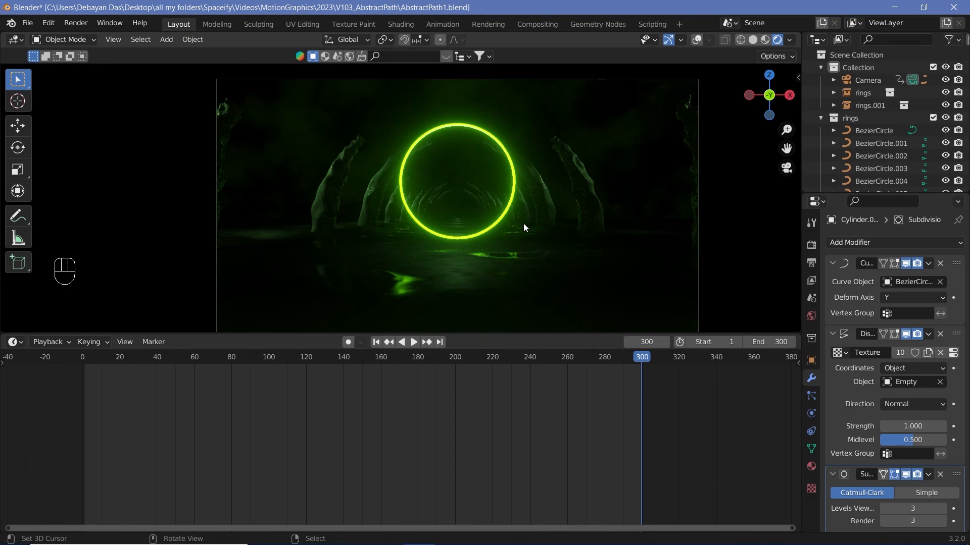
# Preview the camera animation at frames 178, 113 and 62.
pyautogui.click(413, 361)
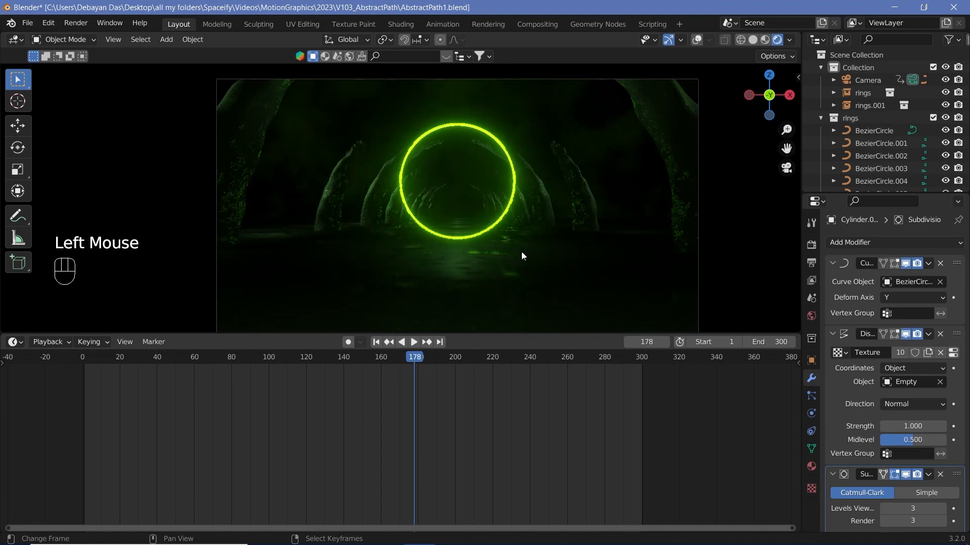
pyautogui.click(292, 358)
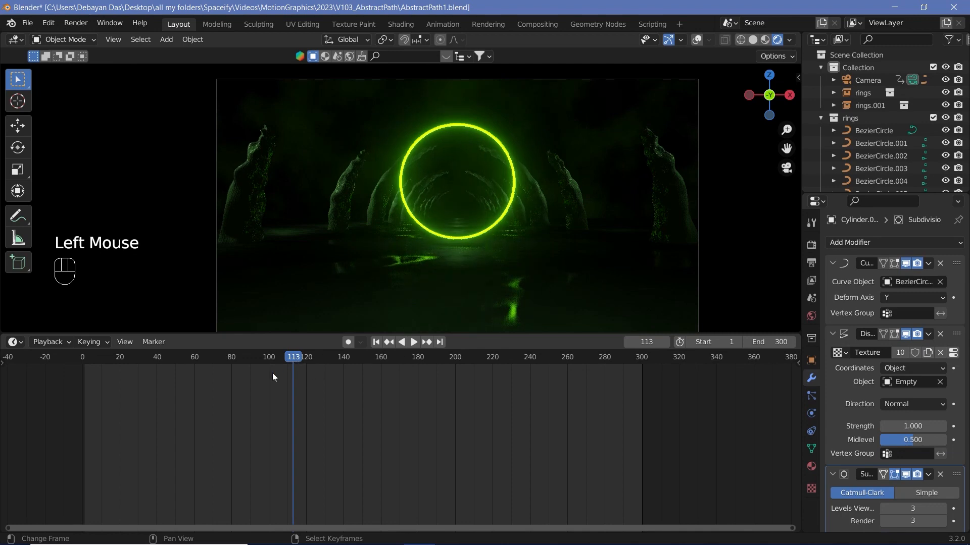
pyautogui.click(198, 368)
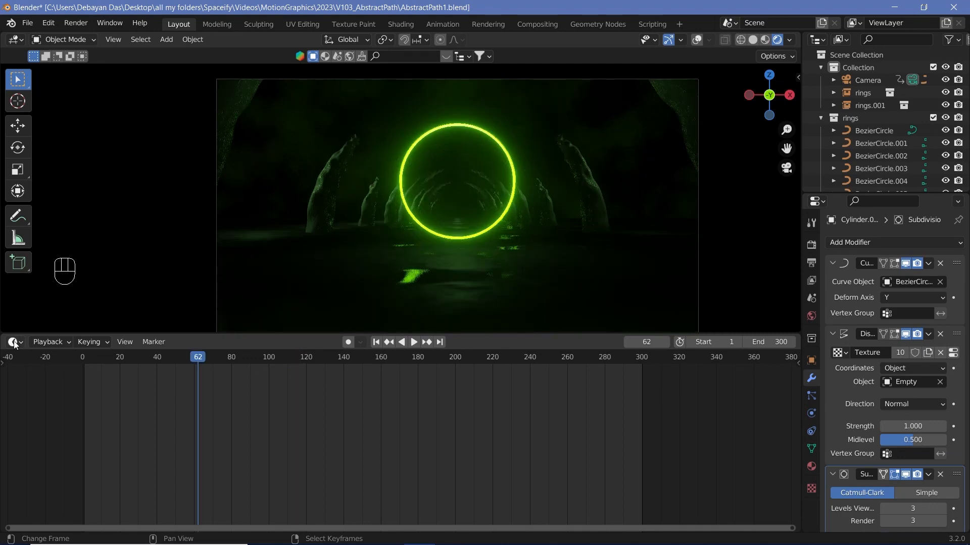
# In the Shader Editor, select the floor plane and set its Musgrave ColorRamp's white stop to 0.000, shifting the black stop slightly toward it.
pyautogui.click(15, 343)
pyautogui.click(53, 480)
pyautogui.moveTo(425, 453); pyautogui.dragTo(363, 310, button='middle')
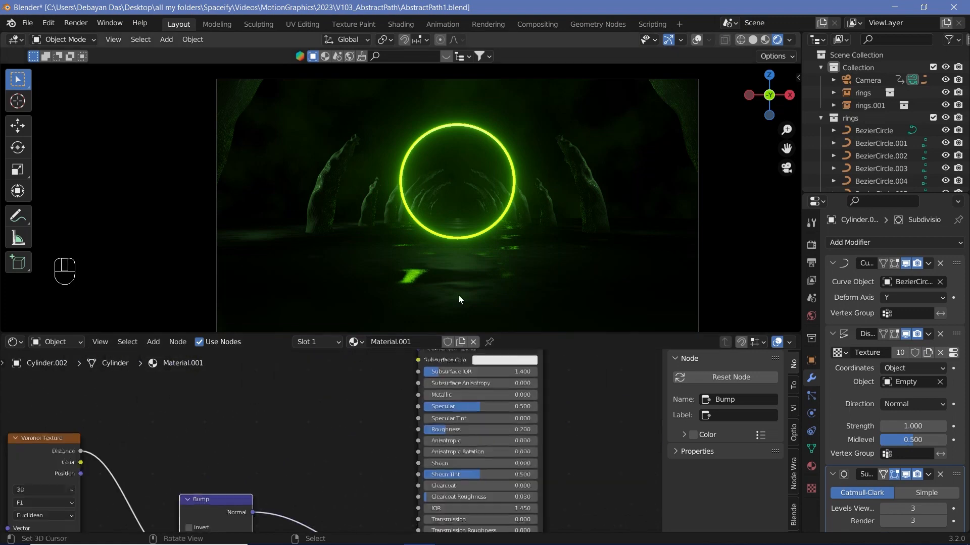
pyautogui.rightClick(459, 295)
pyautogui.moveTo(290, 495); pyautogui.dragTo(477, 457, button='middle')
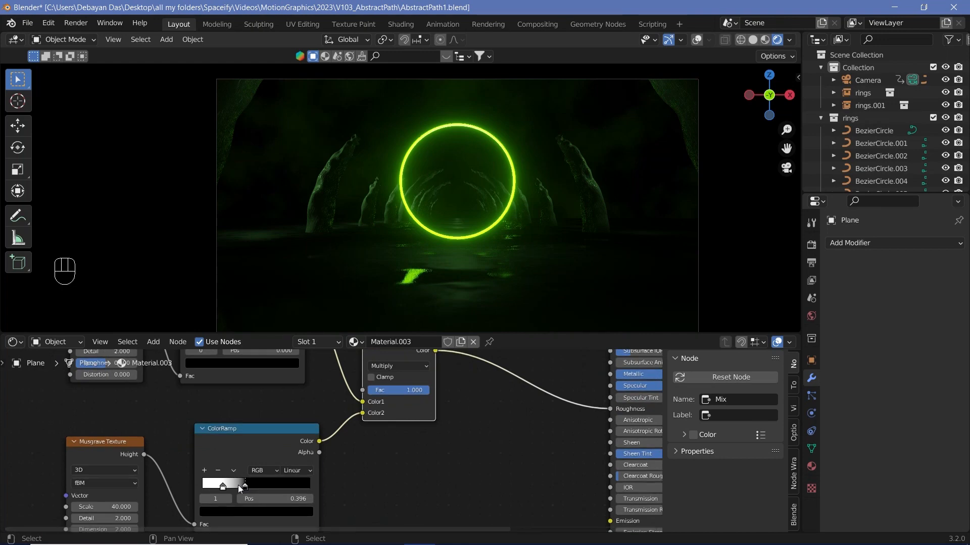
pyautogui.moveTo(237, 489); pyautogui.dragTo(178, 485)
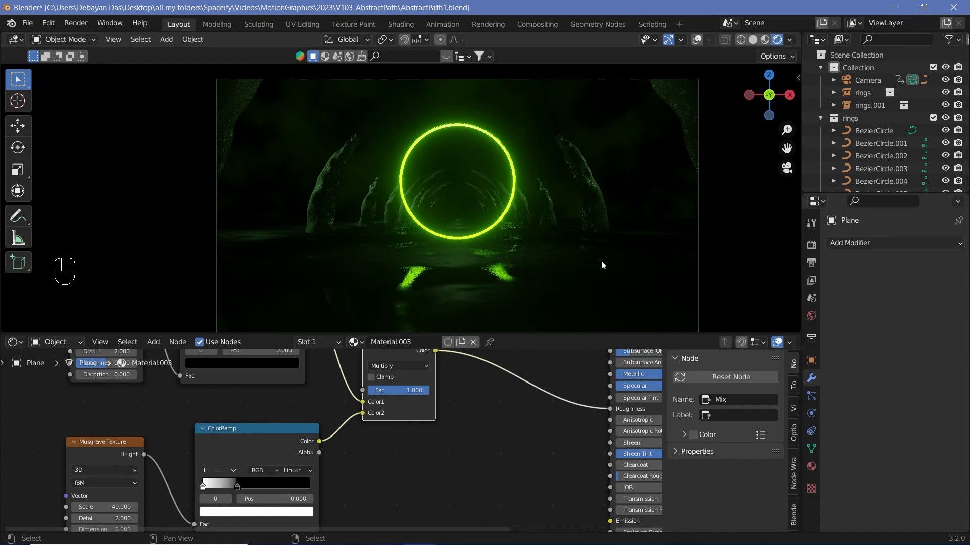
# Shift the black stop of the floor material's Noise Texture ColorRamp slightly toward the white stop.
pyautogui.moveTo(479, 414); pyautogui.dragTo(506, 457, button='middle')
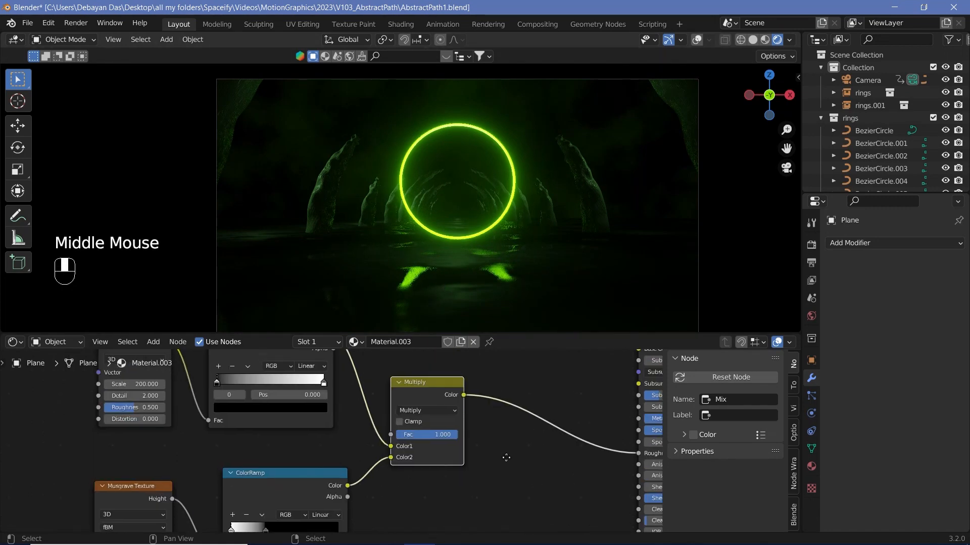
pyautogui.click(217, 383)
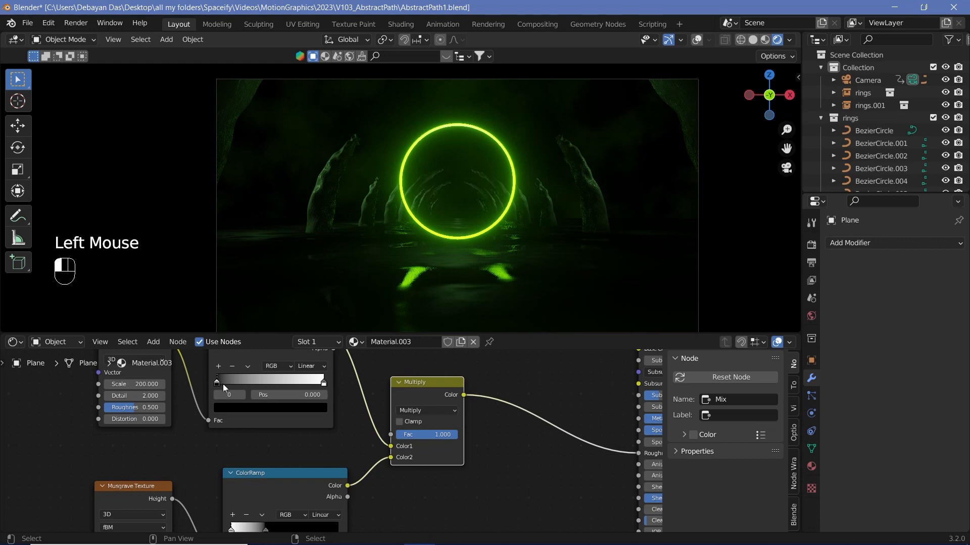
pyautogui.moveTo(223, 384); pyautogui.dragTo(232, 389)
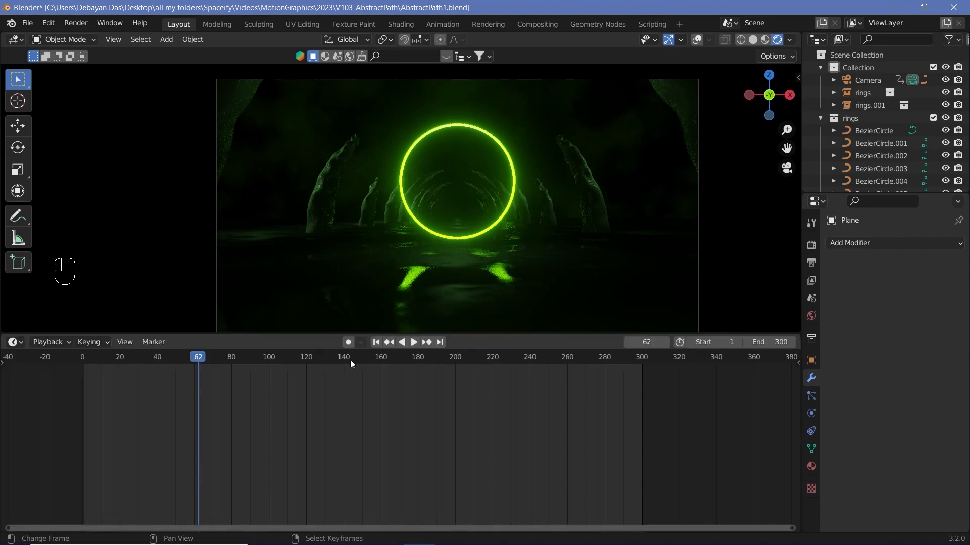
# Check the floor reflections in the Timeline at frame 185 and bring up the render commands.
pyautogui.click(350, 359)
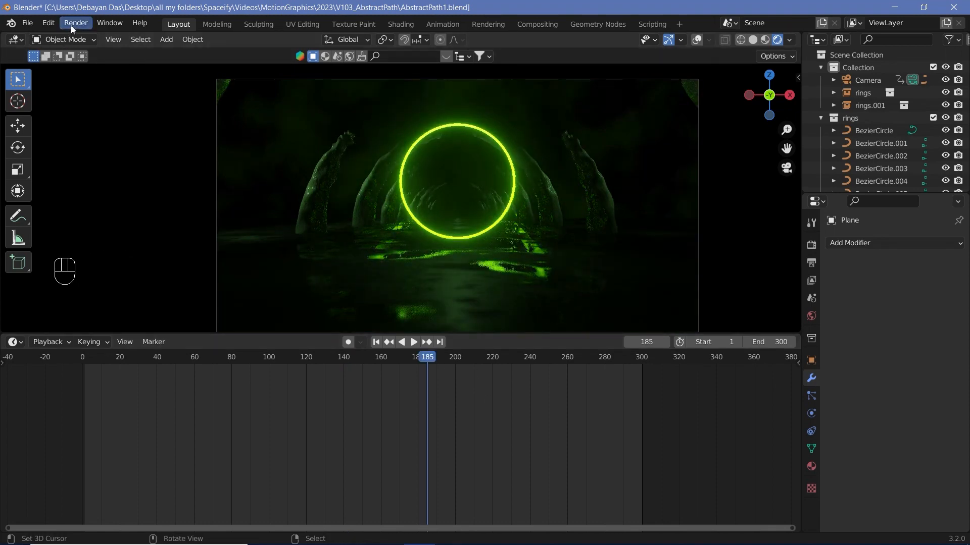
pyautogui.click(71, 26)
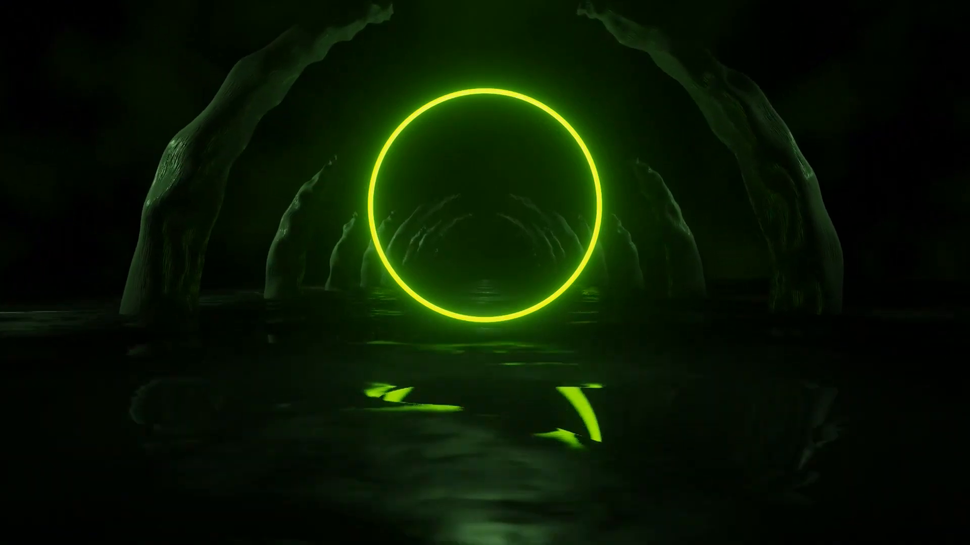